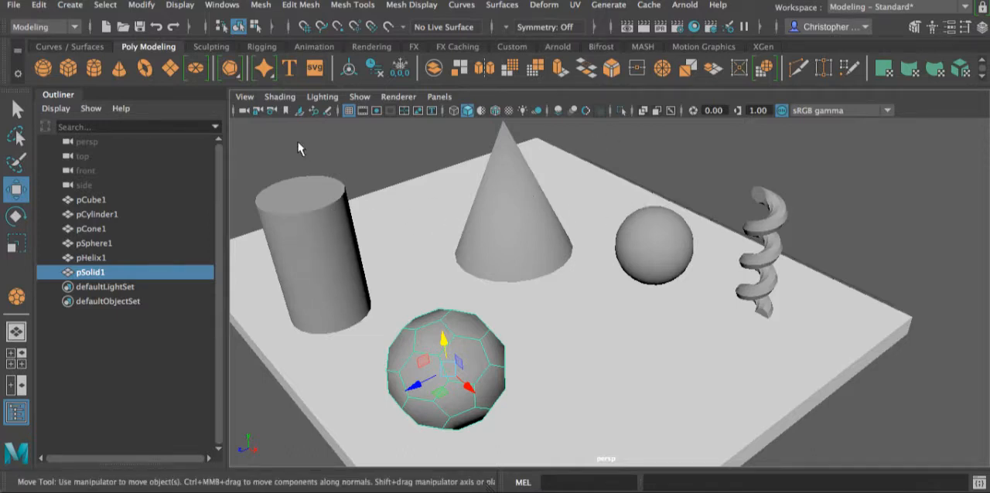
- Review the scene's objects by selecting the floor slab, cylinder, cone, sphere, helix and soccer ball in turn
click(414, 208)
mouse_move(630, 346)
alt+mouse_down()
mouse_move(596, 308)
mouse_move(605, 305)
mouse_move(618, 339)
alt+mouse_up()
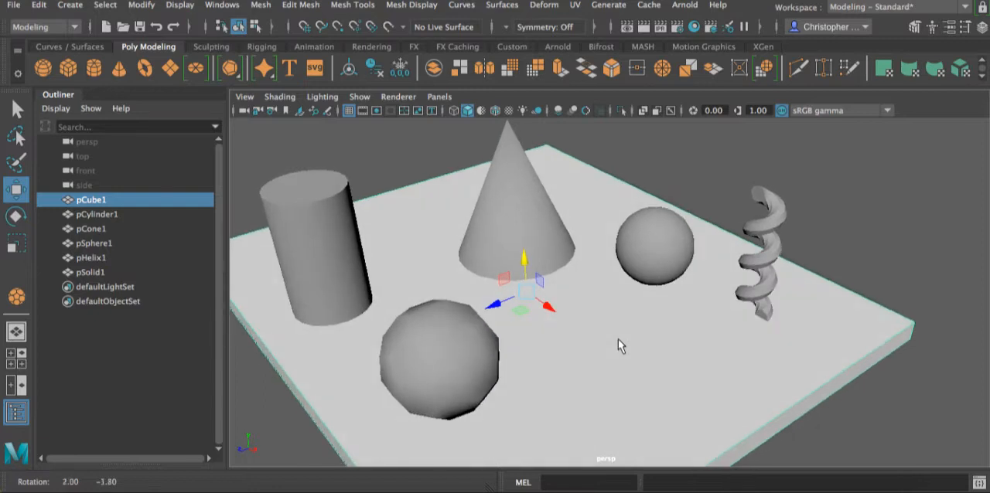
click(109, 214)
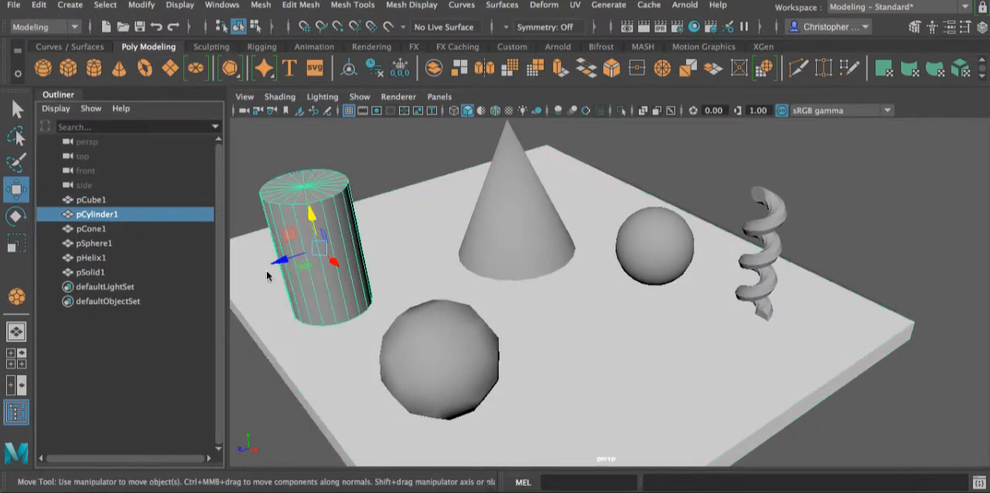
click(95, 229)
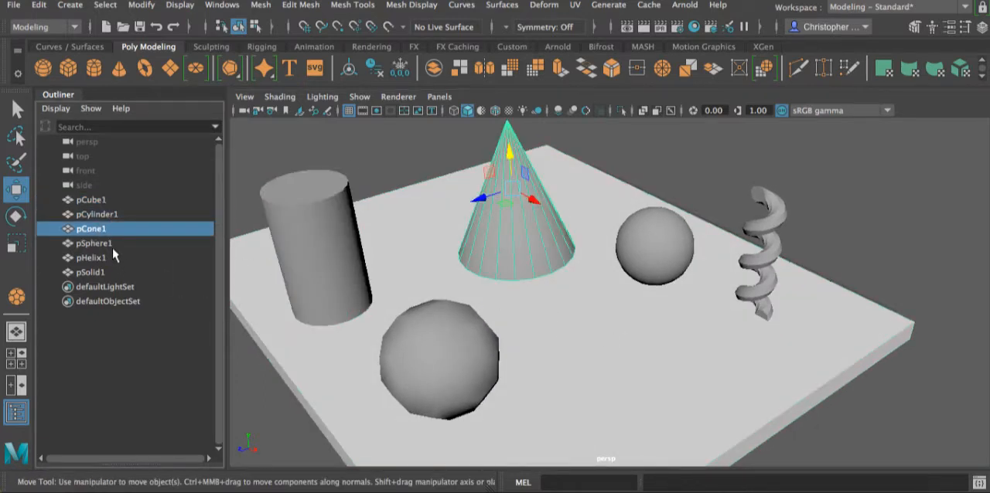
click(112, 244)
click(98, 261)
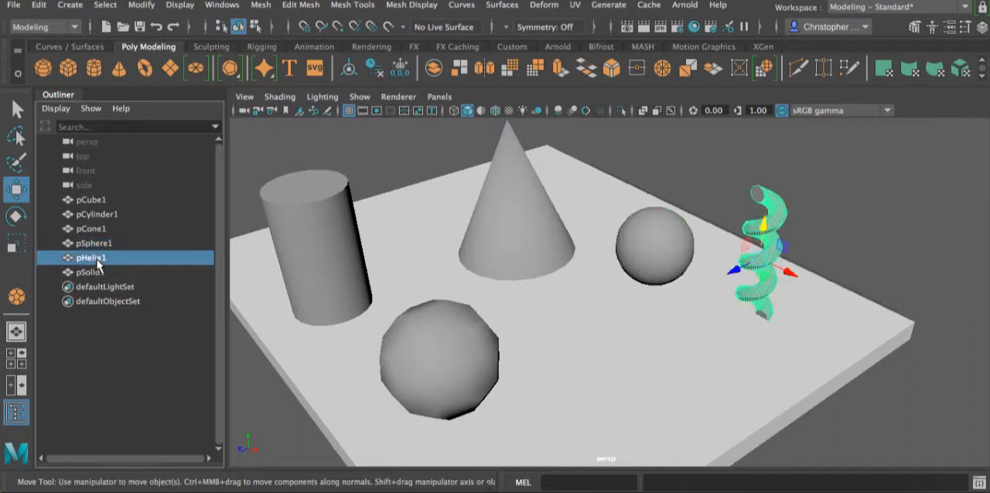
click(97, 272)
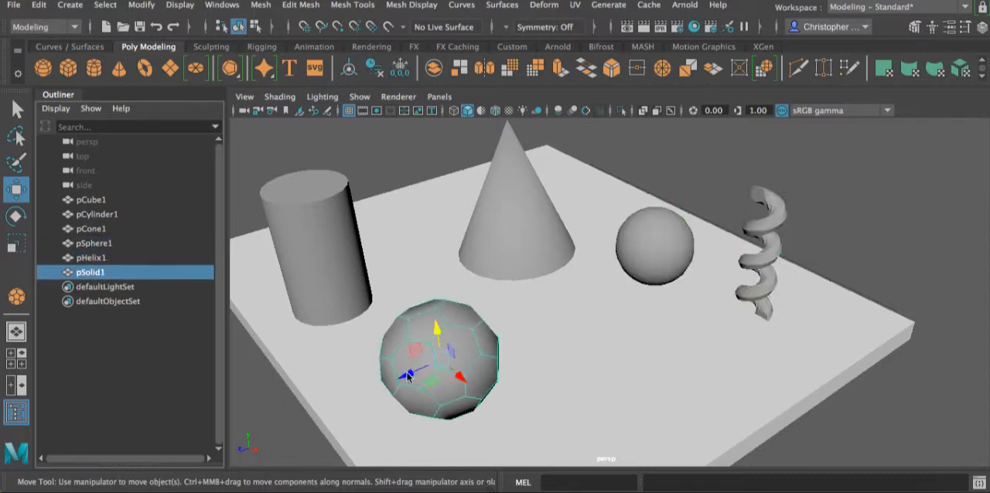
mouse_move(548, 358)
alt+mouse_down()
mouse_move(559, 322)
mouse_move(541, 358)
alt+mouse_up()
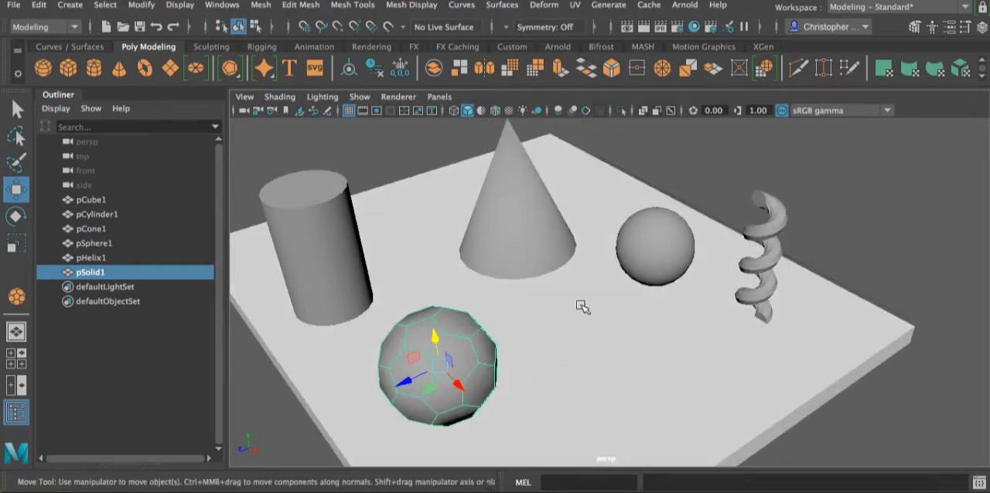
click(71, 5)
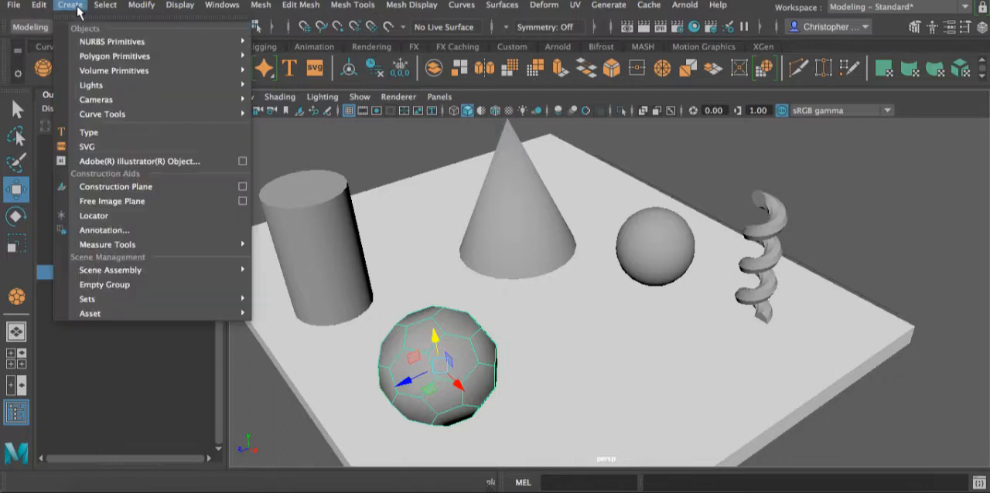
mouse_move(104, 55)
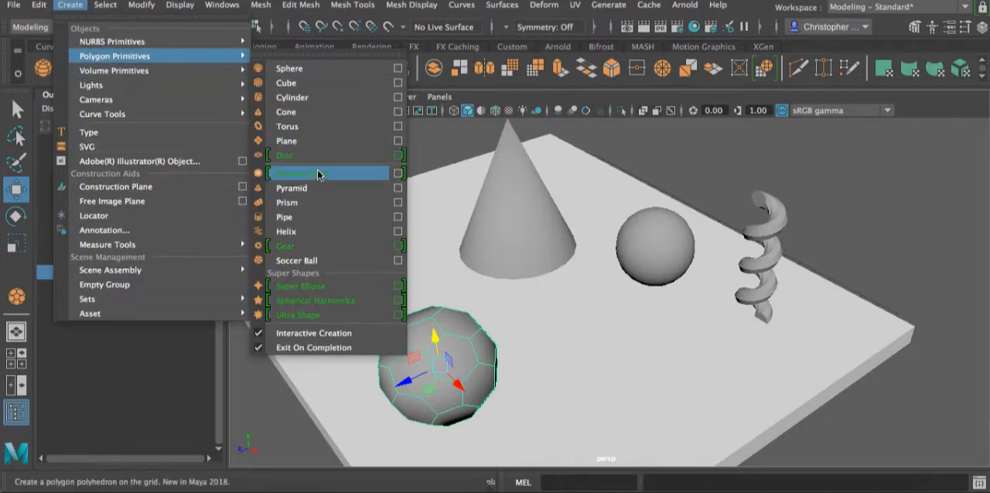
click(762, 166)
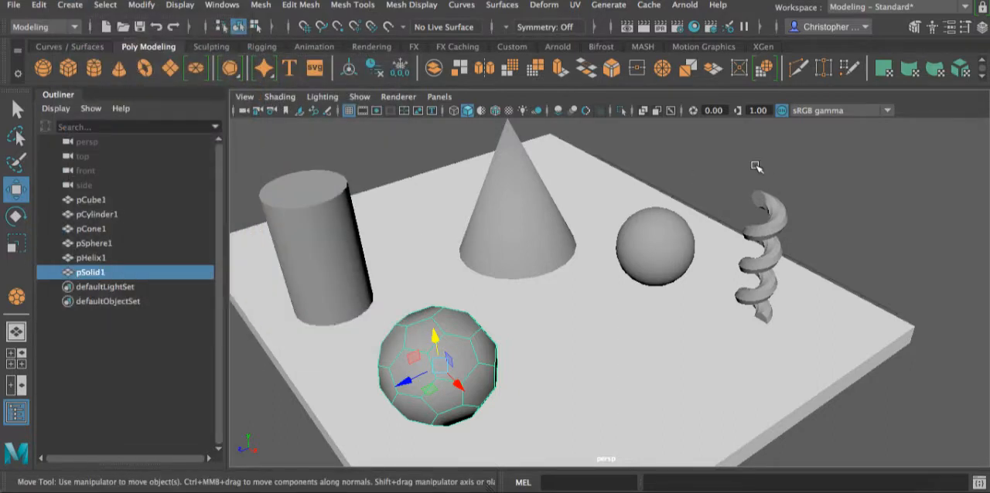
- Render the current frame of the perspective view with the Arnold renderer
alt+drag(758, 163, 732, 180)
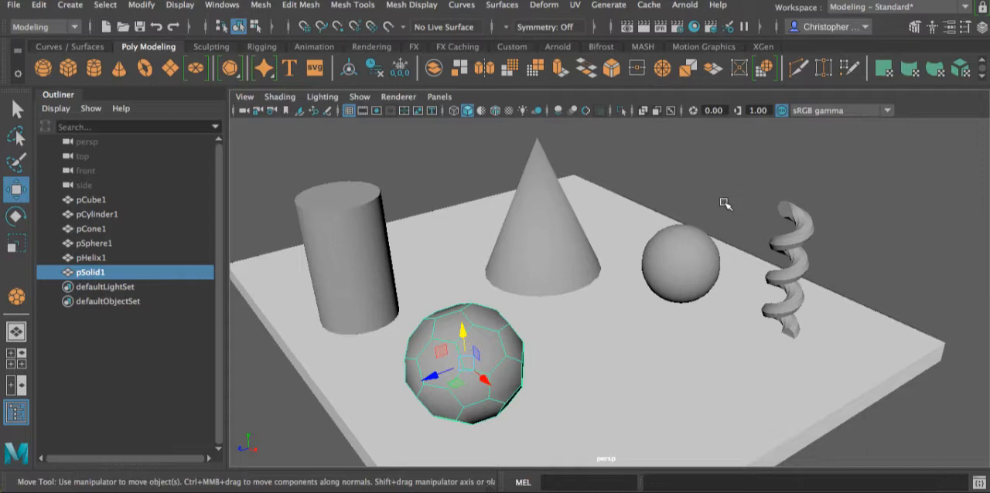
click(645, 27)
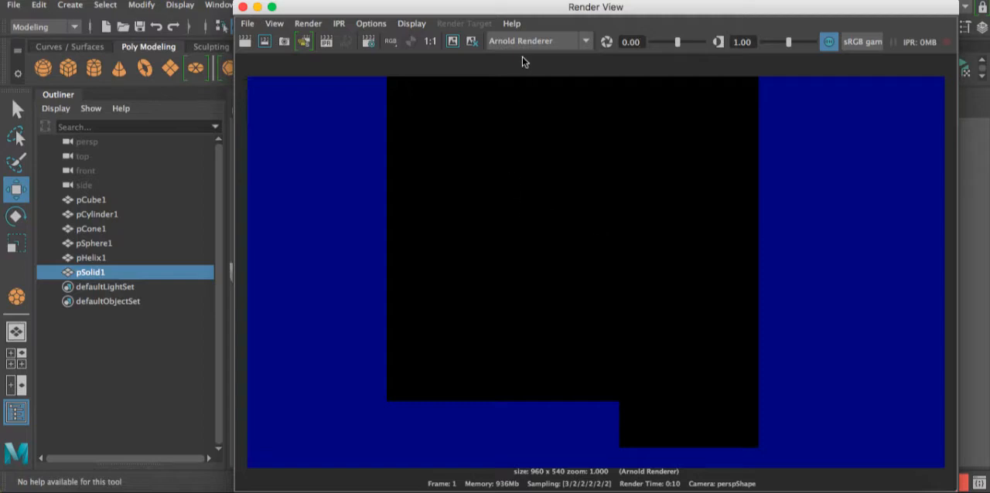
- Switch the renderer to Maya Software and render the frame again
click(586, 41)
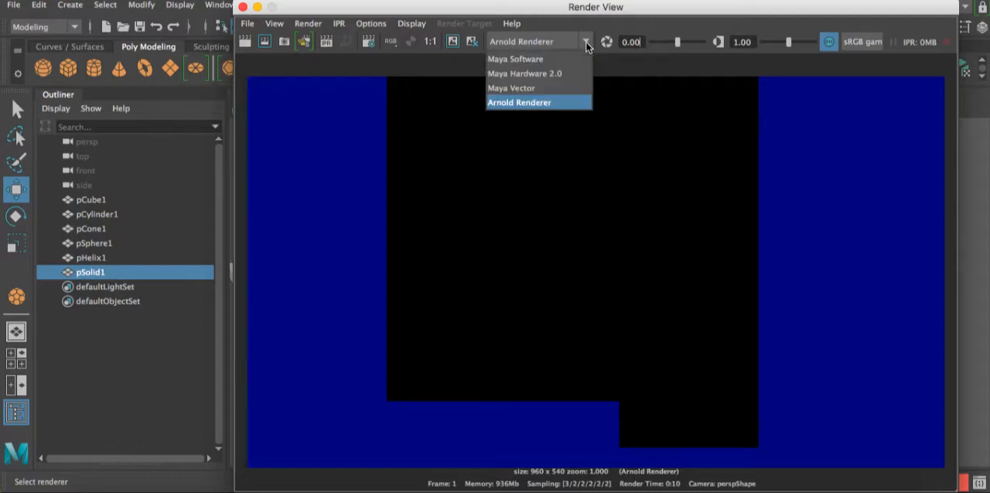
click(551, 59)
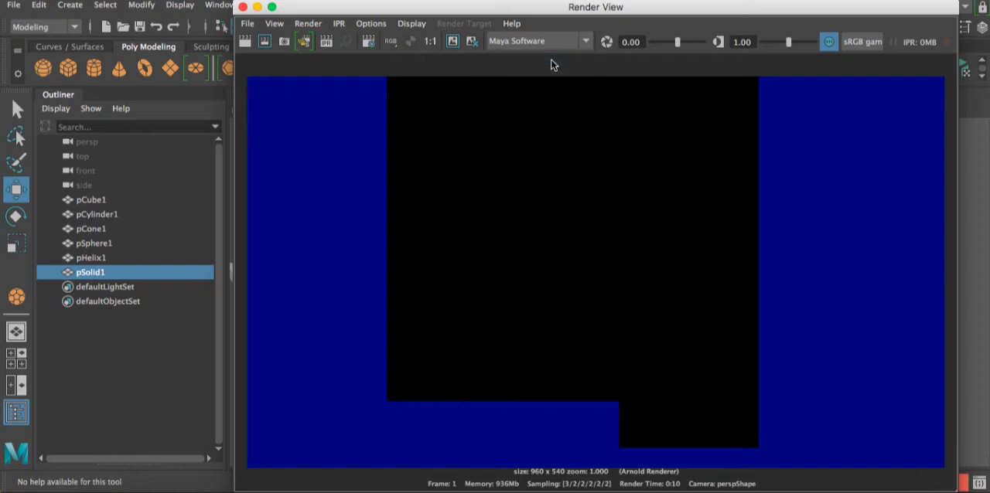
click(244, 42)
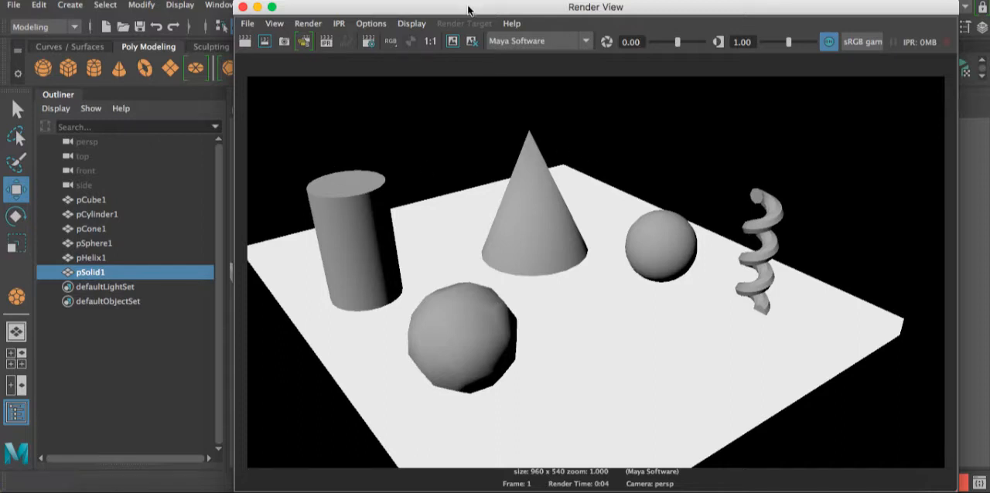
drag(468, 10, 434, 0)
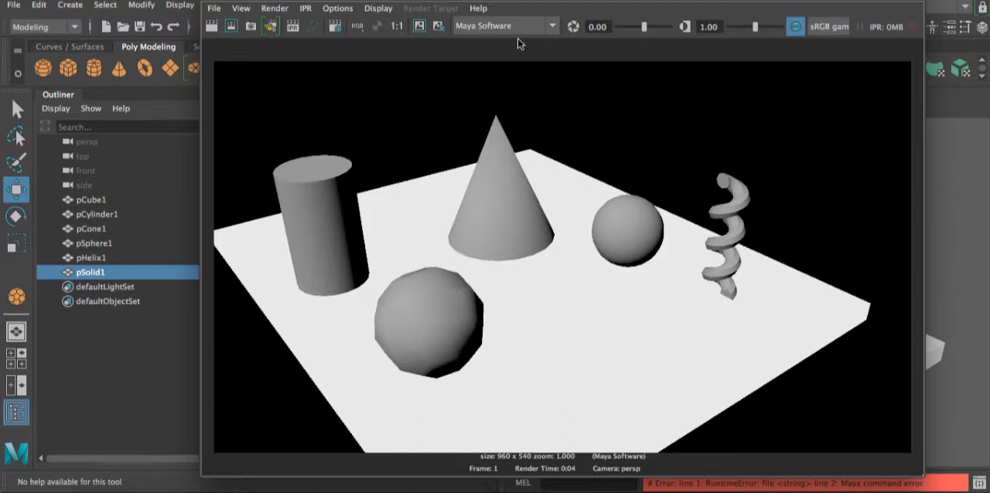
- Set the renderer back to Arnold Renderer and close the render window
click(550, 26)
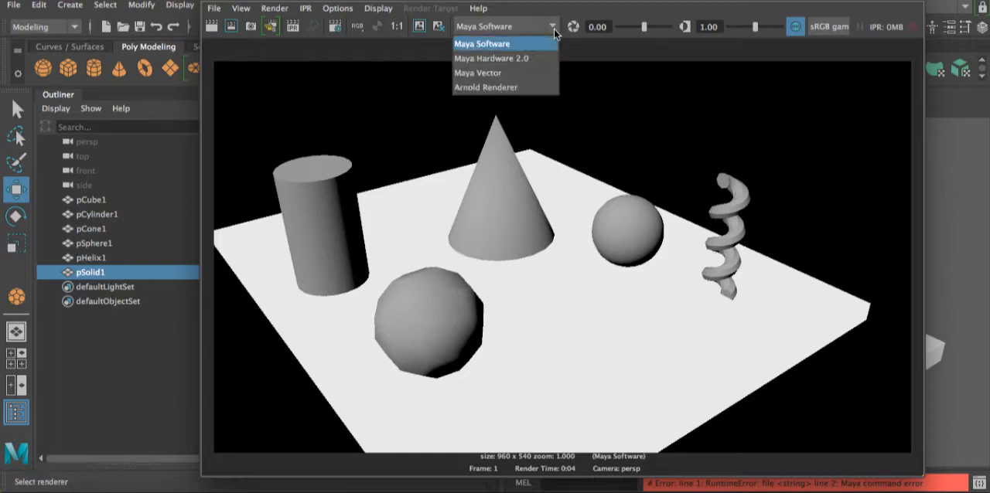
click(507, 87)
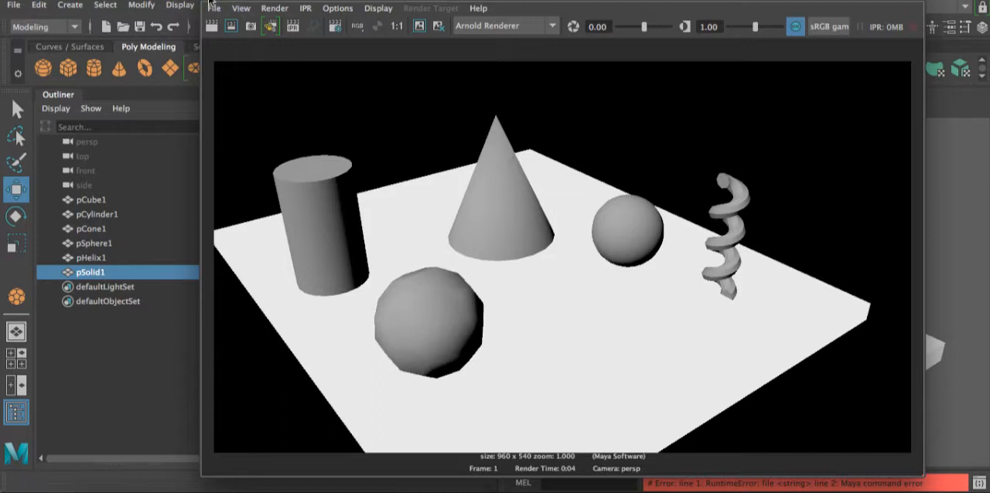
drag(340, 0, 342, 1)
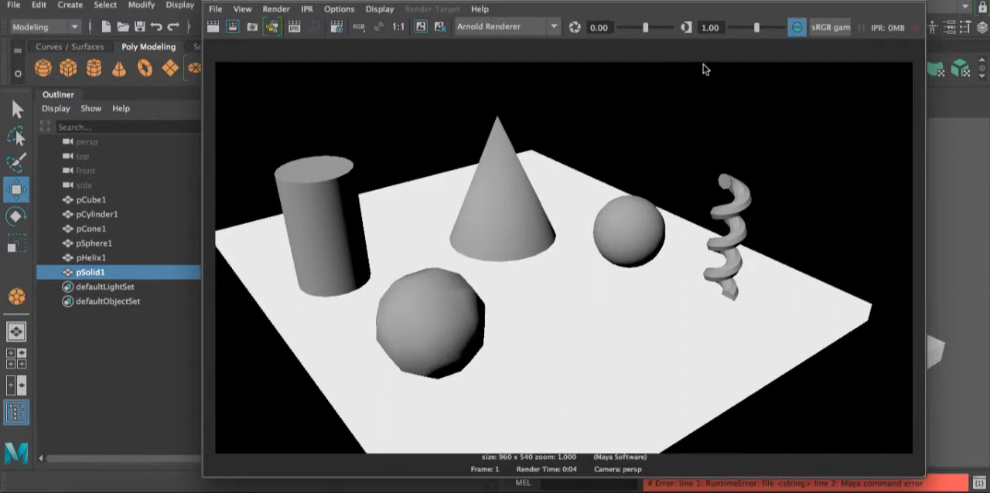
click(212, 0)
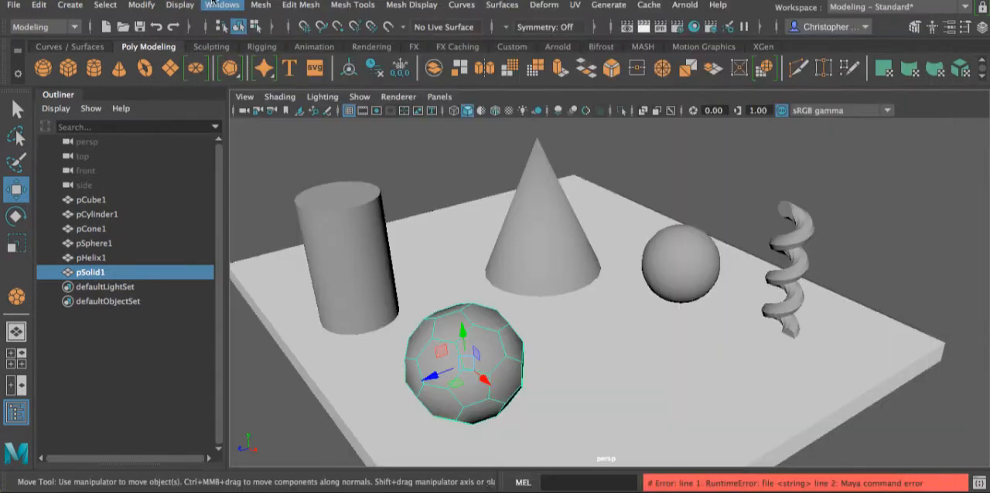
- Save the scene as a Maya Binary file named arnoldIntro and deselect the soccer ball
click(17, 5)
click(62, 36)
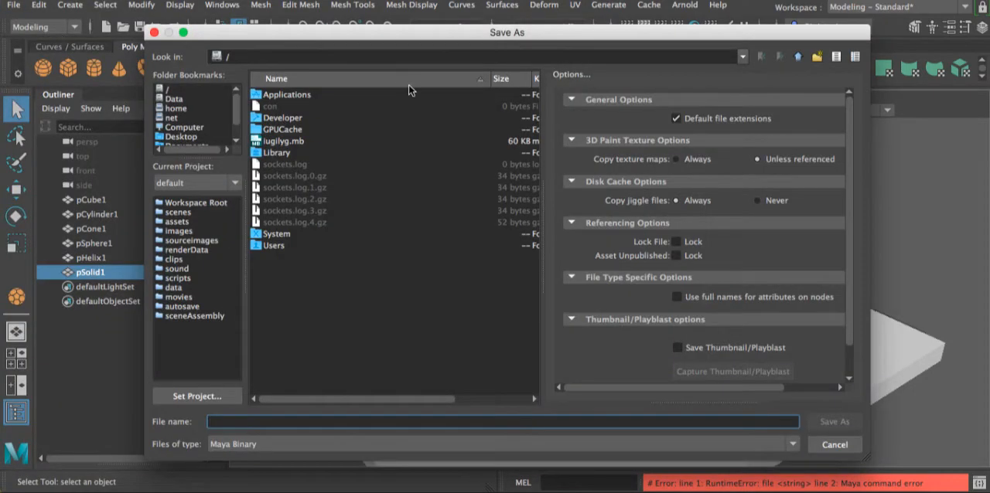
text(arnold)
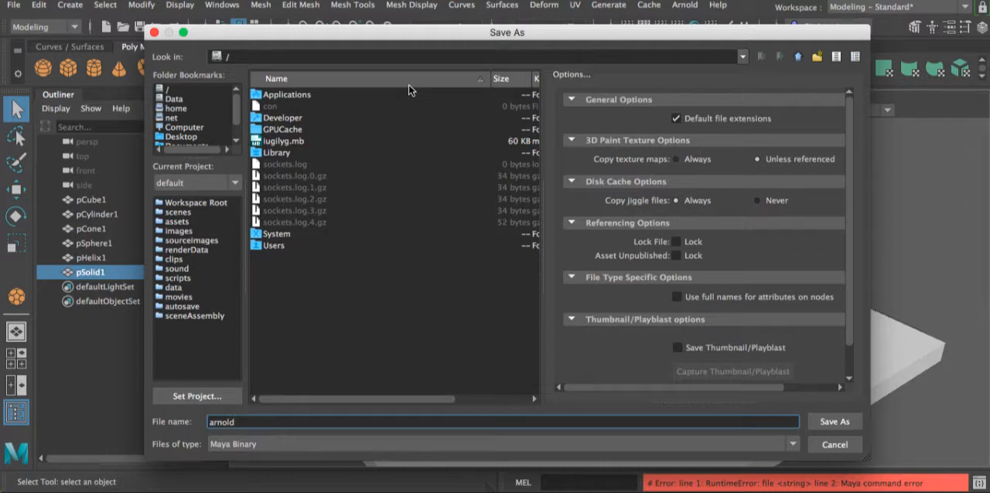
text(Intro)
key(Return)
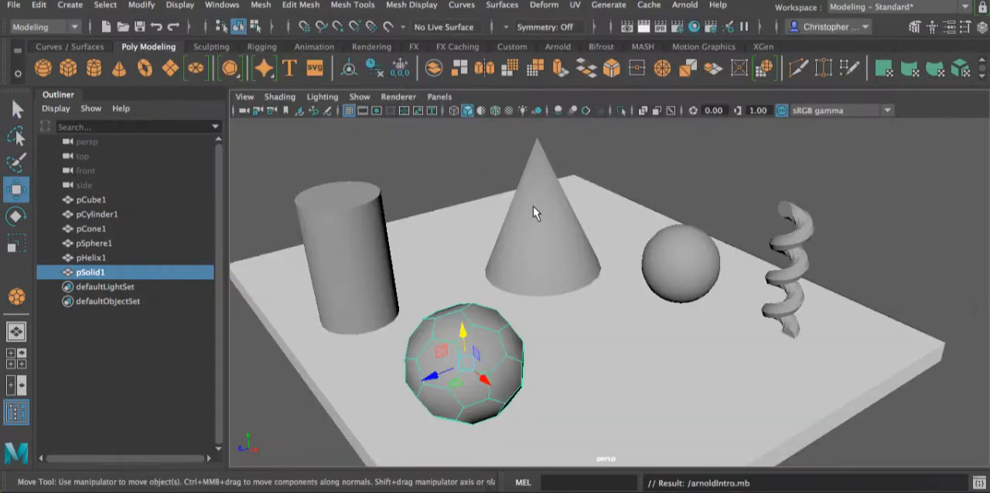
click(653, 159)
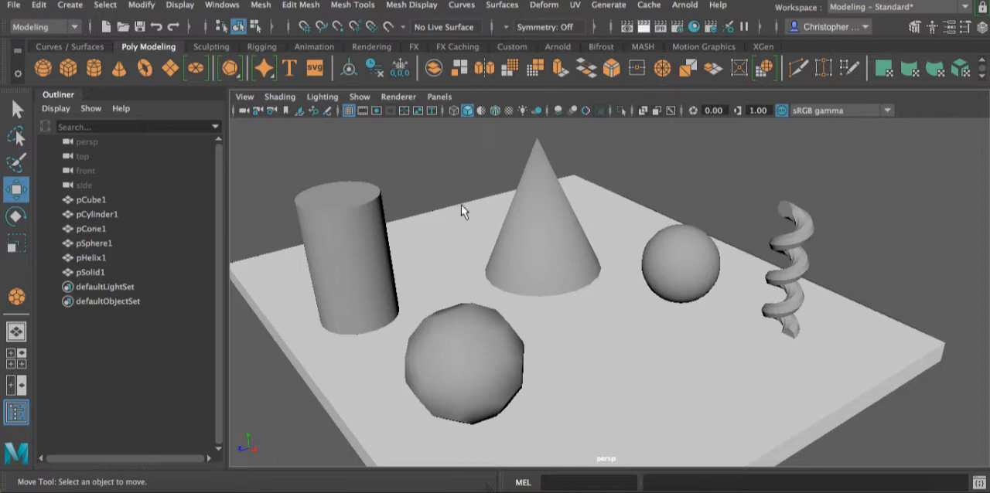
- Create a directional light, raise it above the floor slab and rotate it to point down at the objects
click(69, 4)
mouse_move(133, 85)
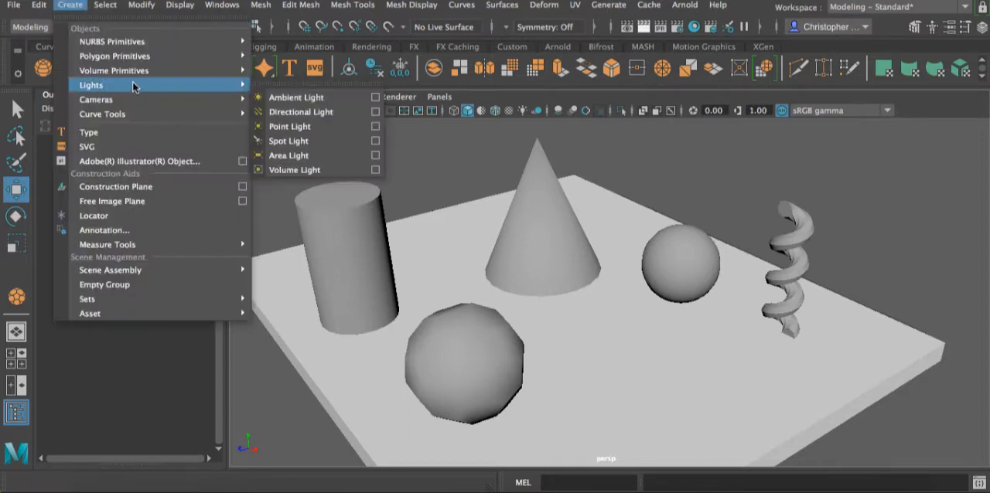
click(302, 115)
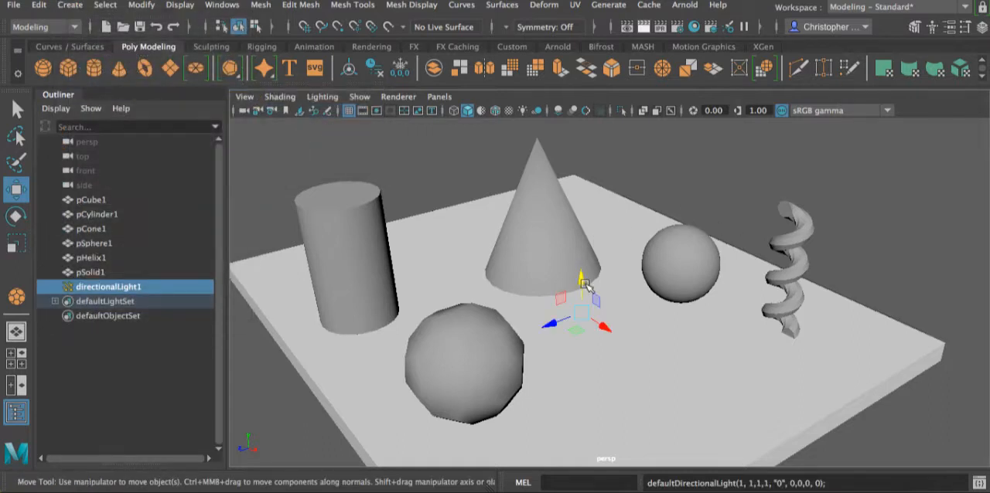
drag(592, 198, 600, 151)
key(e)
drag(598, 181, 599, 203)
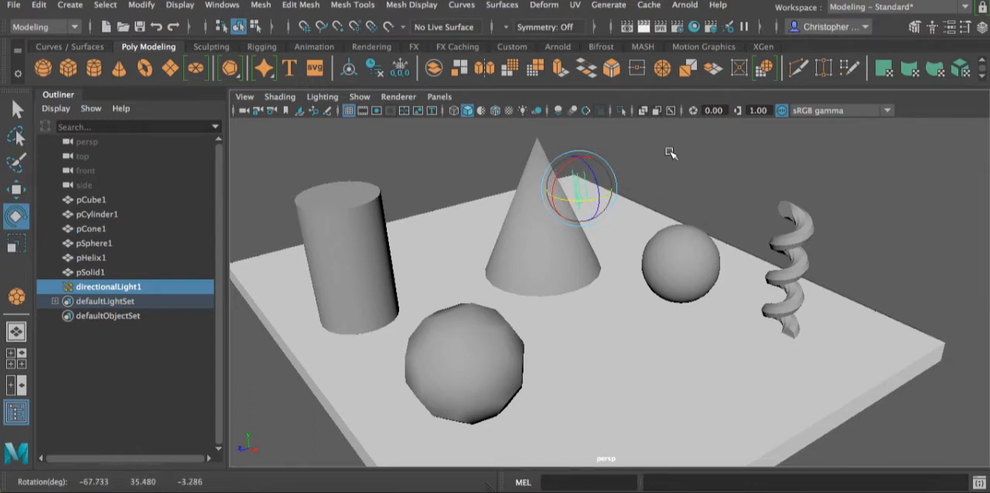
- Render the lit scene with Arnold to check the directional light and shadows, and close the render window
click(643, 34)
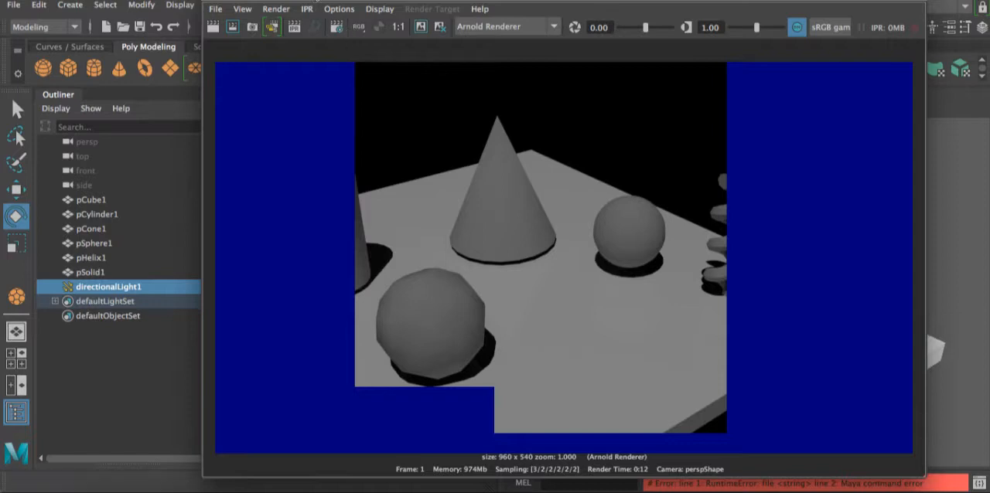
drag(314, 0, 314, 3)
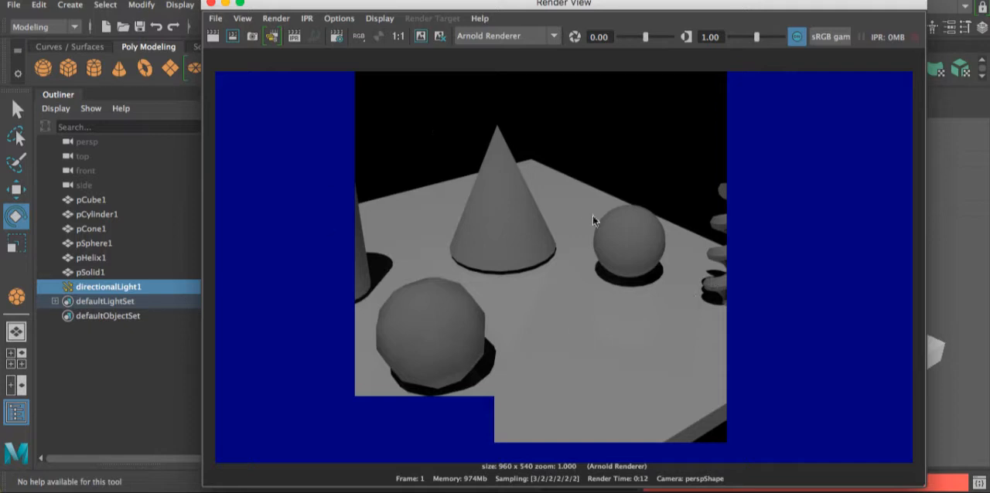
click(211, 3)
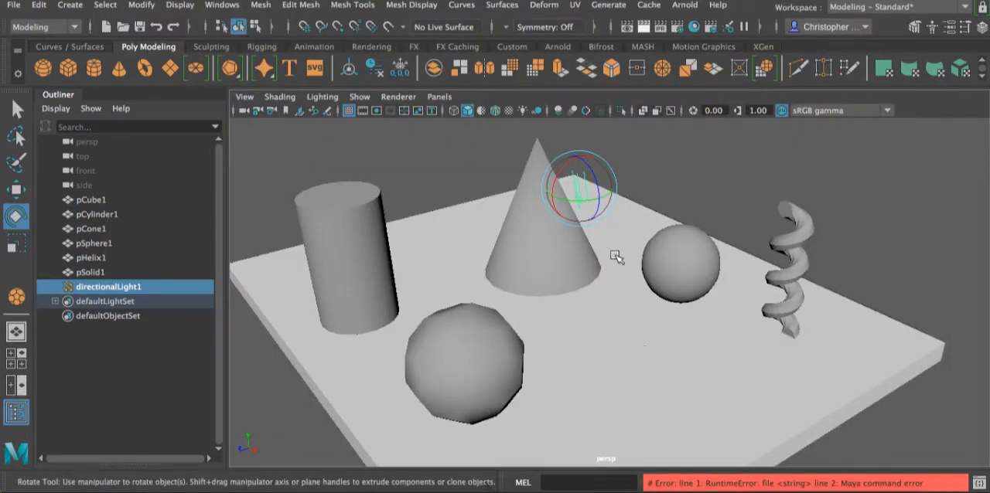
- Assign a new Arnold aiStandardSurface material to the cone
click(708, 172)
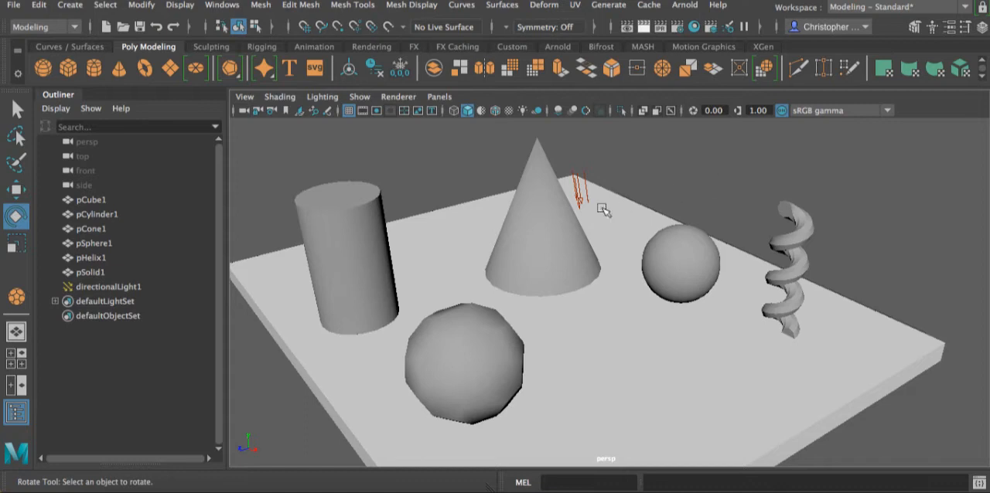
click(540, 225)
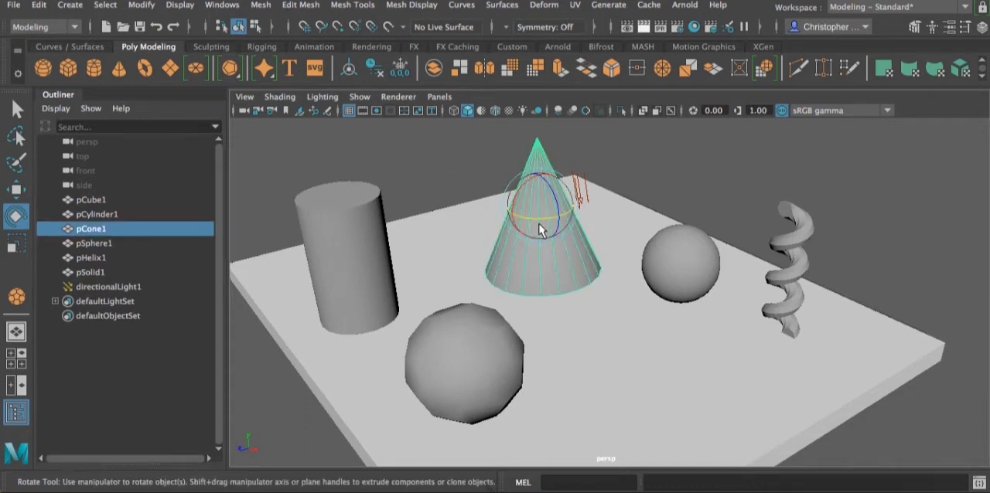
key(w)
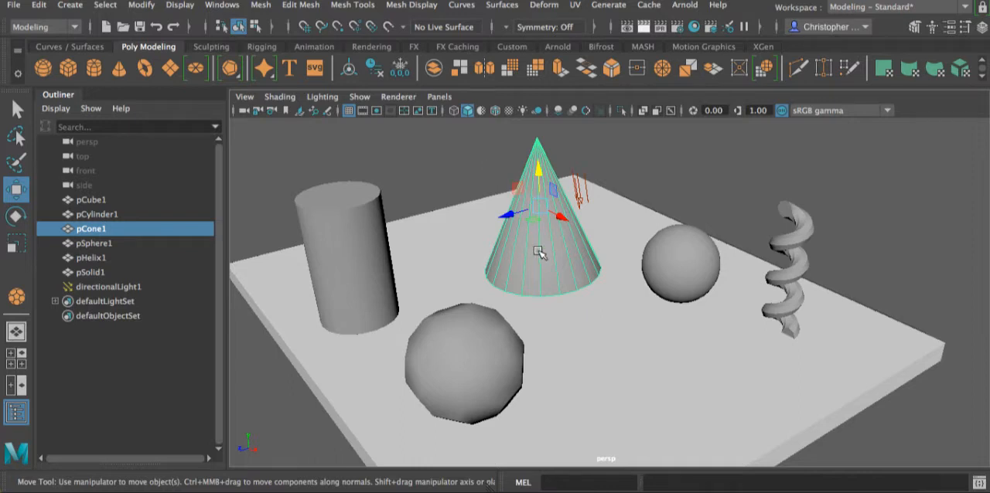
right_click(538, 157)
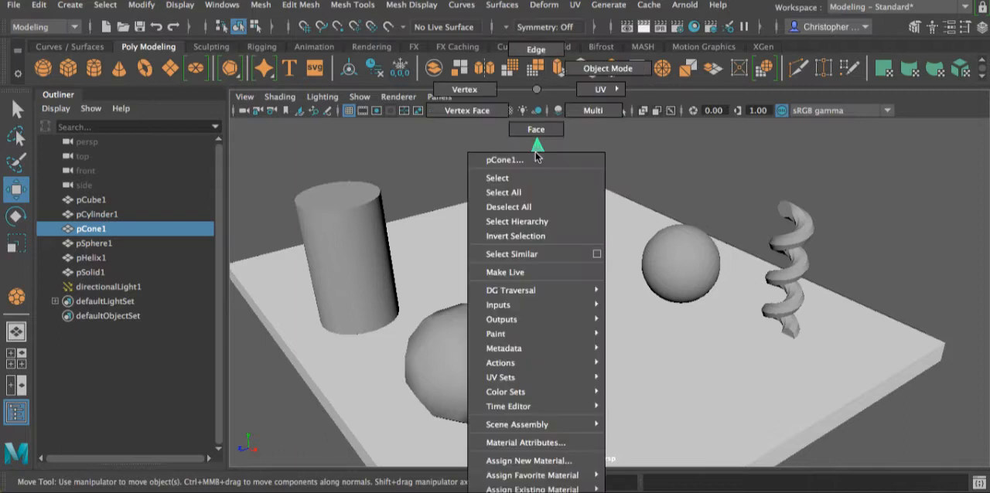
click(551, 461)
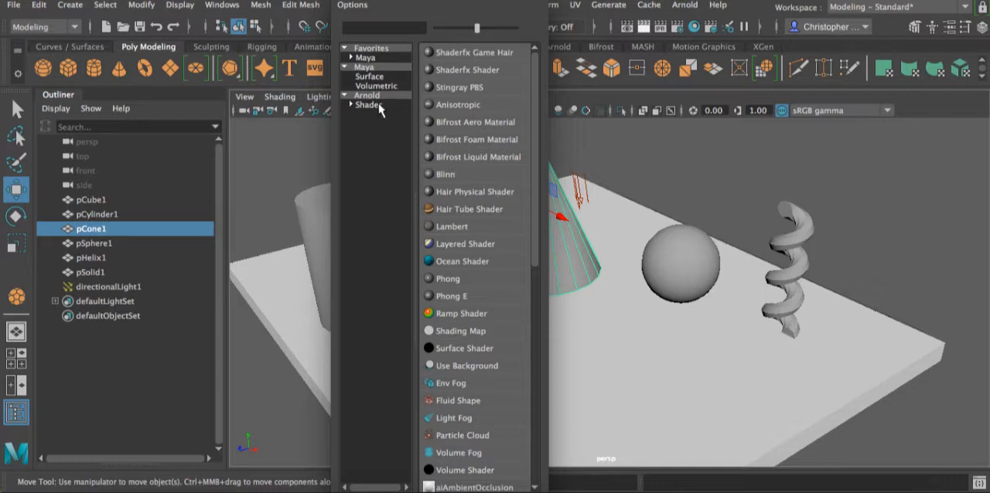
click(372, 59)
click(379, 49)
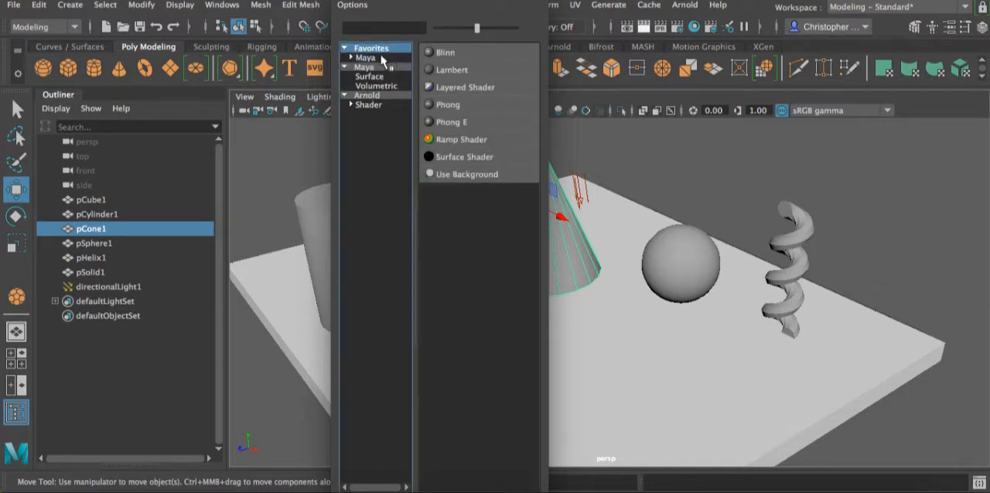
click(379, 76)
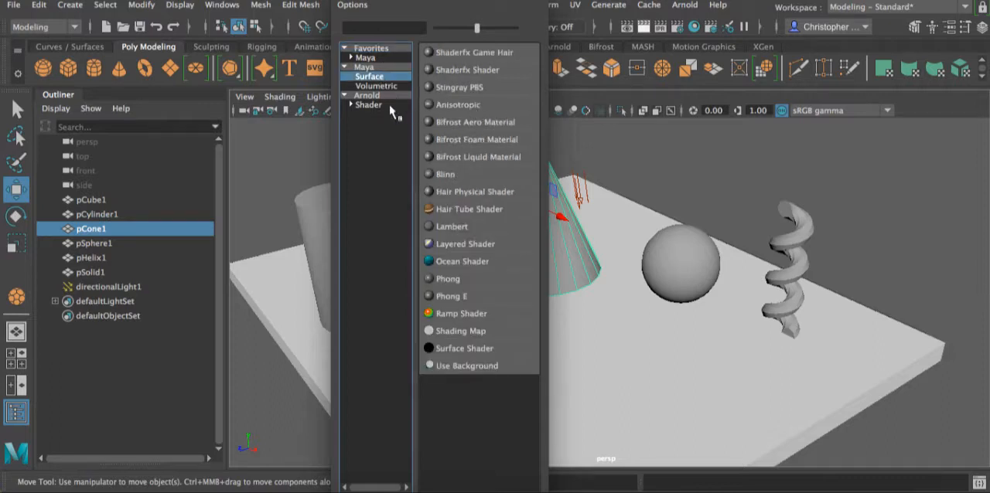
click(366, 96)
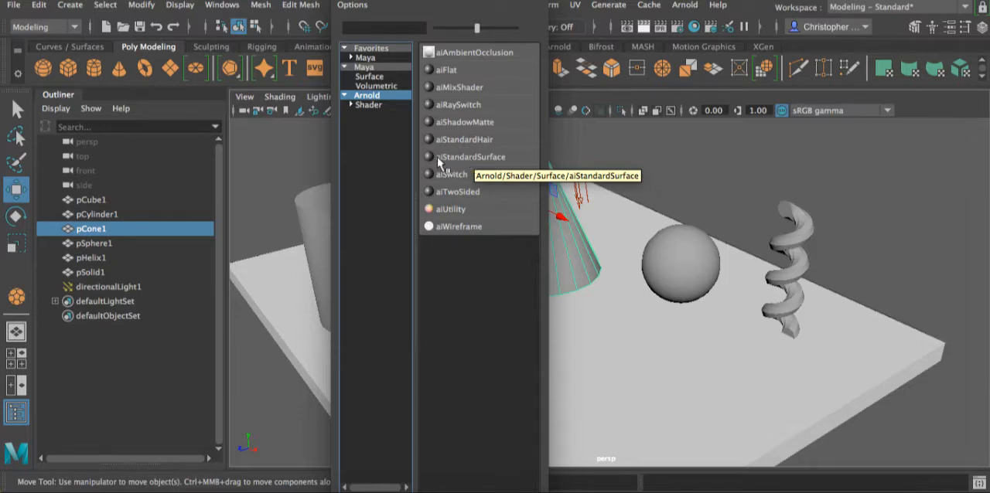
click(467, 158)
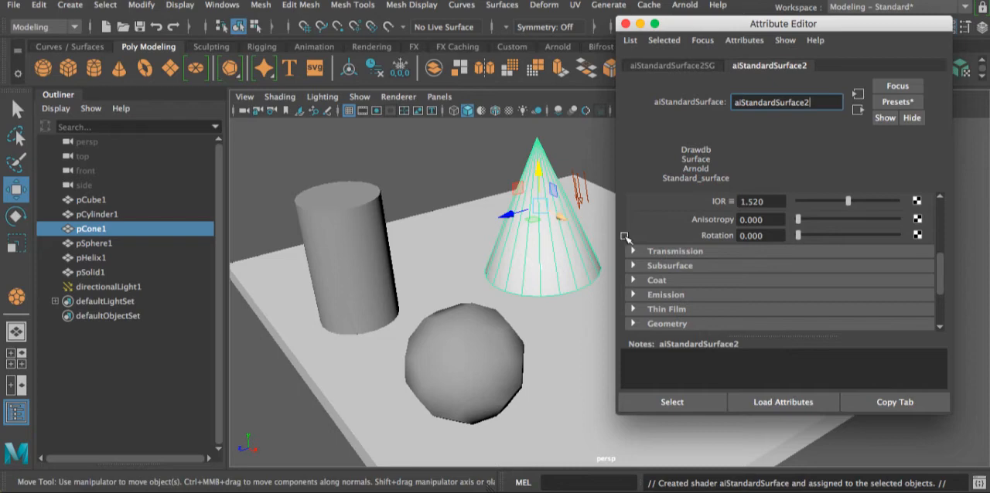
- Examine the cone material's Base and Specular settings and its remaining attribute groups, such as Transmission, Subsurface, Coat and Emission
scroll(794, 252, down, 5)
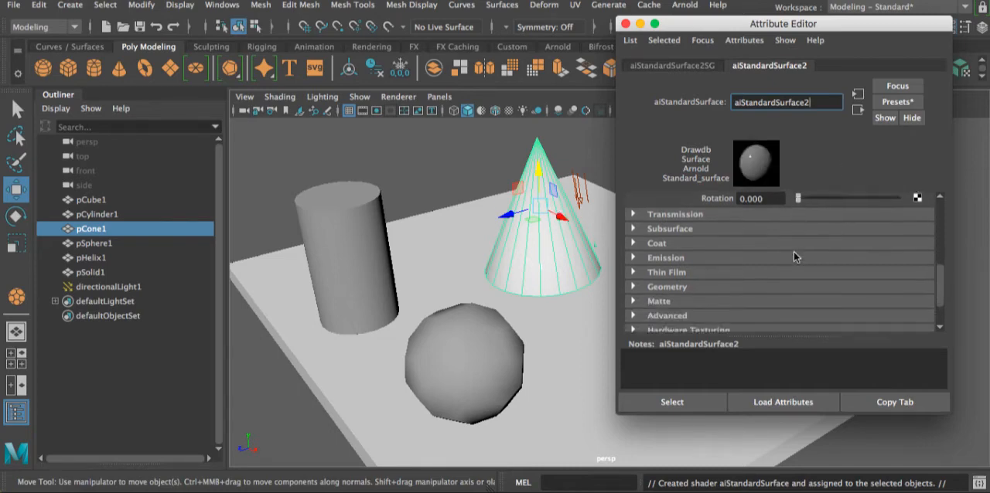
scroll(793, 252, up, 8)
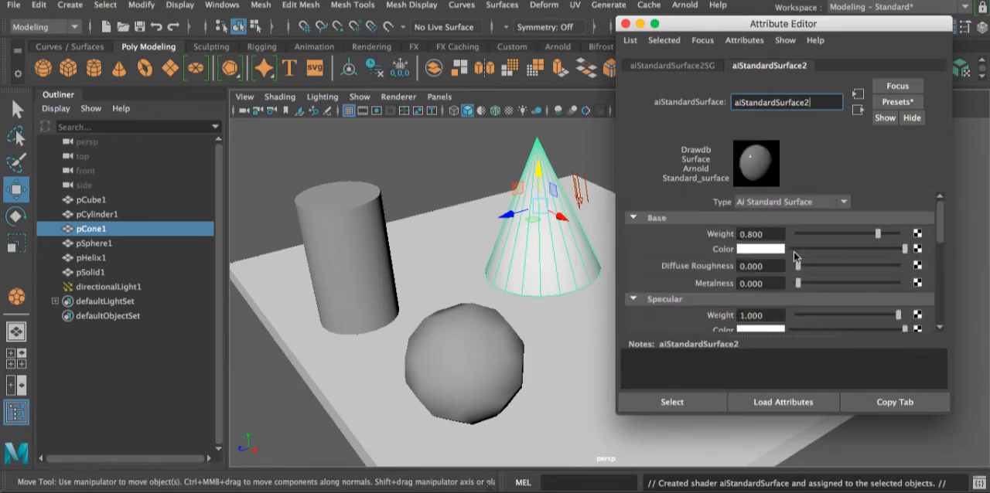
scroll(794, 251, down, 4)
scroll(793, 251, down, 2)
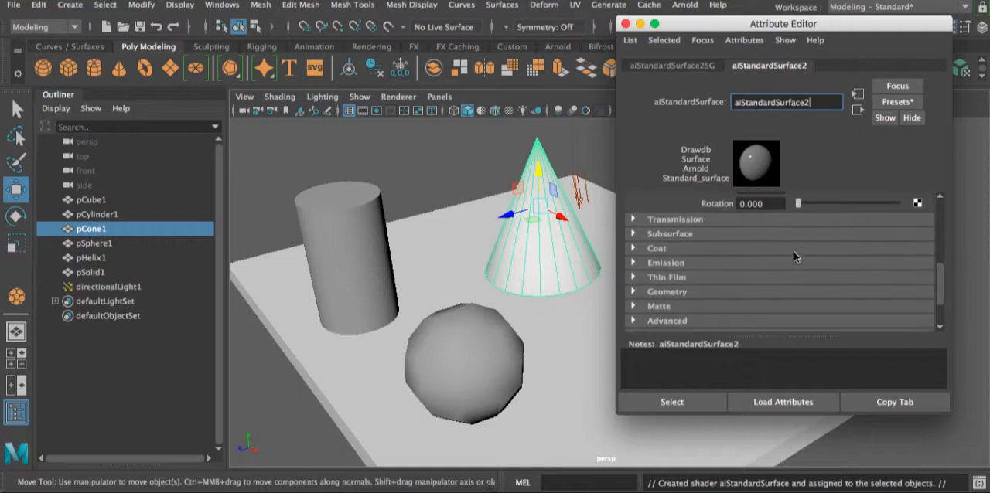
scroll(793, 251, up, 8)
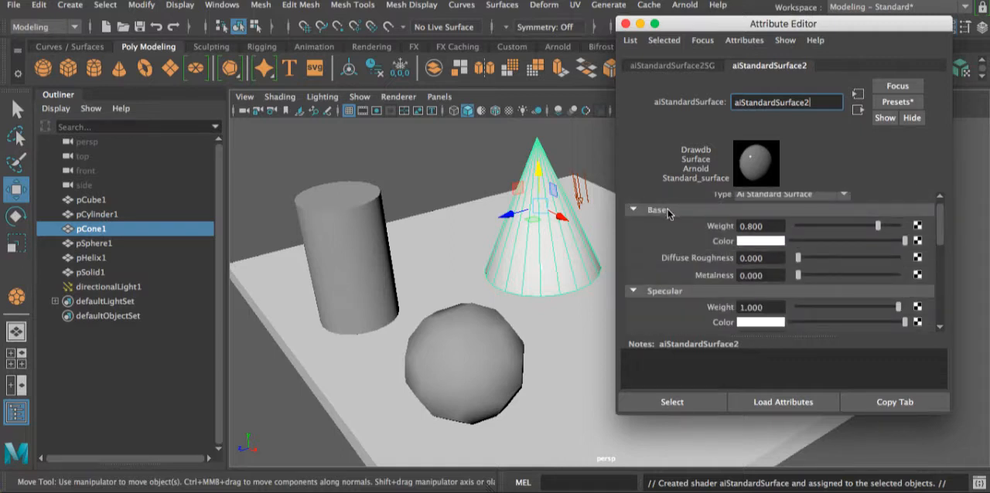
scroll(696, 269, down, 2)
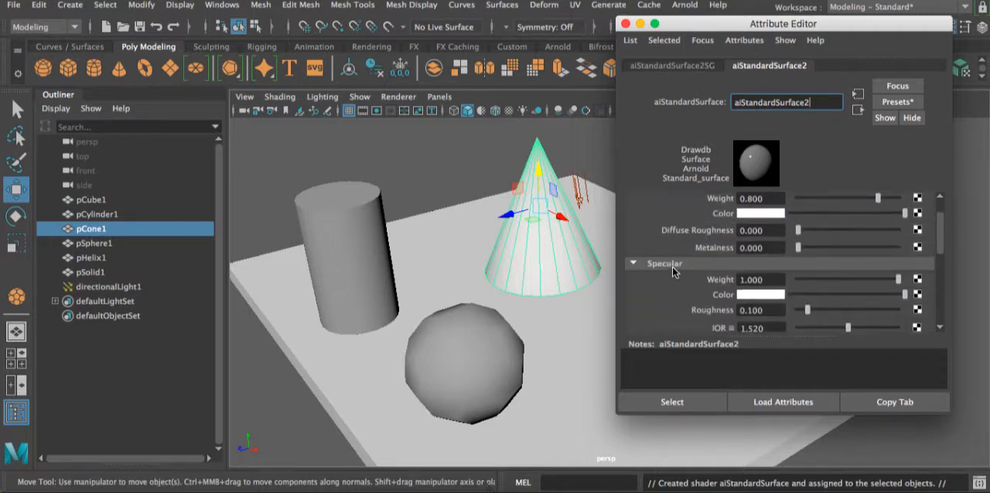
scroll(678, 269, down, 1)
scroll(679, 269, up, 2)
scroll(699, 259, down, 2)
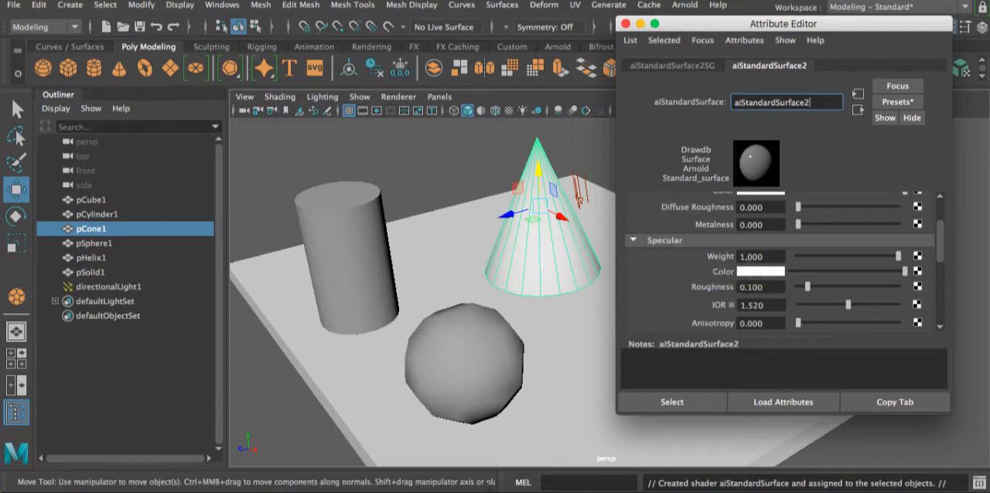
scroll(743, 260, down, 3)
scroll(648, 255, down, 2)
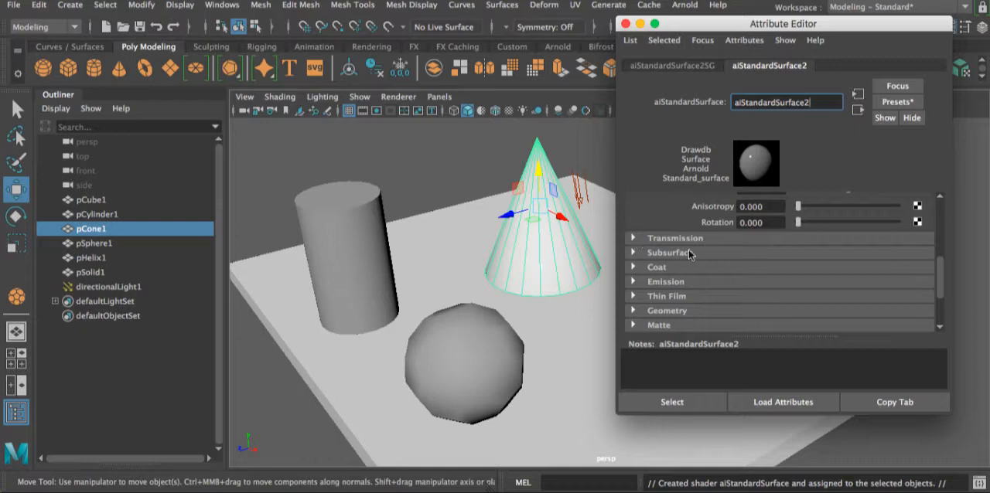
scroll(714, 245, up, 5)
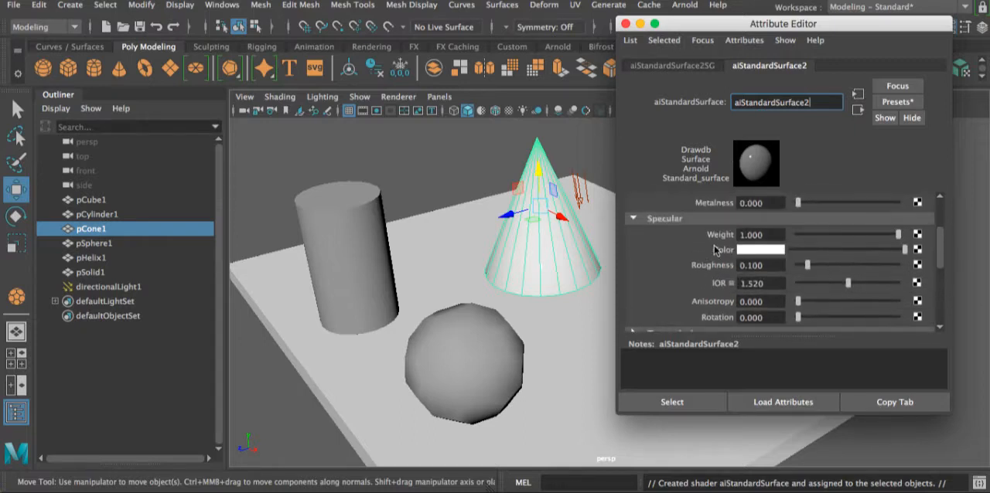
scroll(662, 220, down, 3)
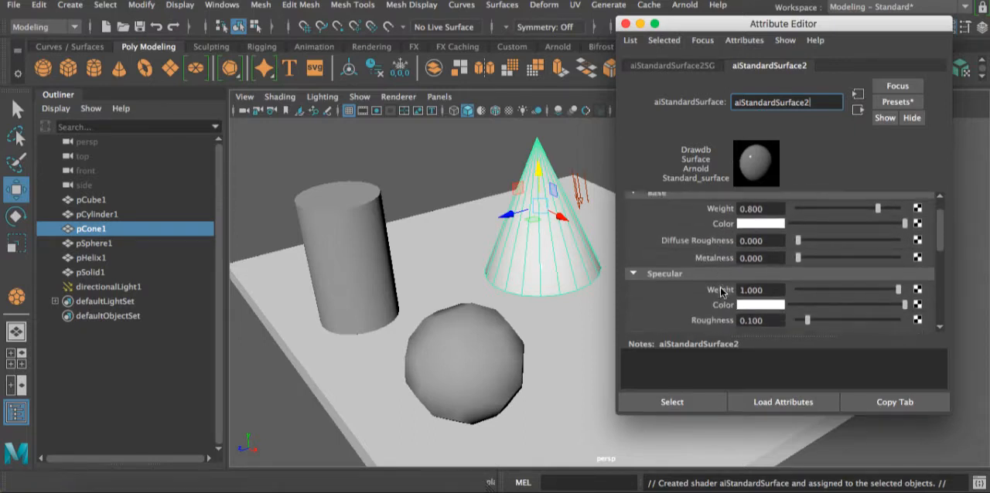
scroll(658, 236, down, 3)
scroll(657, 236, up, 2)
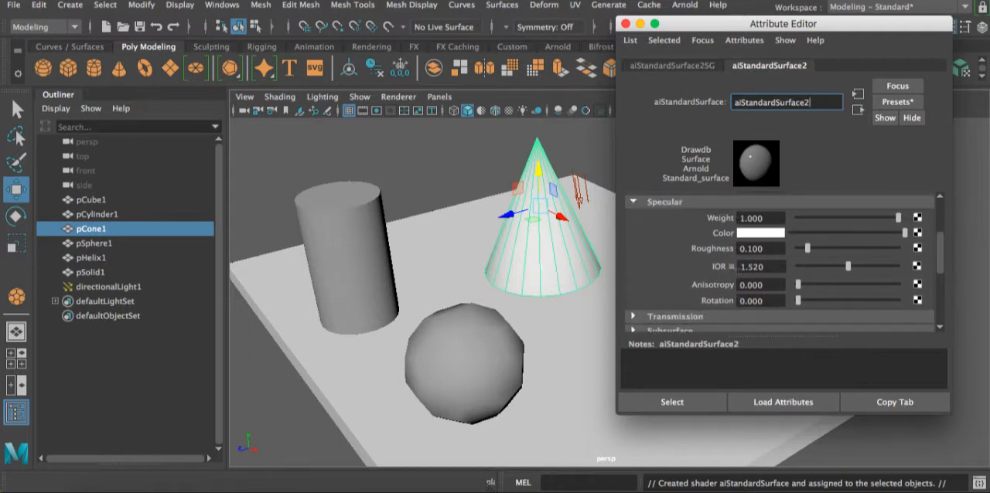
scroll(720, 266, down, 2)
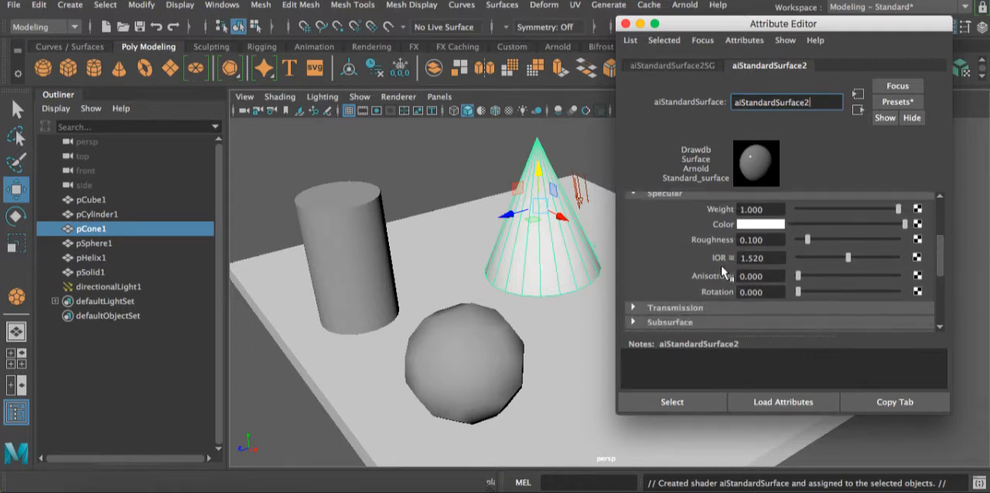
scroll(680, 267, down, 1)
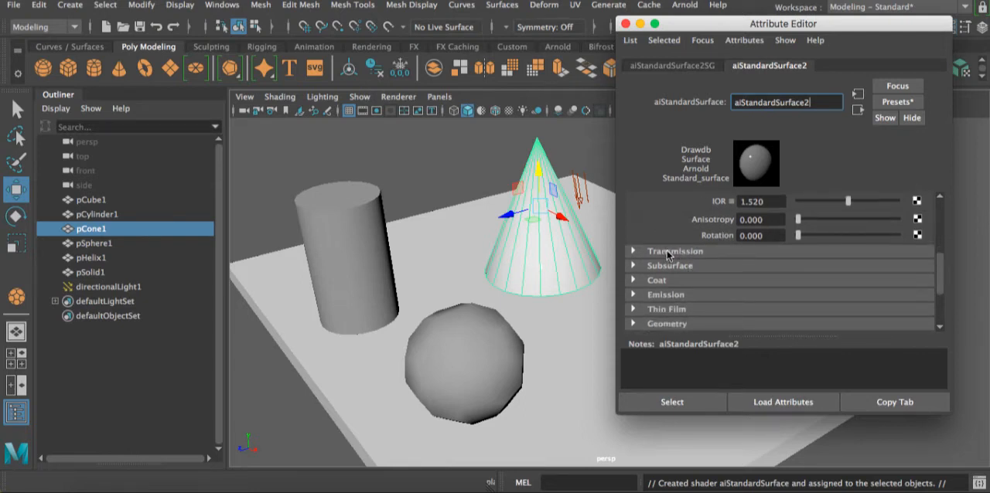
scroll(666, 250, down, 1)
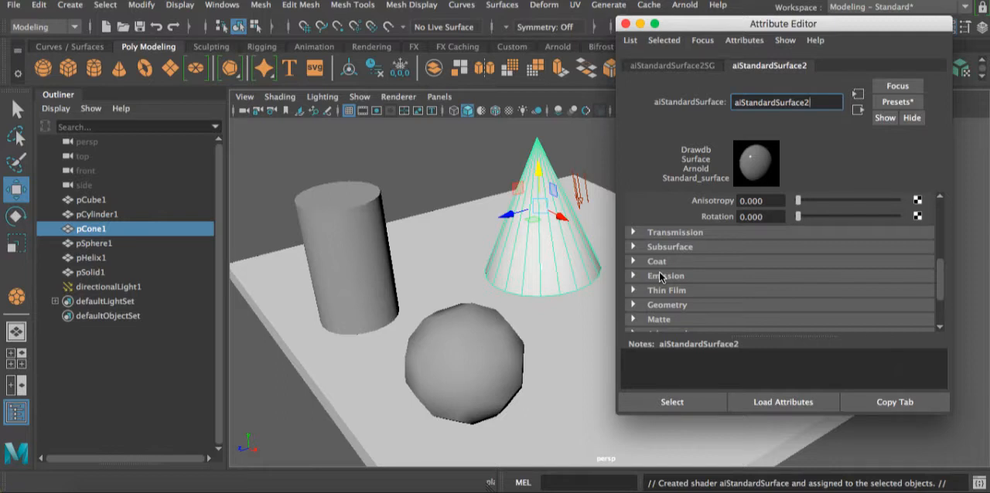
scroll(659, 271, up, 10)
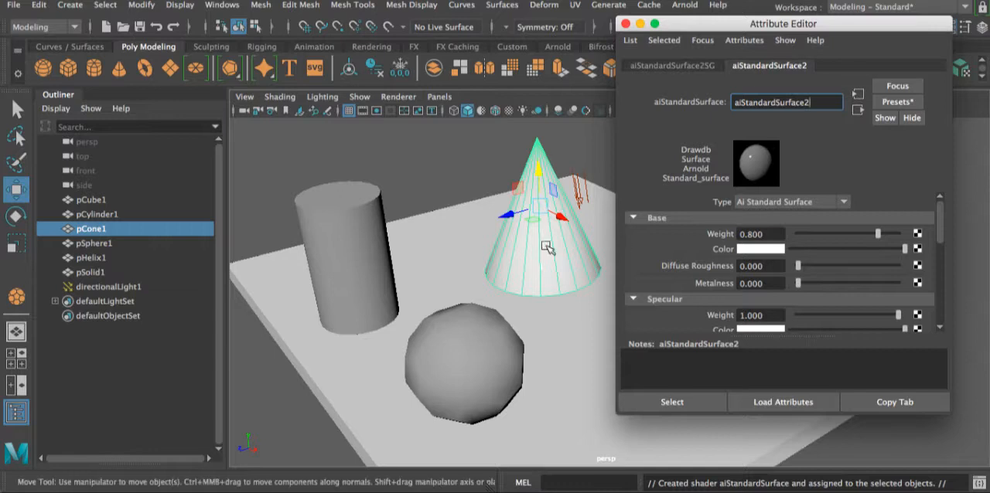
- Raise the cone slightly above the floor slab and set its material's base color to pure red
middle_drag(519, 205, 517, 189)
click(758, 248)
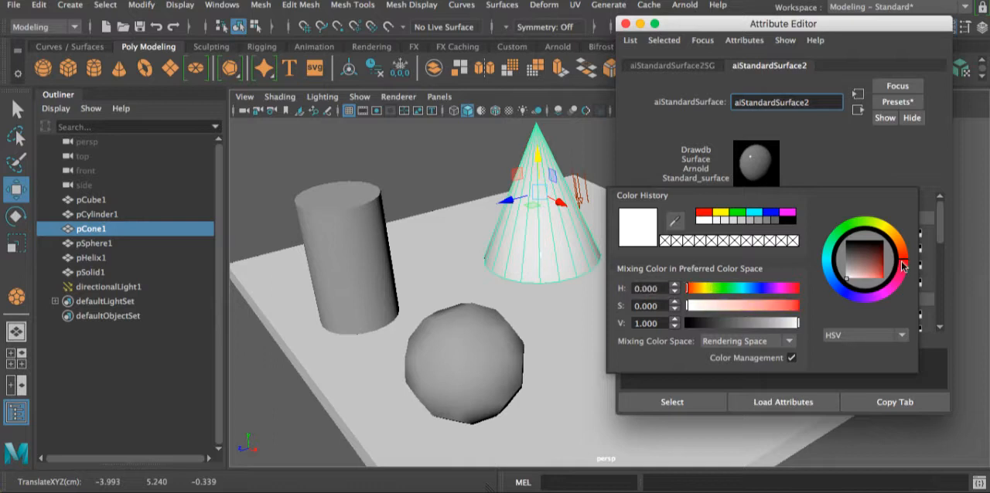
drag(856, 257, 895, 284)
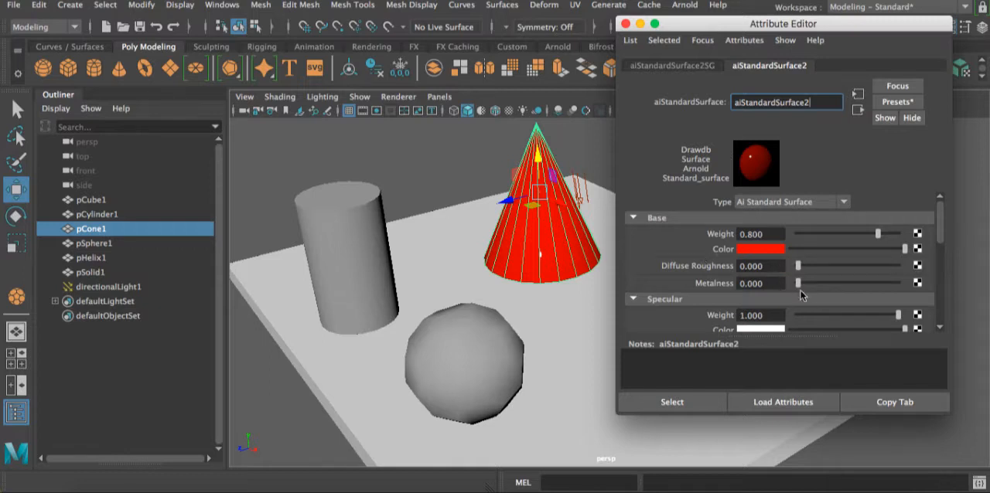
- Set the cone material's base metalness to 1
scroll(824, 259, down, 3)
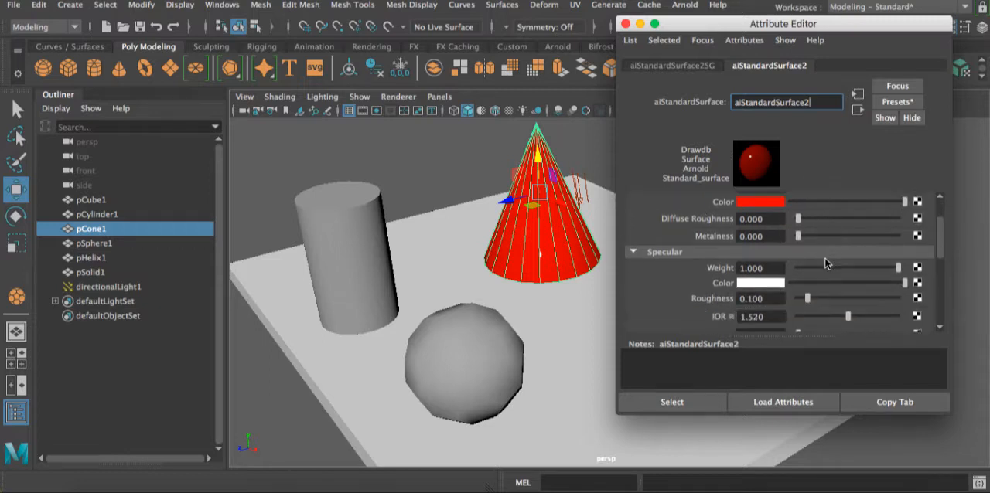
scroll(825, 258, up, 2)
drag(798, 263, 900, 269)
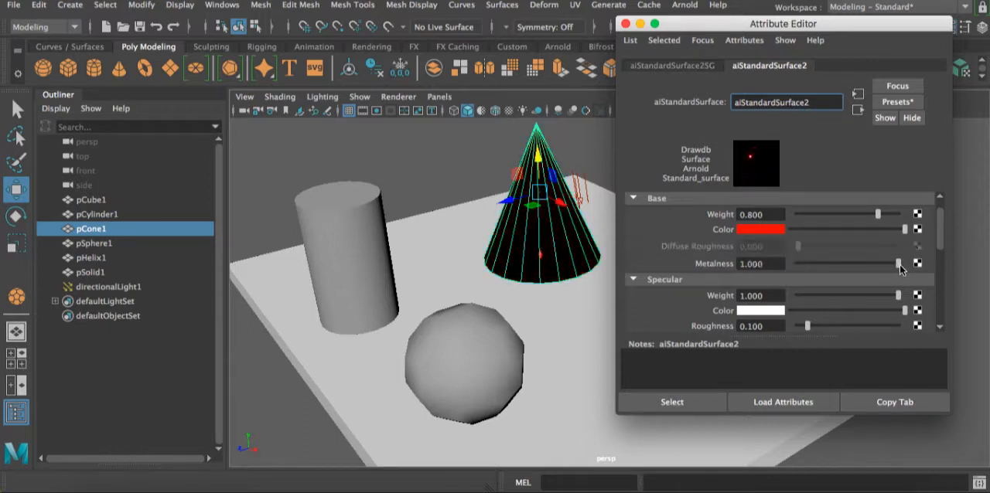
- Change the cone material's base color to a dark orange with saturation 1 and value about 0.62
click(762, 231)
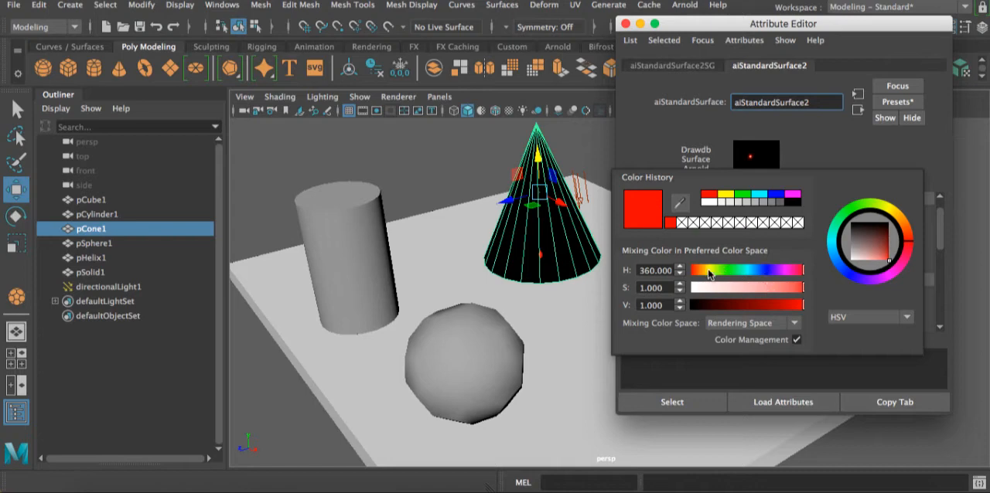
mouse_move(712, 271)
mouse_down()
mouse_move(698, 271)
mouse_move(706, 270)
mouse_up()
click(768, 308)
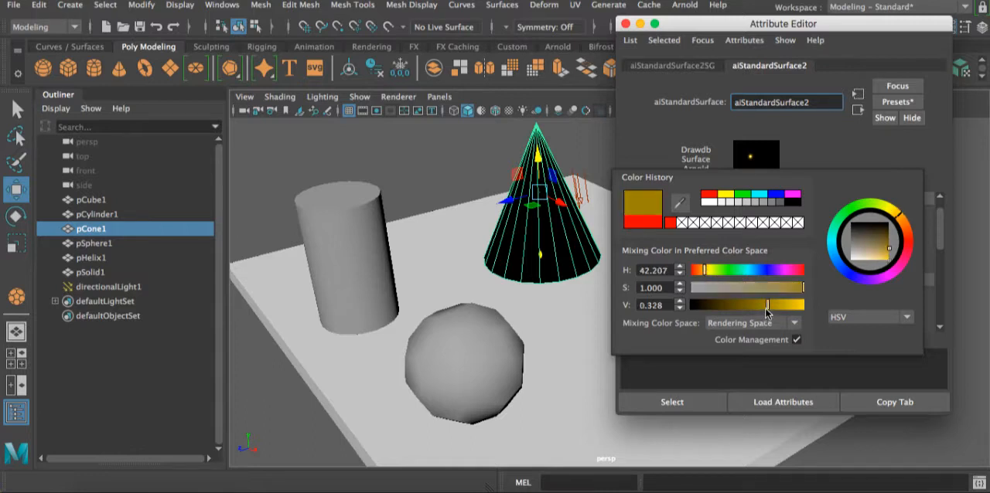
drag(776, 313, 784, 311)
click(699, 271)
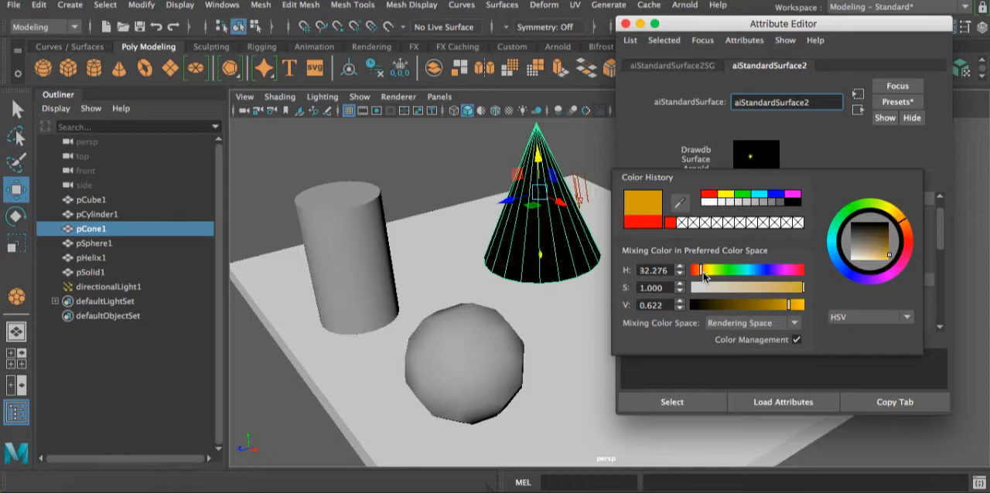
click(698, 272)
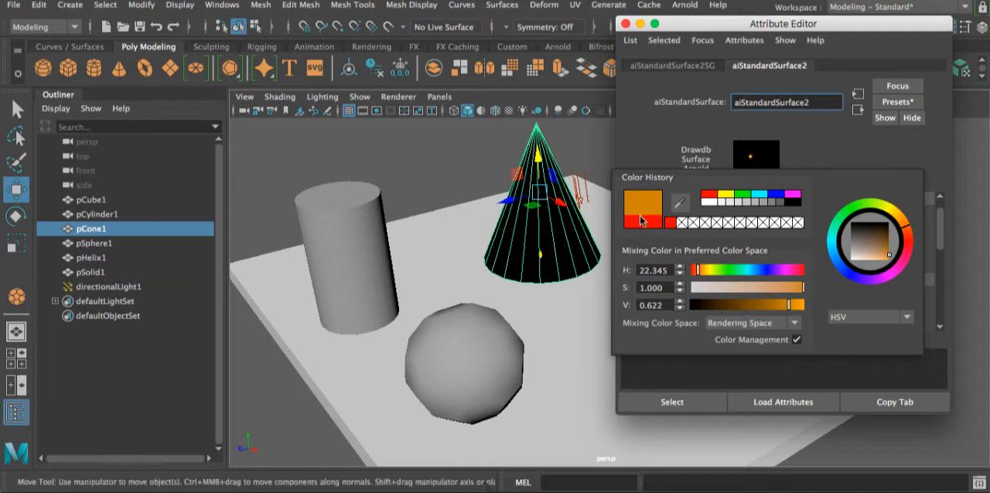
click(697, 270)
click(911, 241)
mouse_move(911, 241)
mouse_down()
mouse_move(914, 226)
mouse_move(913, 237)
mouse_up()
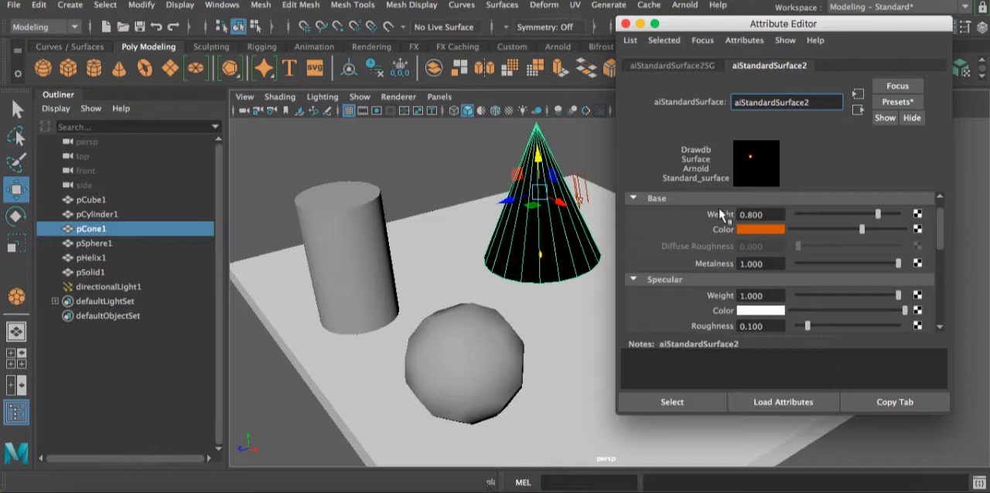
- Raise the cone material's base weight to 1, map a Checker texture to that weight, and return to the material's attributes
drag(878, 215, 918, 223)
click(918, 215)
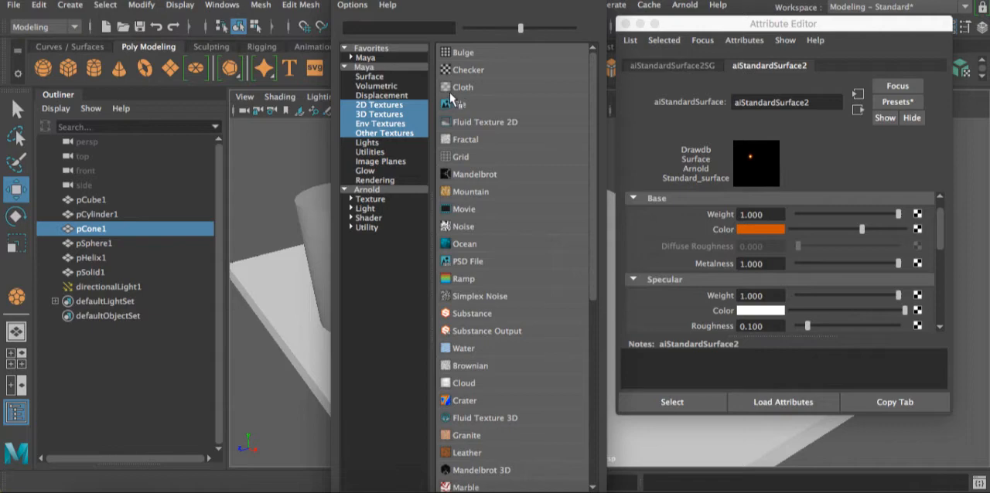
click(458, 71)
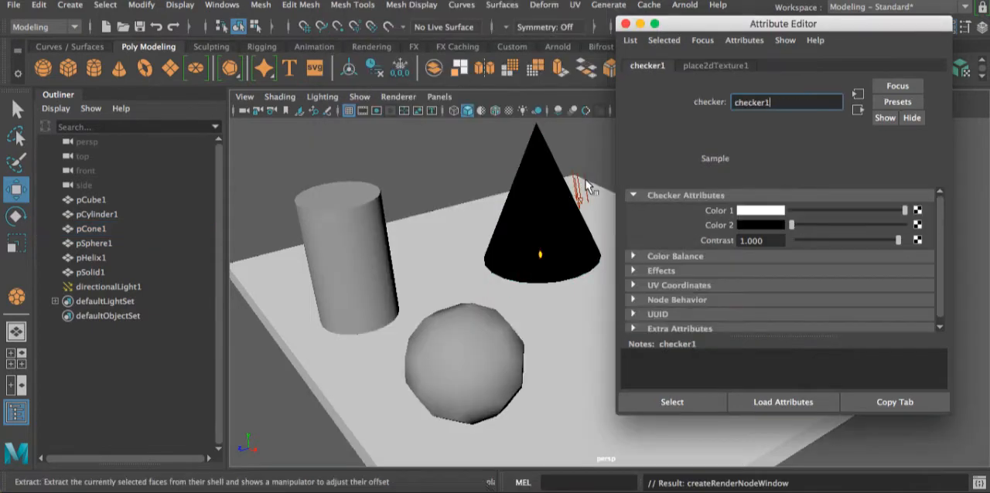
click(858, 110)
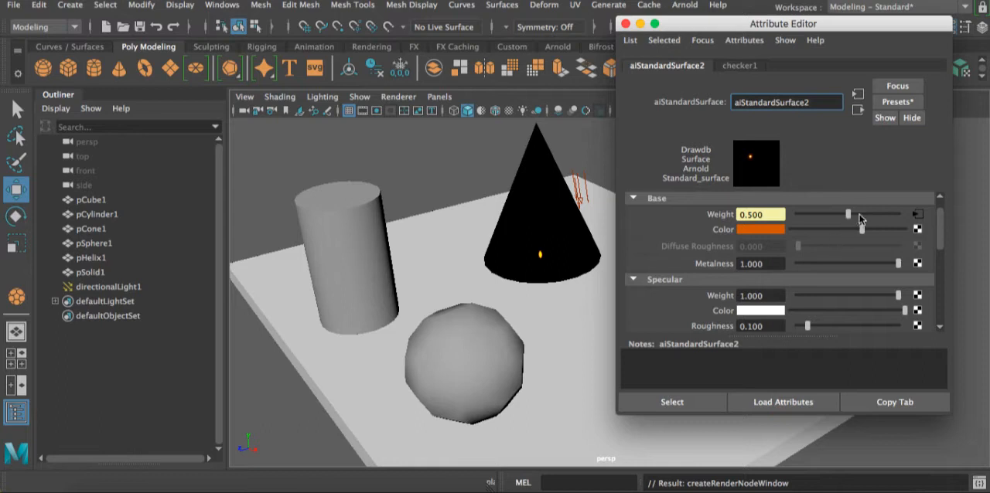
- Break the Checker connection on the cone material's base weight, and set the weight to about 0.993 and base metalness to about 0.82
drag(884, 216, 885, 216)
right_click(724, 219)
click(752, 249)
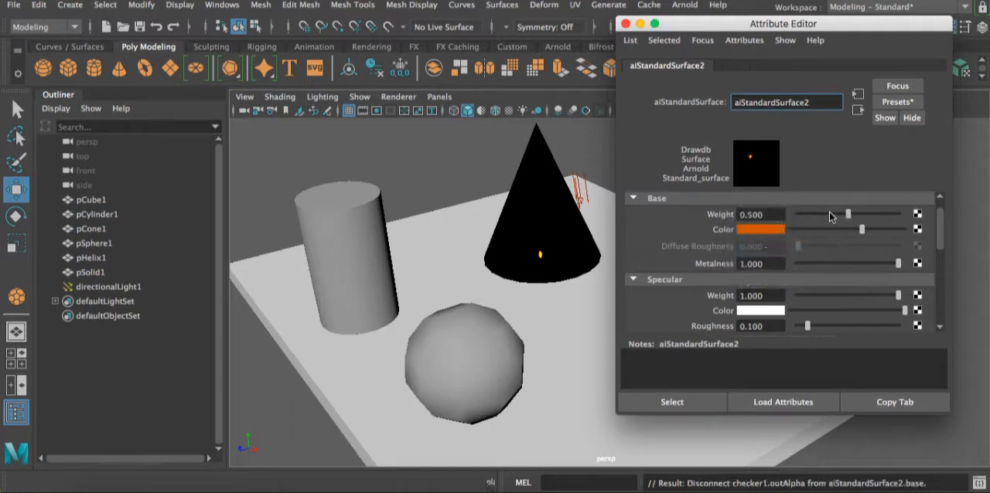
drag(850, 217, 895, 222)
drag(898, 264, 880, 263)
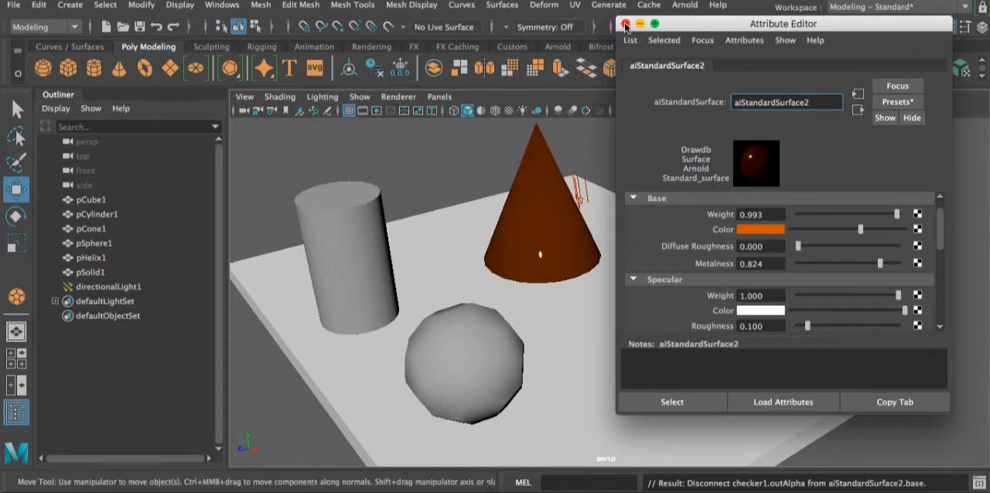
- Render the scene with Arnold to examine the cone's material, and close the render window
click(626, 26)
click(679, 26)
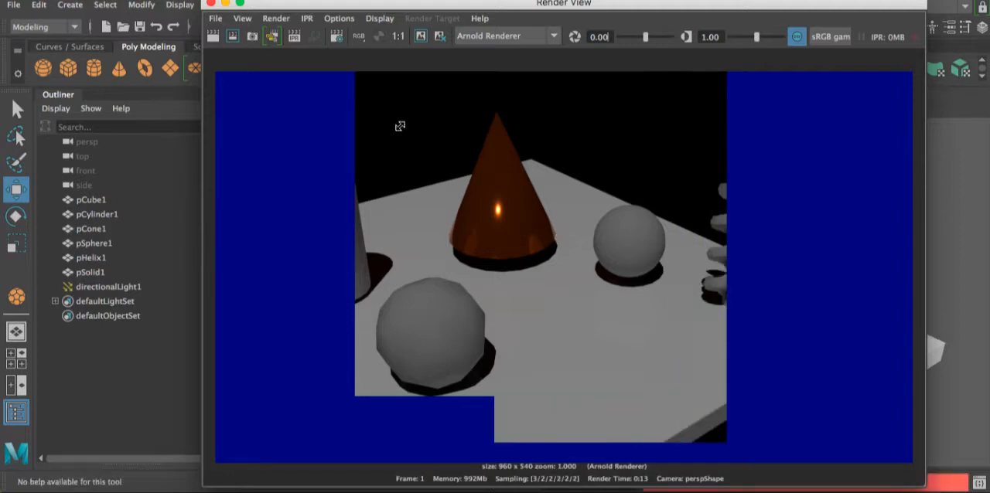
click(211, 4)
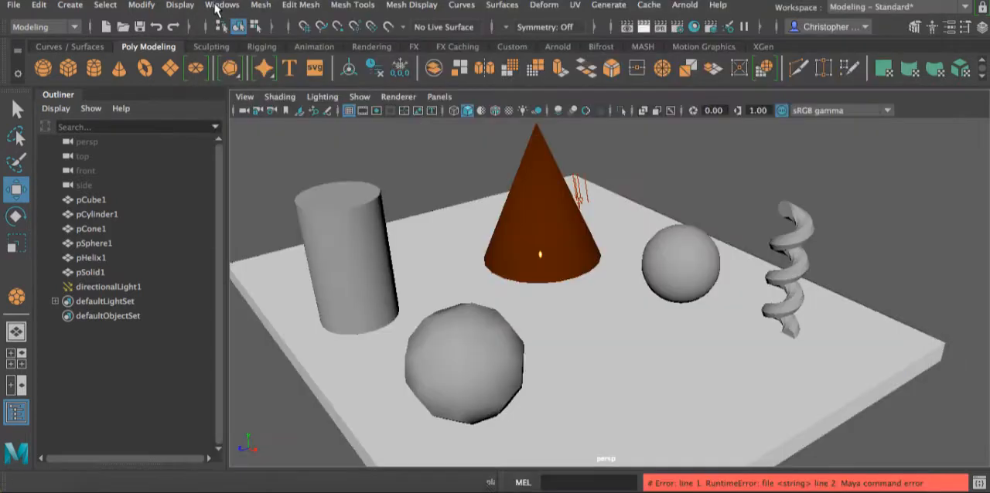
- Set the cone material's base metalness to 0 and render the scene again
click(551, 179)
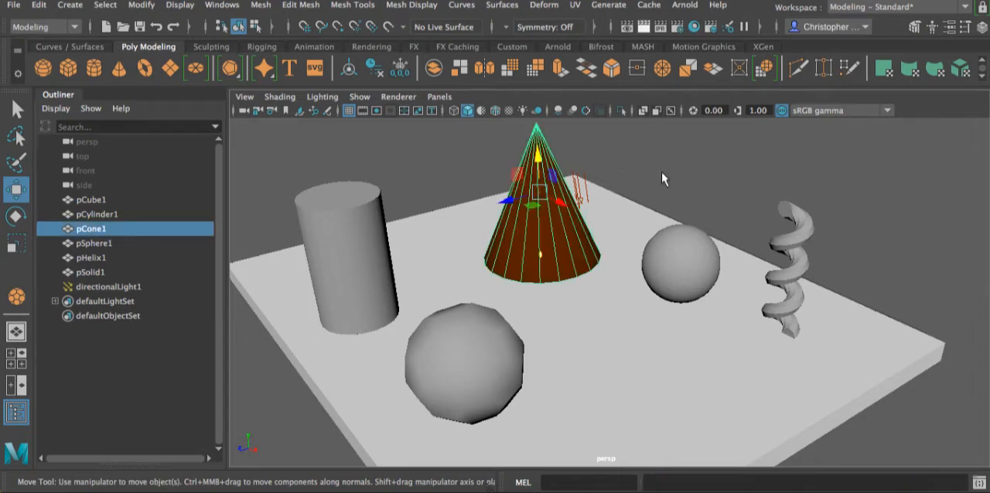
click(950, 27)
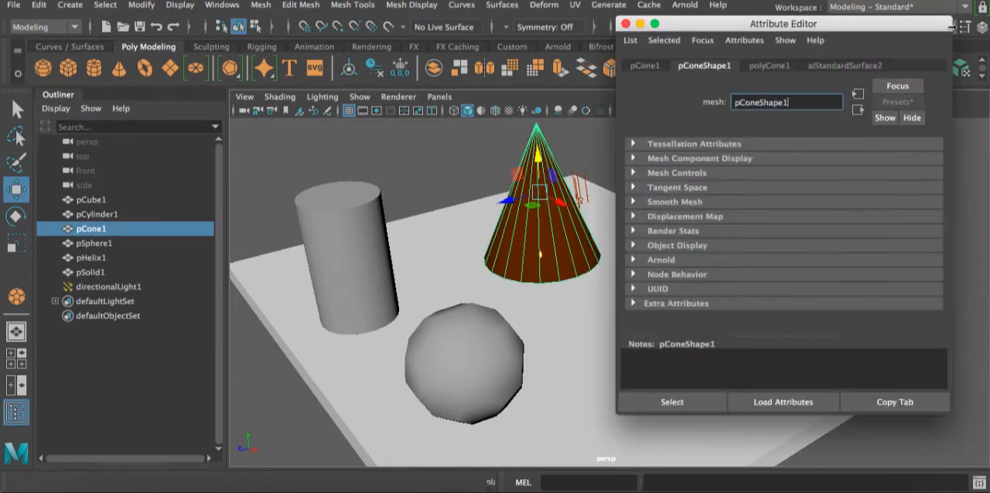
click(848, 66)
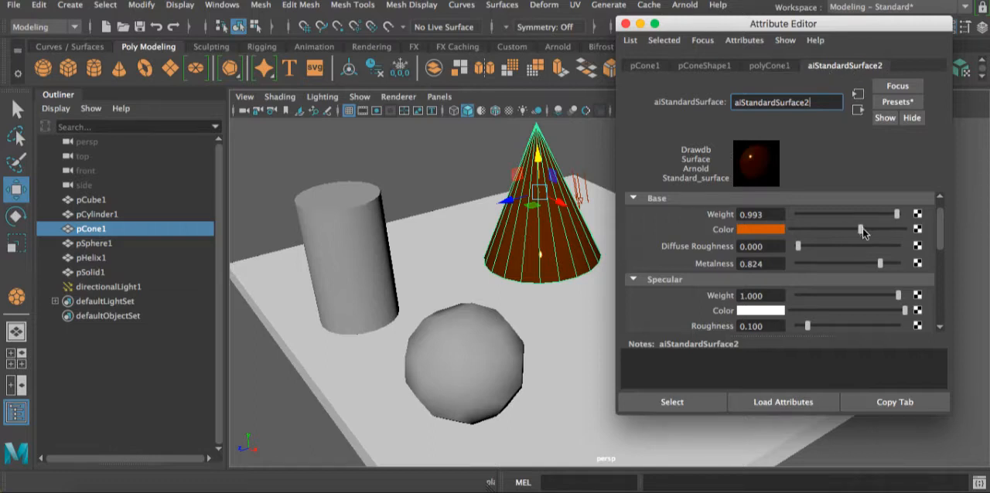
drag(861, 263, 786, 265)
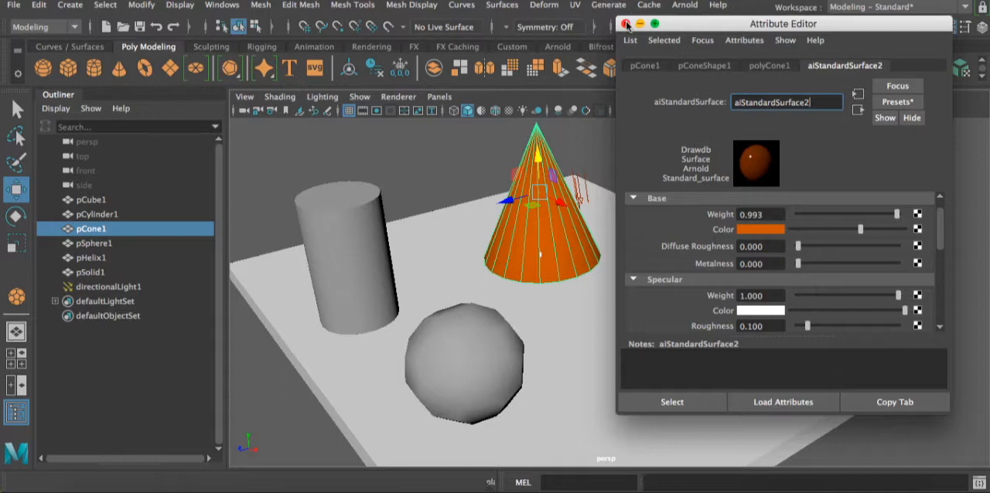
drag(697, 21, 711, 69)
click(660, 26)
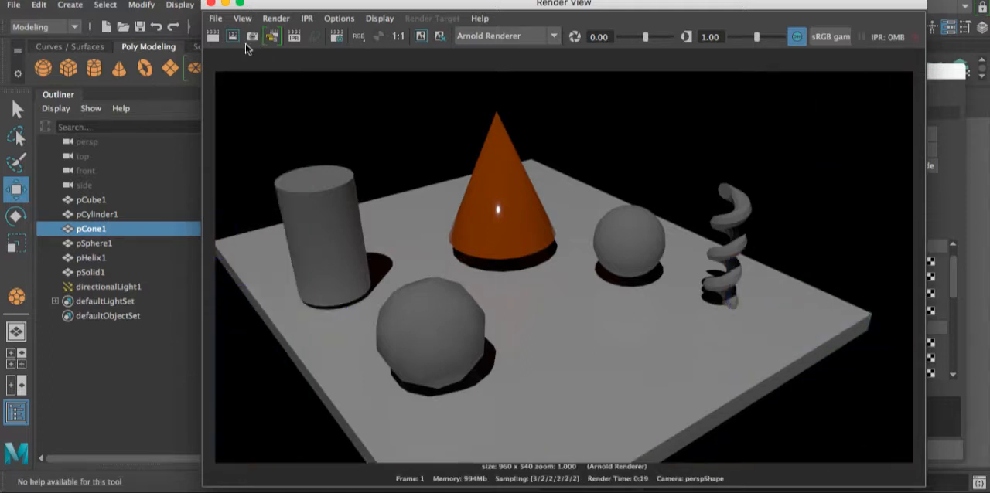
- Place the render beside the cone material's attributes and set its base metalness to 1
drag(610, 9, 450, 9)
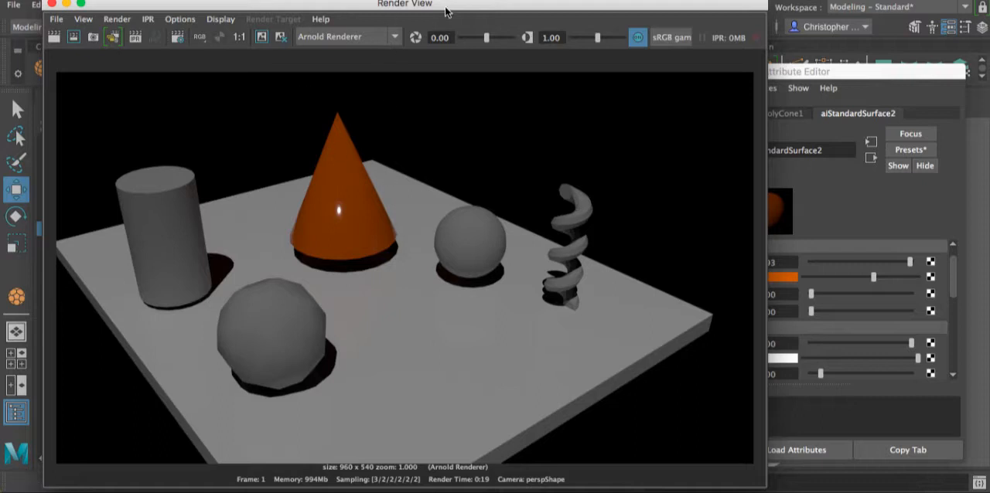
drag(445, 11, 293, 29)
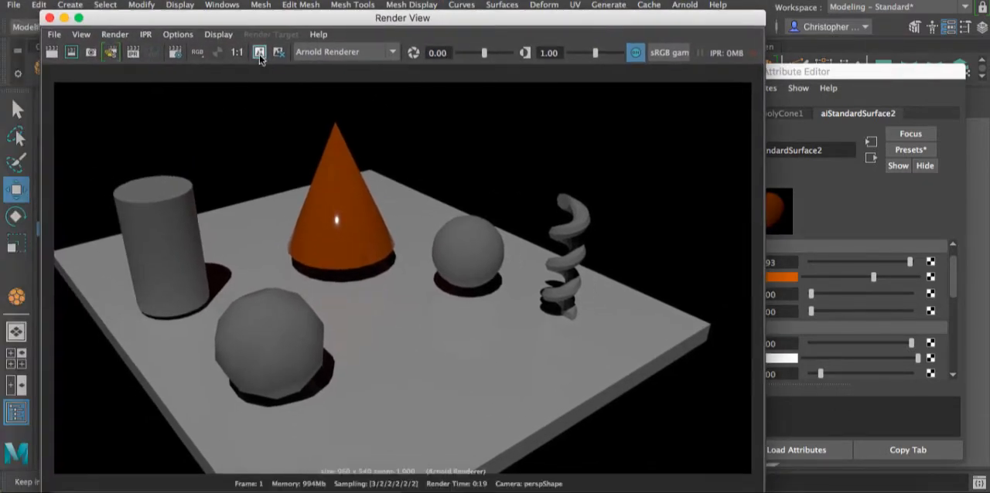
drag(469, 21, 307, 18)
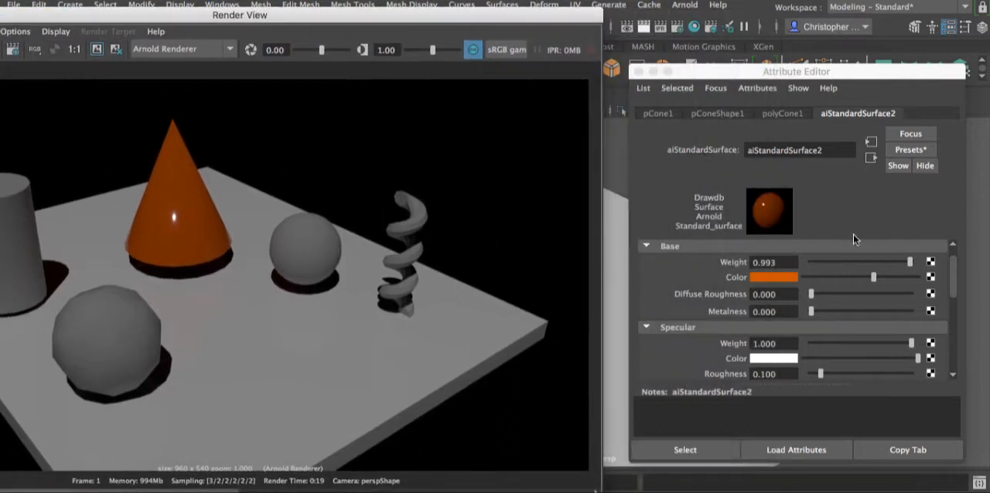
click(813, 313)
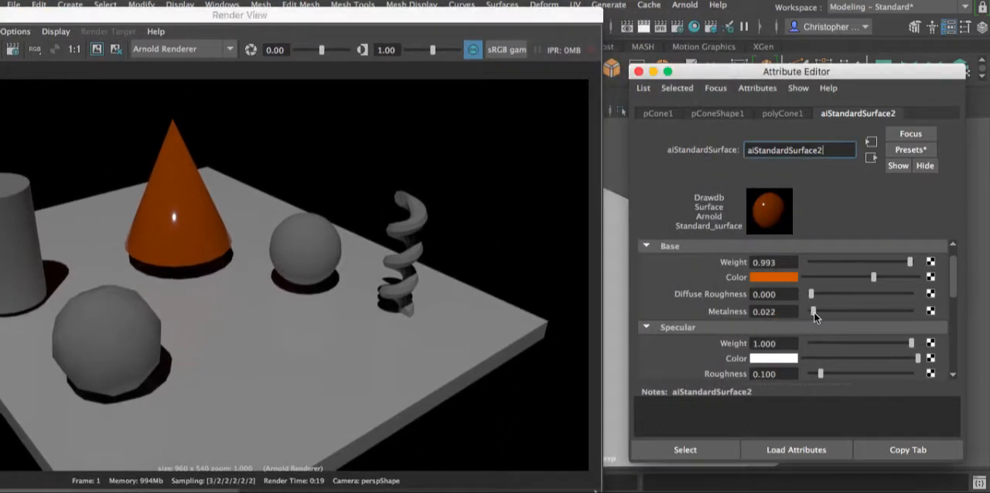
drag(886, 318, 933, 320)
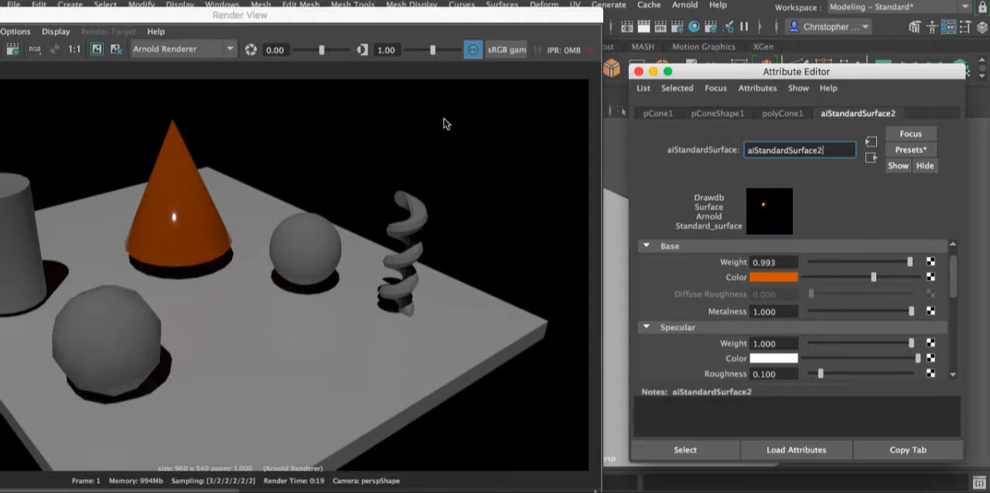
- Re-render only a rectangular region enclosing the cone in the render window
drag(317, 31, 717, 15)
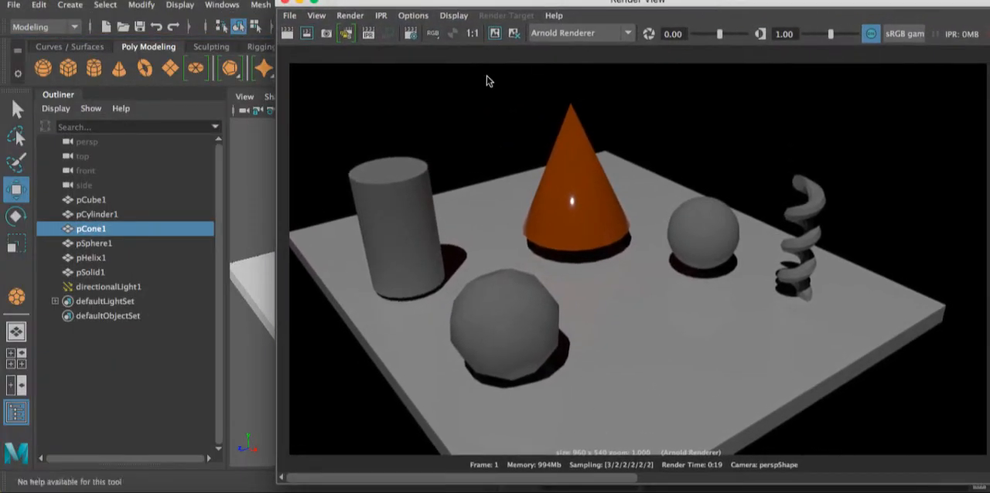
click(309, 34)
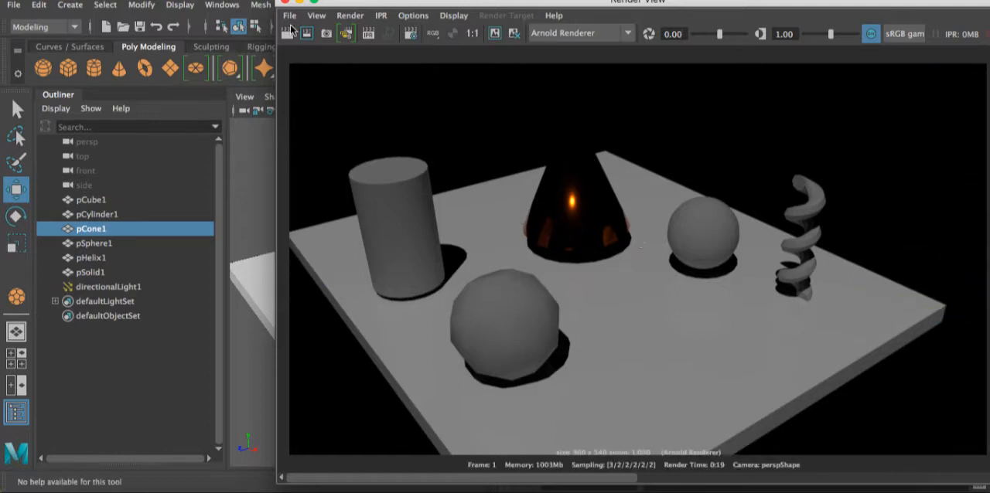
drag(487, 70, 655, 266)
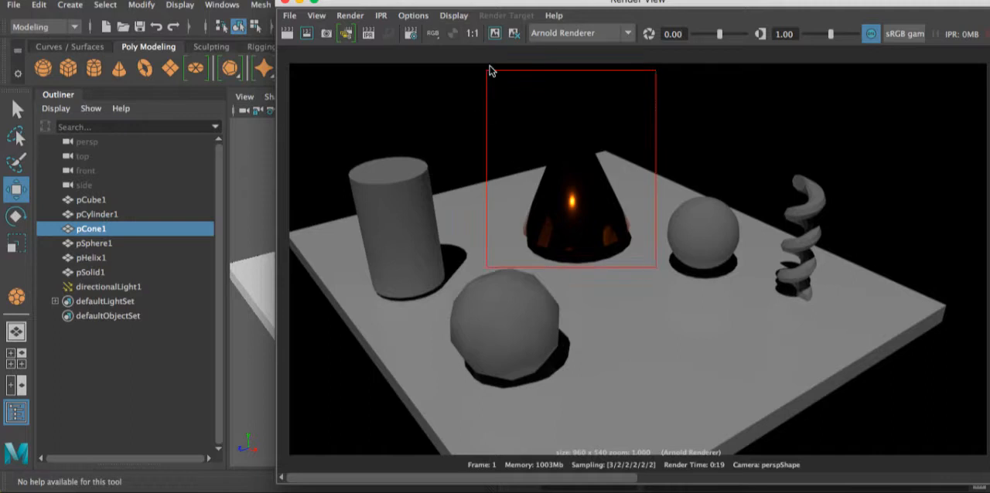
- Set the cone material's base metalness to about 0.52, re-render the region around the cone, and put the render window away
drag(626, 5, 296, 1)
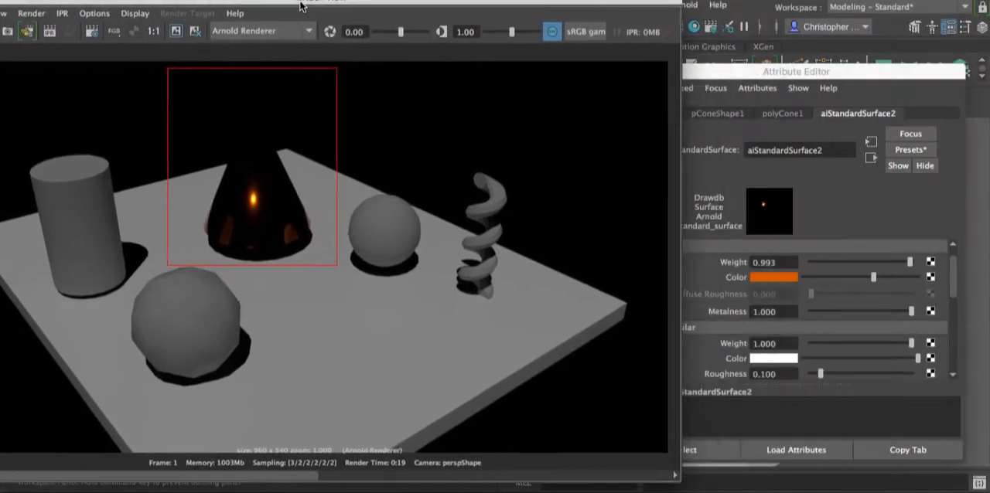
click(909, 311)
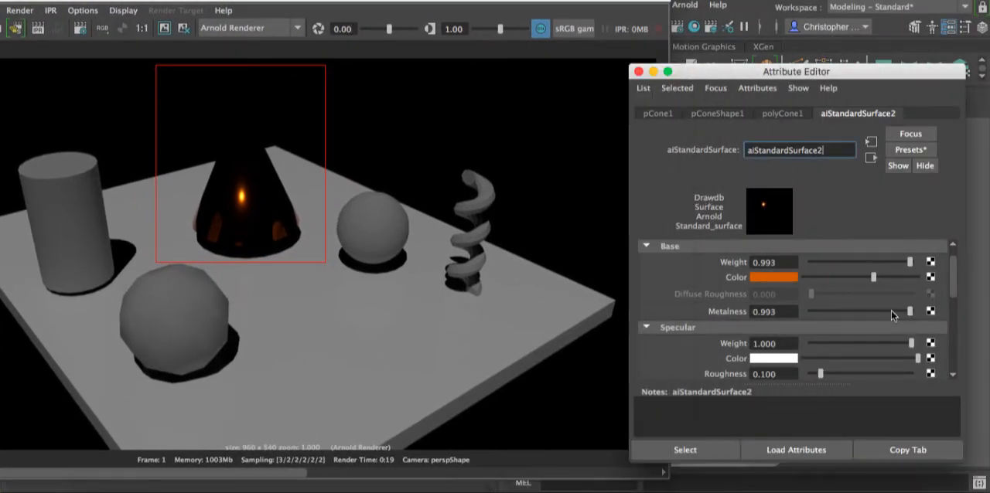
click(865, 311)
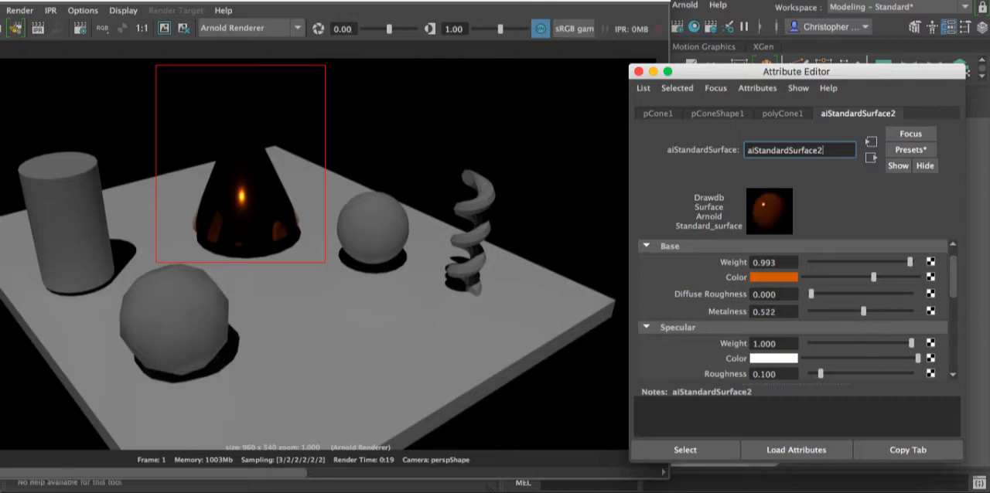
drag(413, 1, 531, 6)
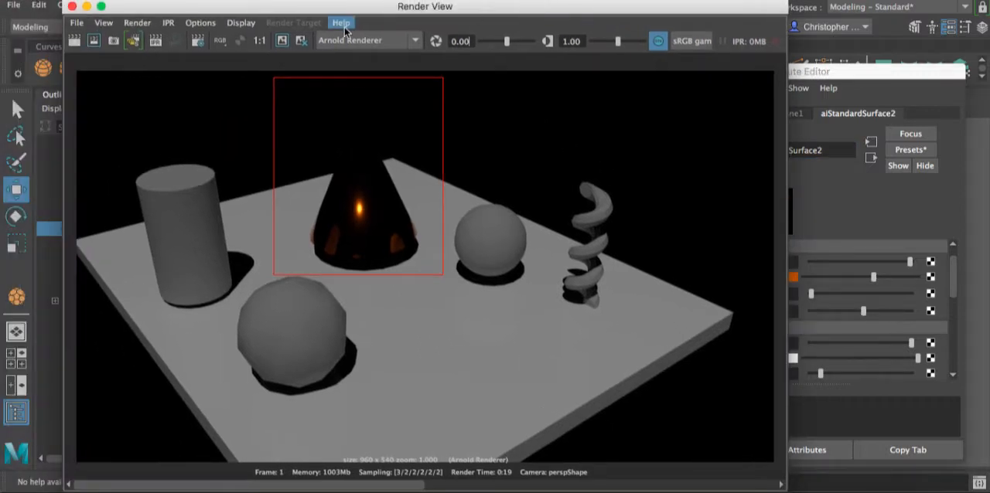
click(283, 42)
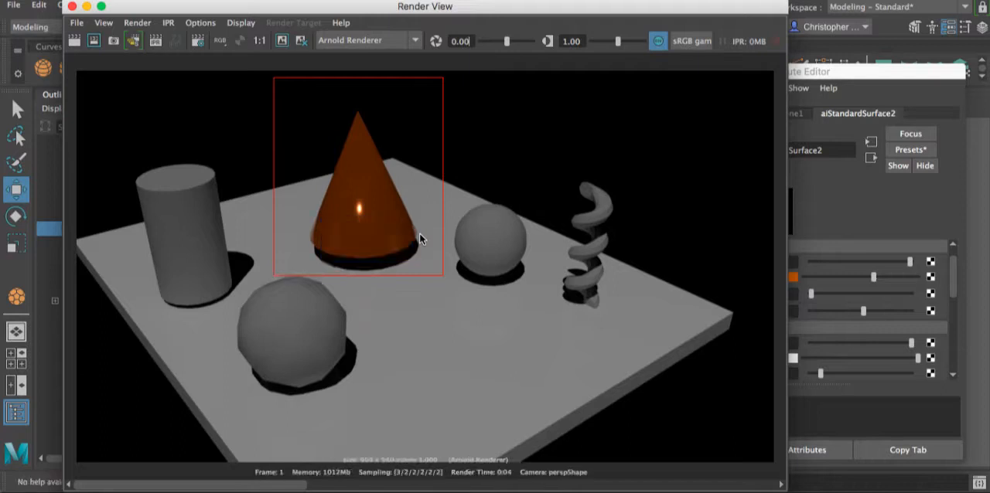
drag(352, 6, 431, 4)
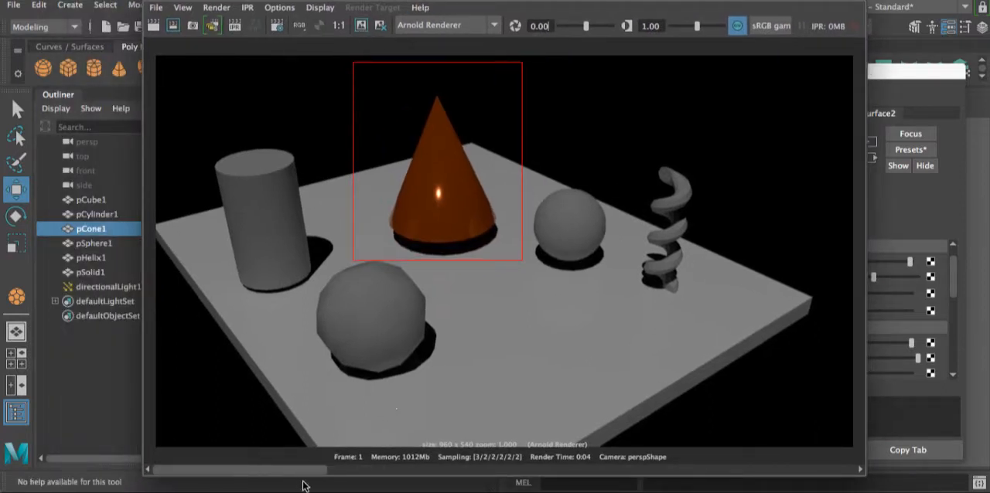
drag(312, 472, 431, 479)
drag(511, 476, 370, 462)
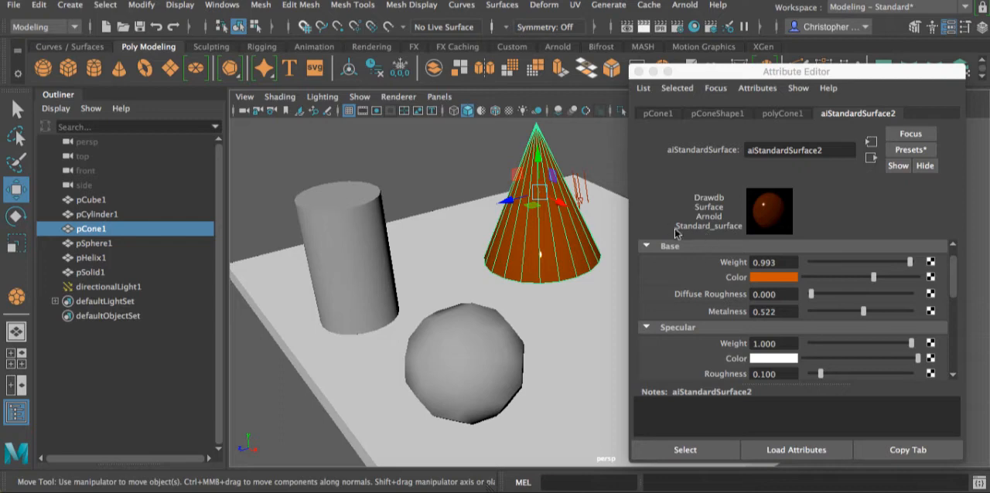
- Assign a new aiStandardSurface material to the cylinder
scroll(851, 326, down, 3)
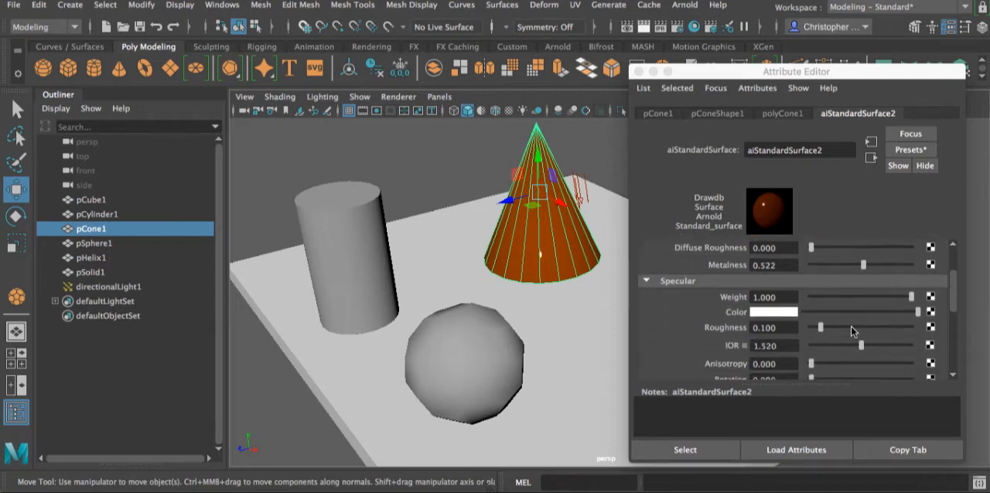
click(361, 229)
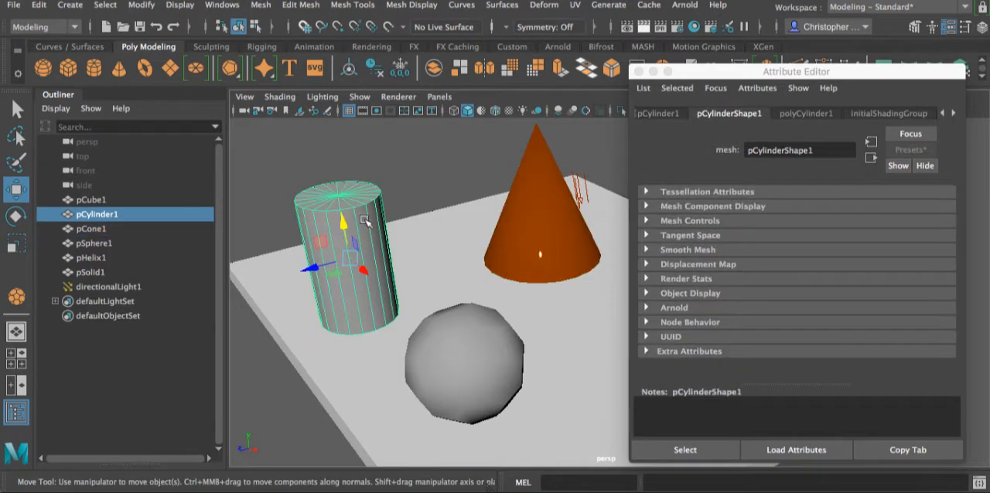
right_drag(366, 218, 379, 467)
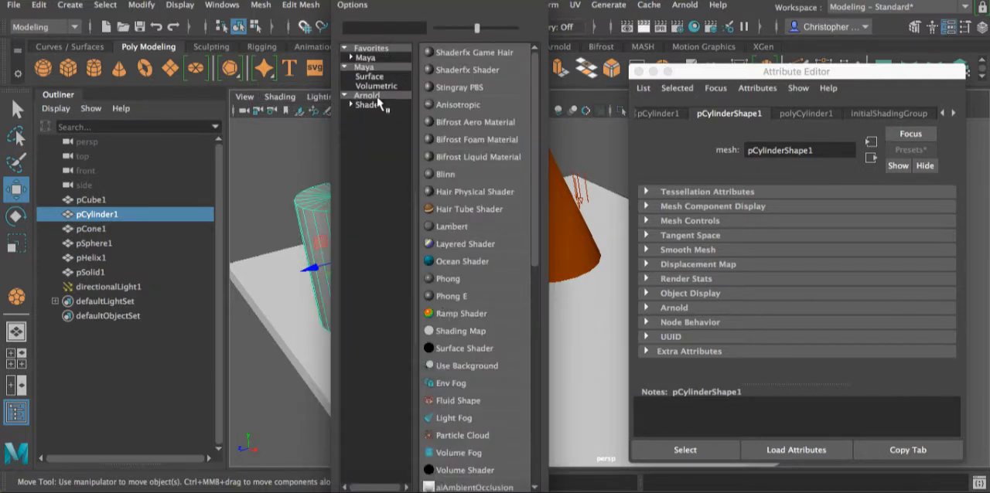
click(379, 105)
click(459, 156)
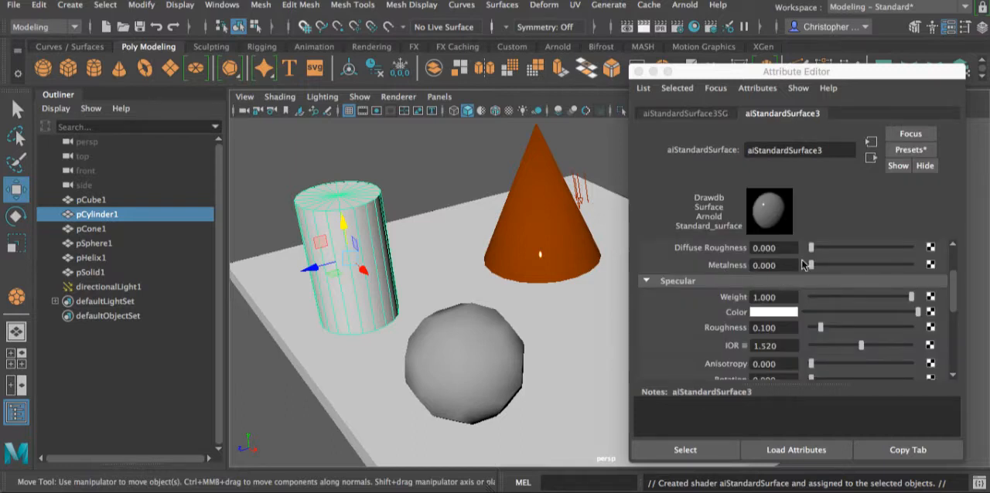
click(774, 312)
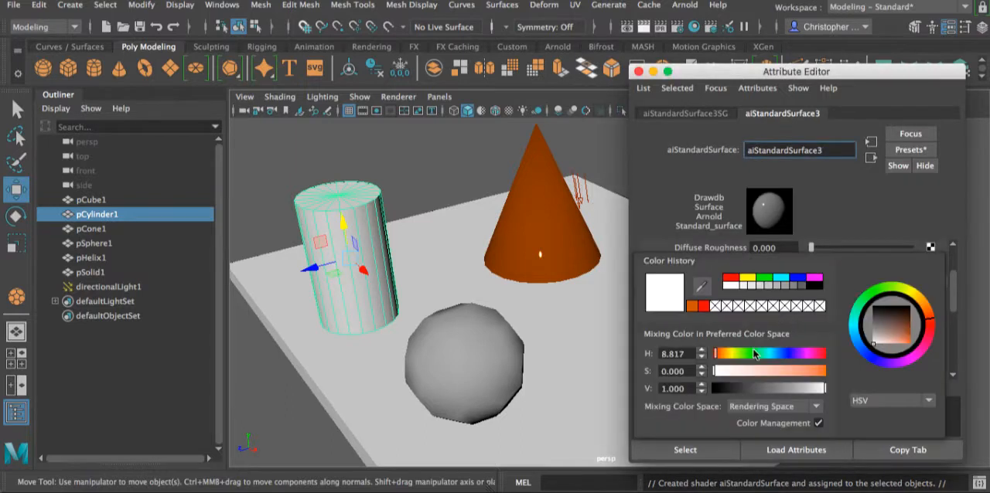
drag(754, 353, 841, 364)
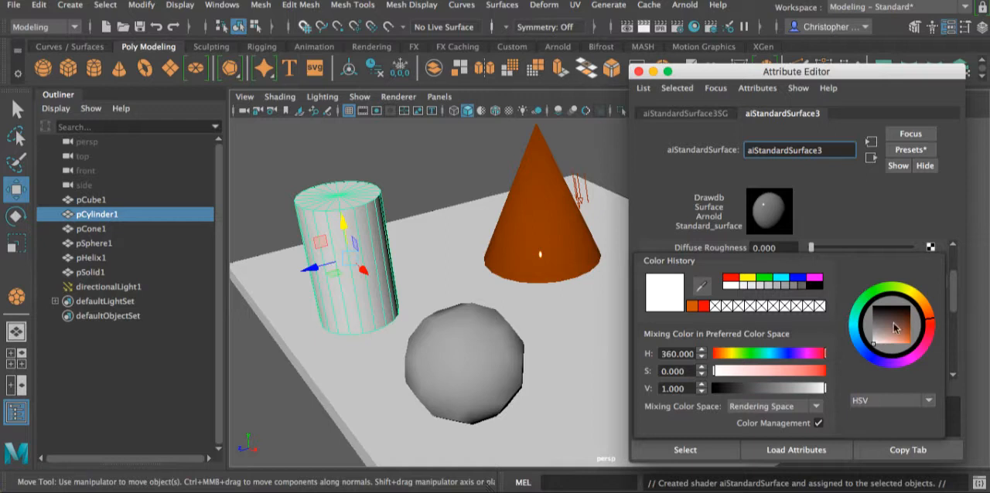
click(909, 302)
click(913, 343)
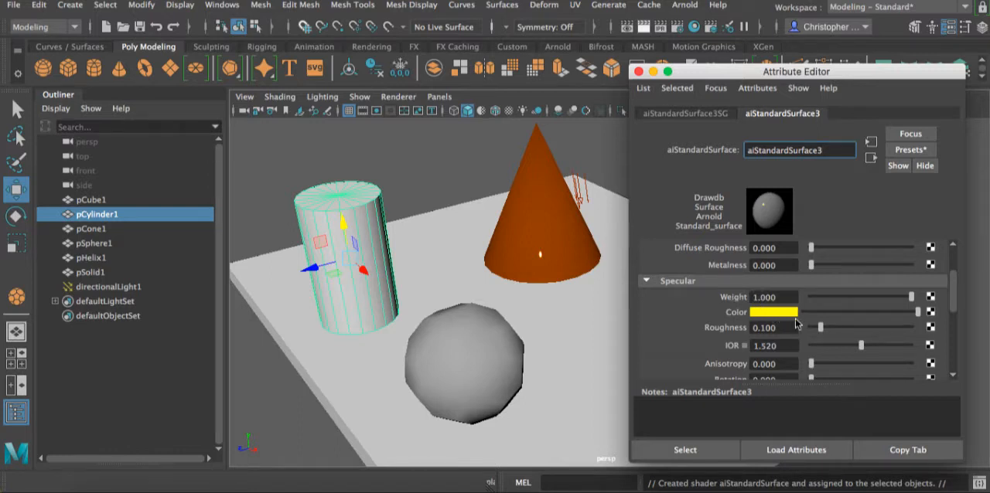
click(771, 312)
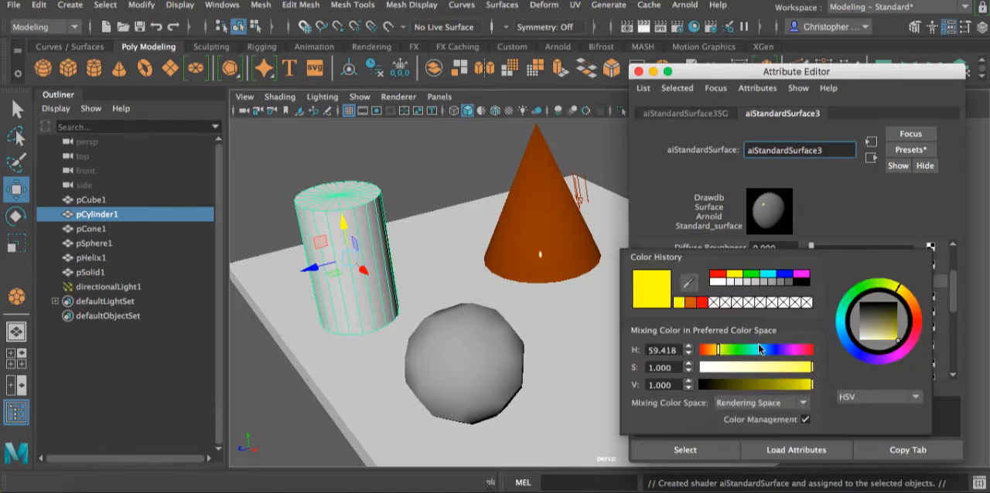
key(ctrl+z)
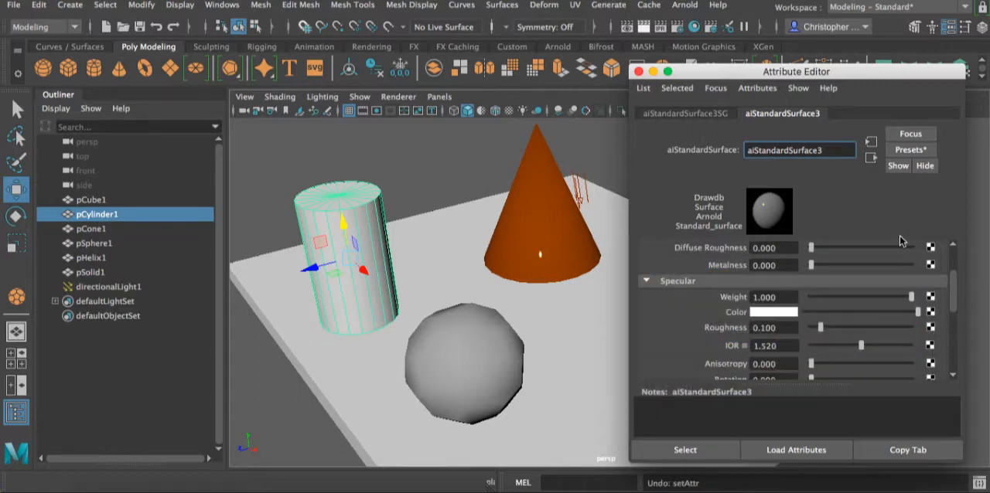
- Set the cylinder material's base color to a fully saturated yellow with hue 59.418, saturation 1 and value 1
scroll(816, 262, up, 4)
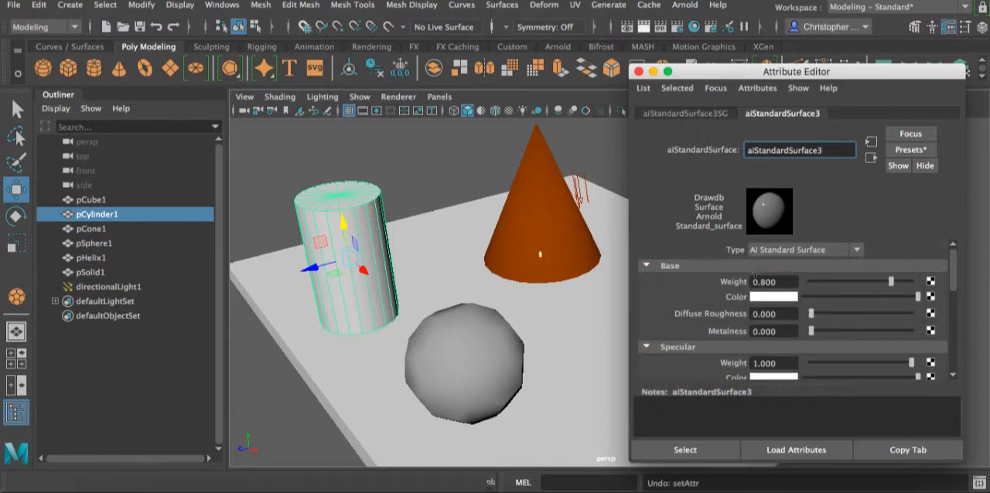
click(782, 297)
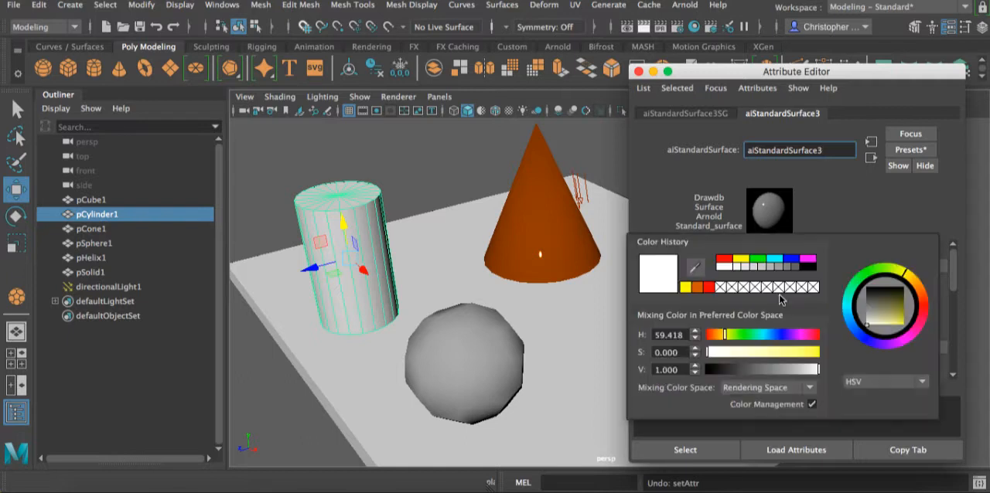
drag(781, 355, 859, 348)
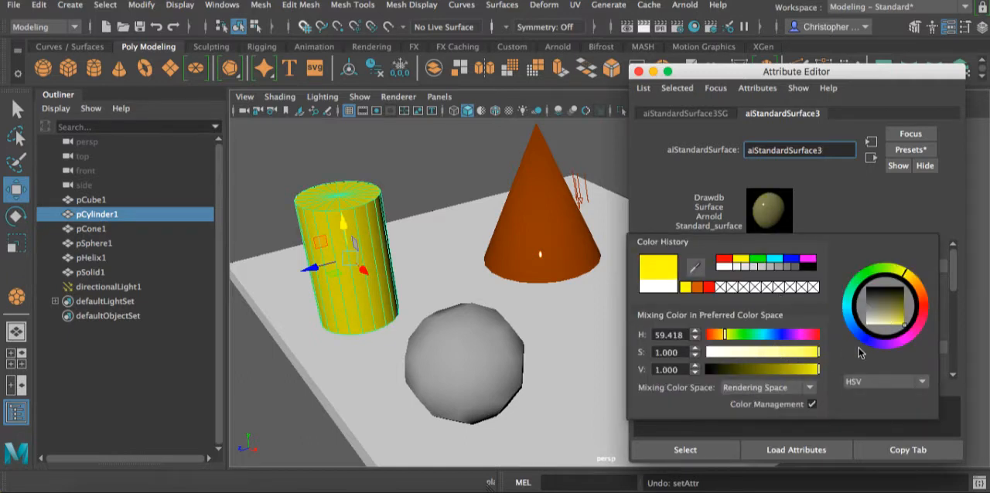
scroll(843, 282, down, 4)
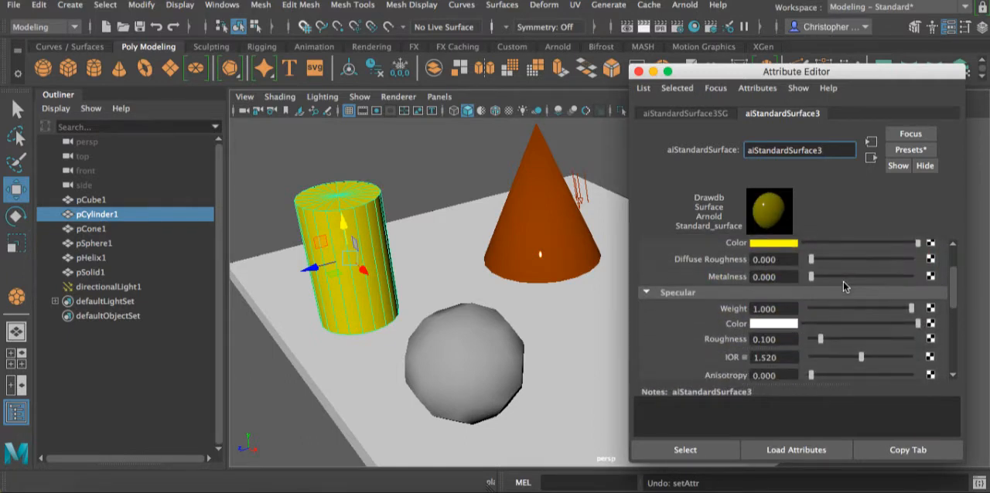
scroll(827, 274, up, 4)
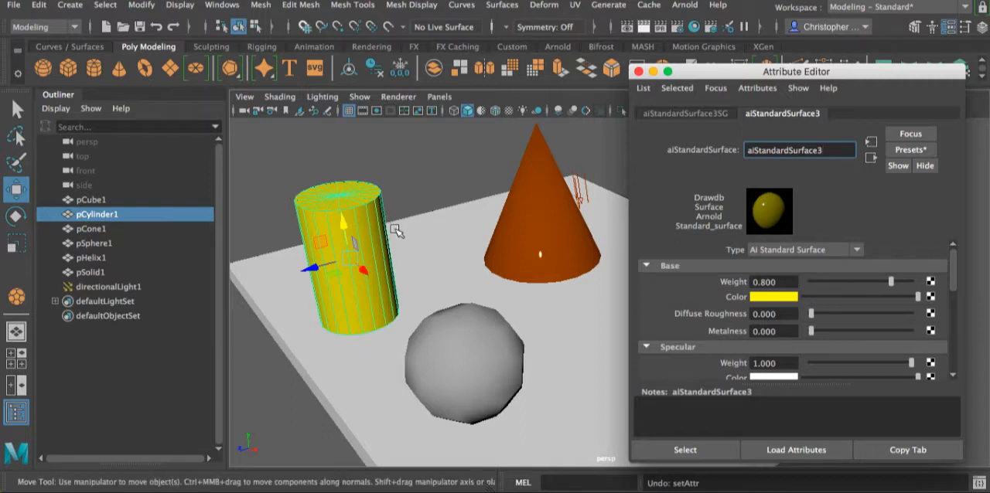
- Set the specular weight of the cylinder's material to 0
scroll(892, 338, down, 1)
scroll(892, 335, down, 4)
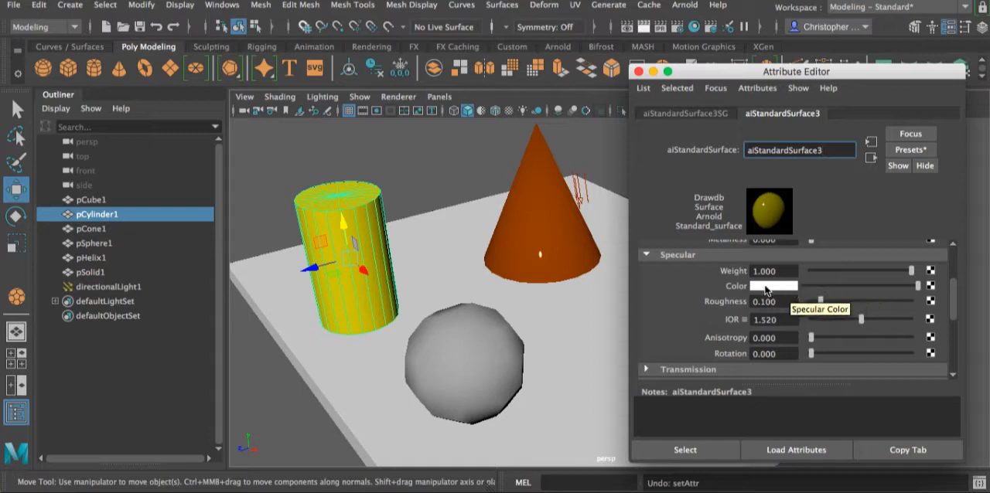
scroll(850, 288, up, 1)
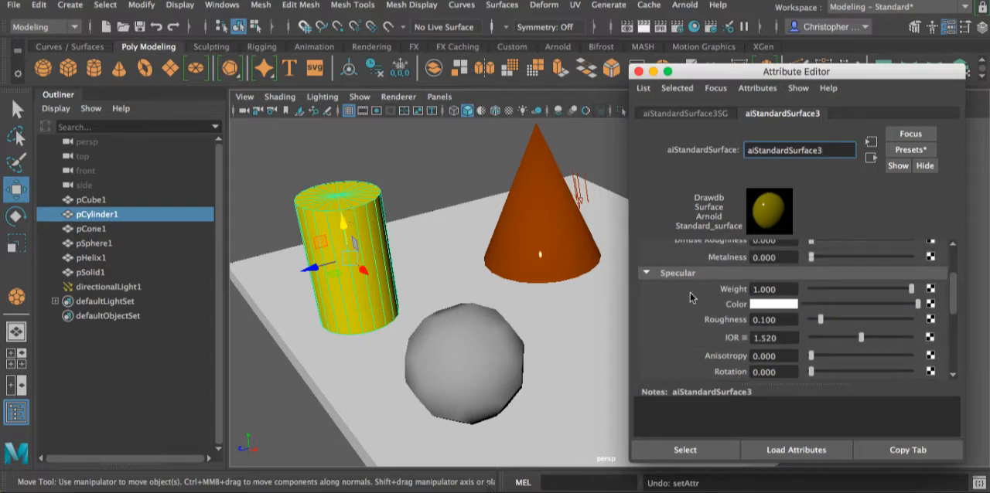
scroll(728, 292, up, 1)
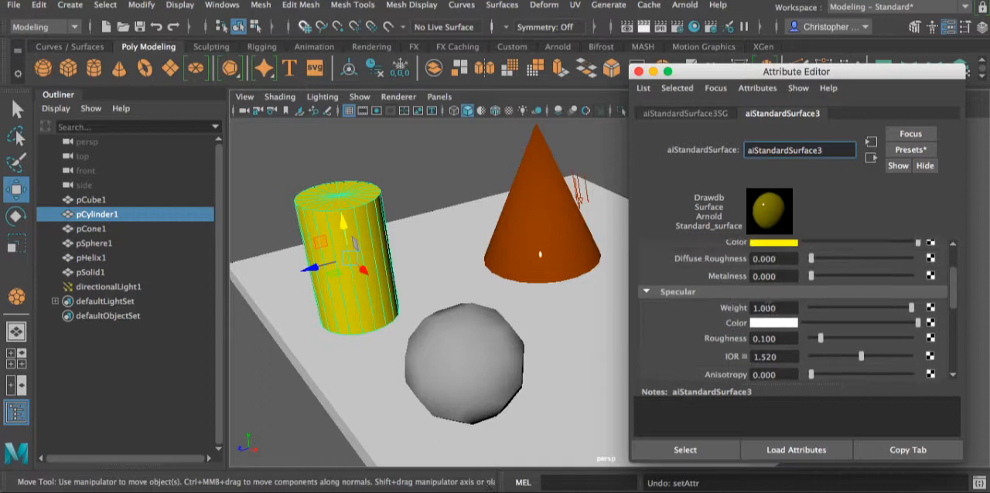
scroll(764, 301, down, 1)
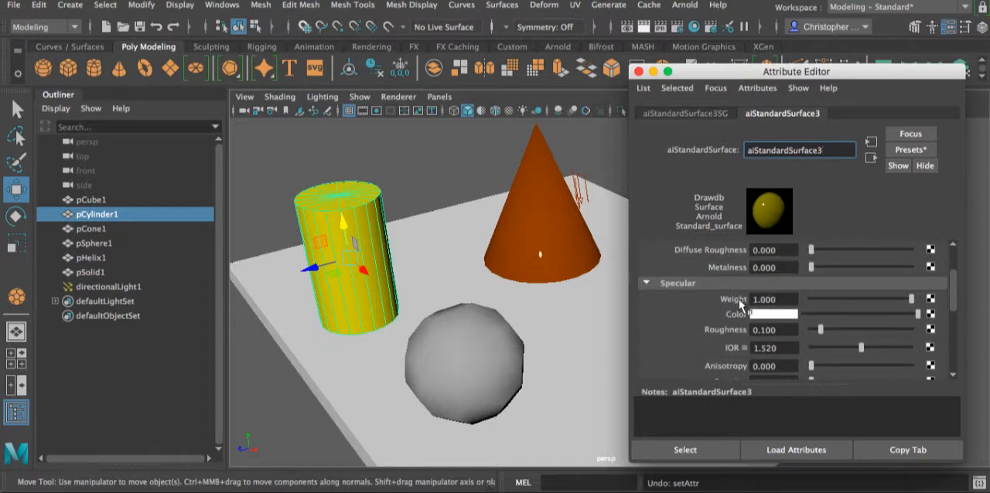
drag(910, 299, 749, 299)
- Set the base metalness of the cone's material to 0
click(538, 180)
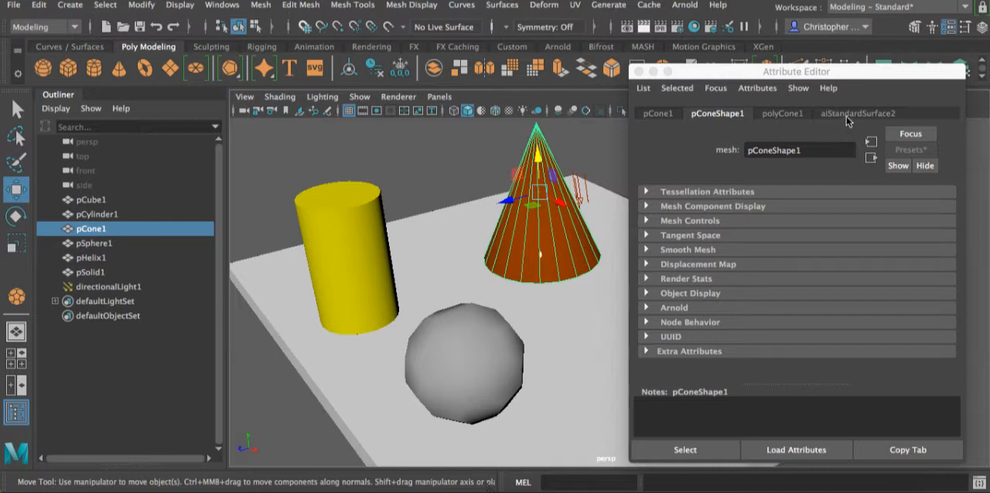
click(848, 116)
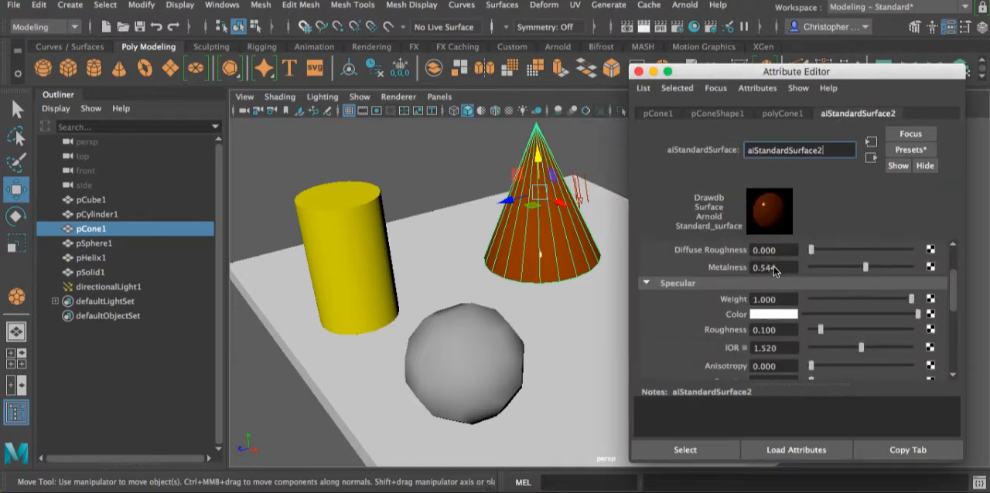
double_click(774, 268)
text(0)
key(Return)
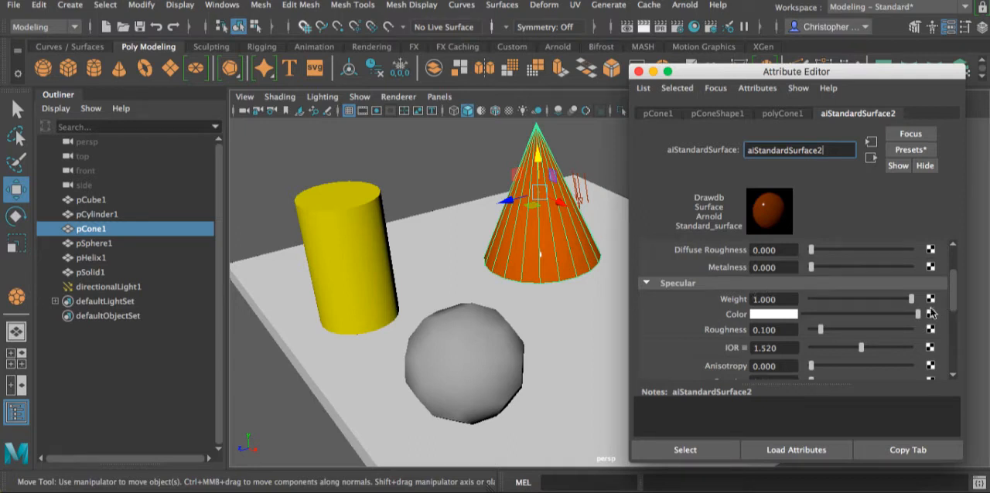
- Check the cylinder material's attributes, put them away, and render the whole scene
click(388, 238)
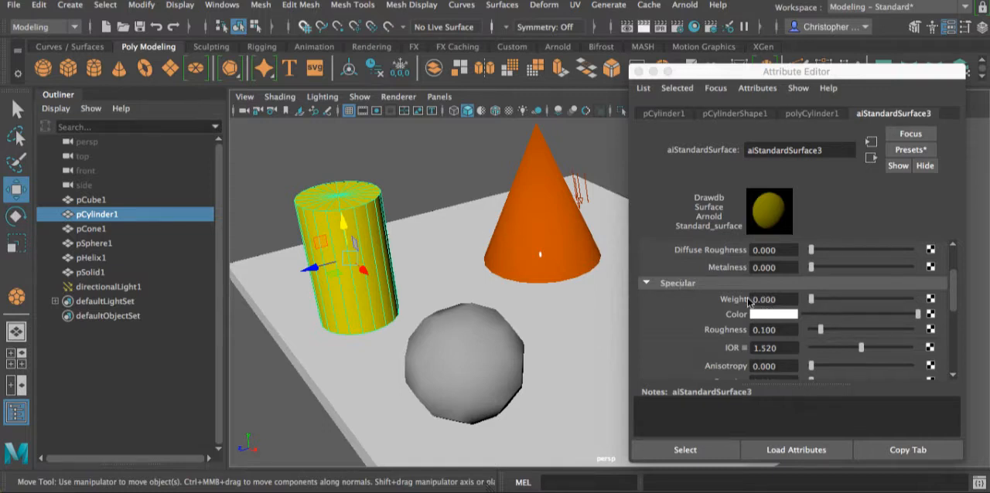
scroll(802, 251, up, 1)
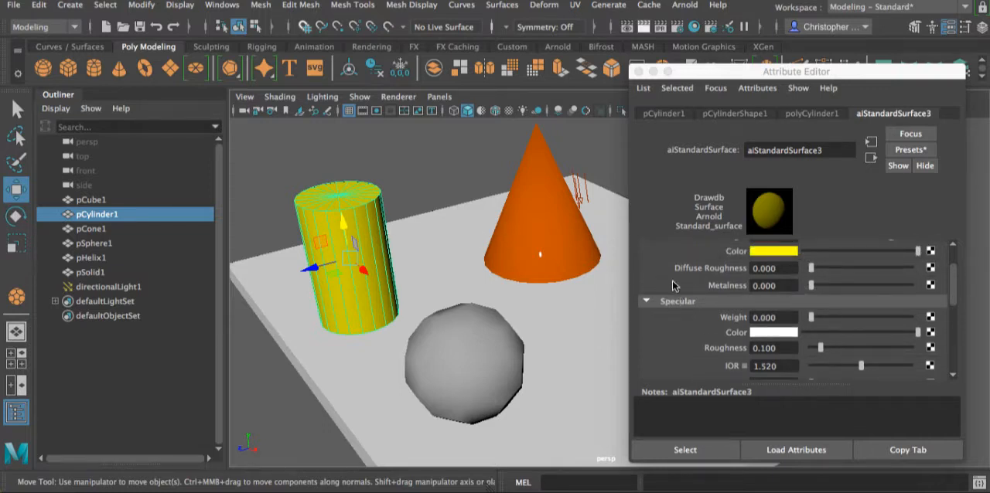
click(638, 71)
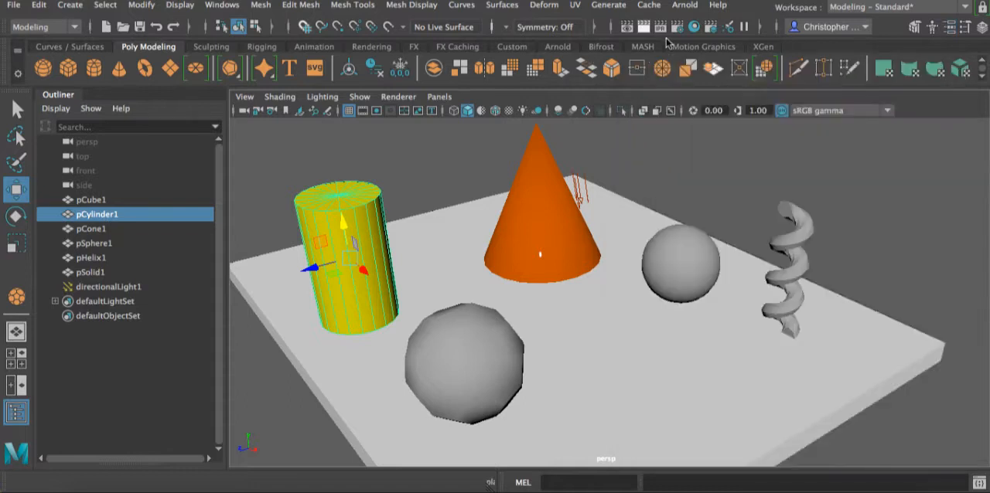
click(647, 28)
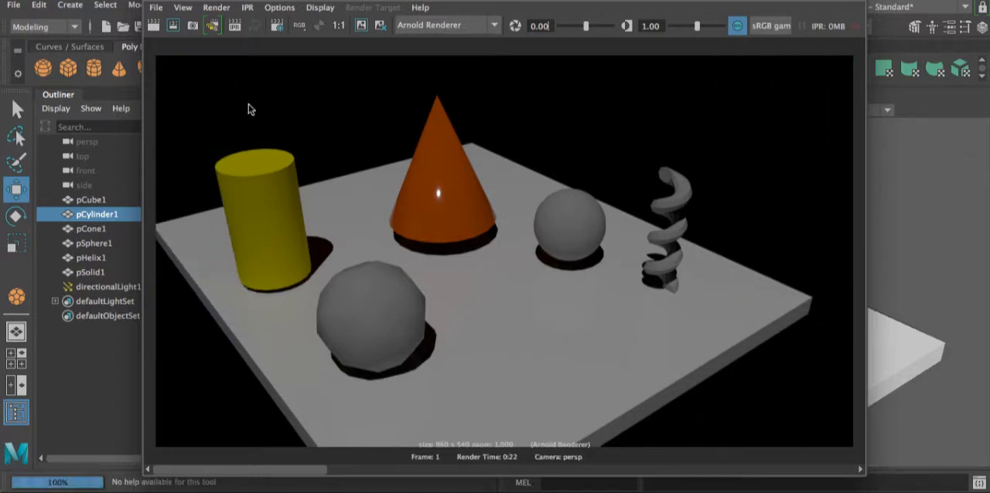
- Keep the finished full render for comparison and move the render window aside to uncover the cylinder
click(362, 25)
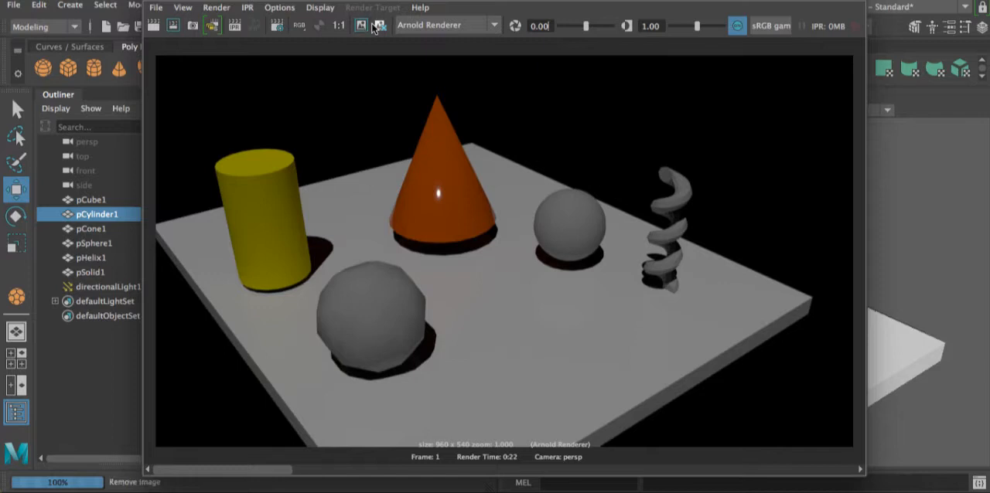
click(362, 25)
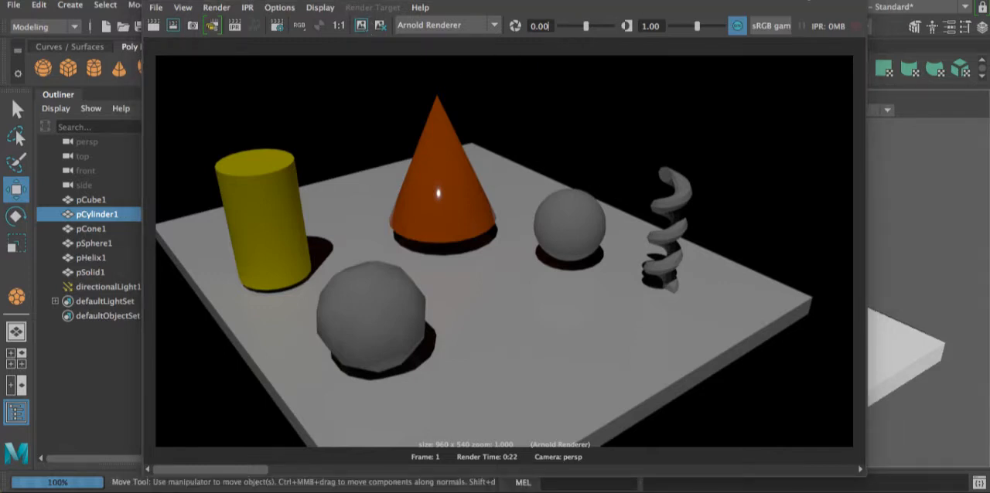
drag(797, 1, 610, 315)
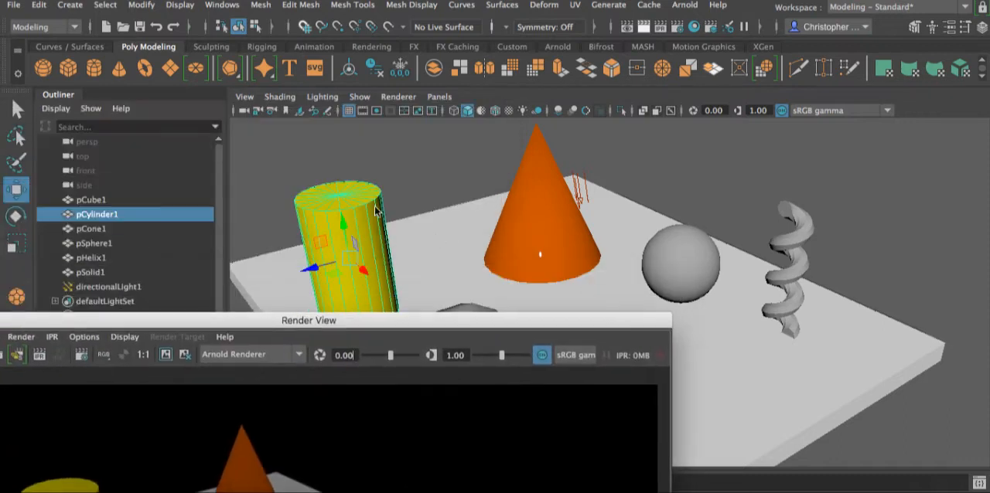
- Reopen the cylinder material's attributes and set its specular weight to 1
click(345, 196)
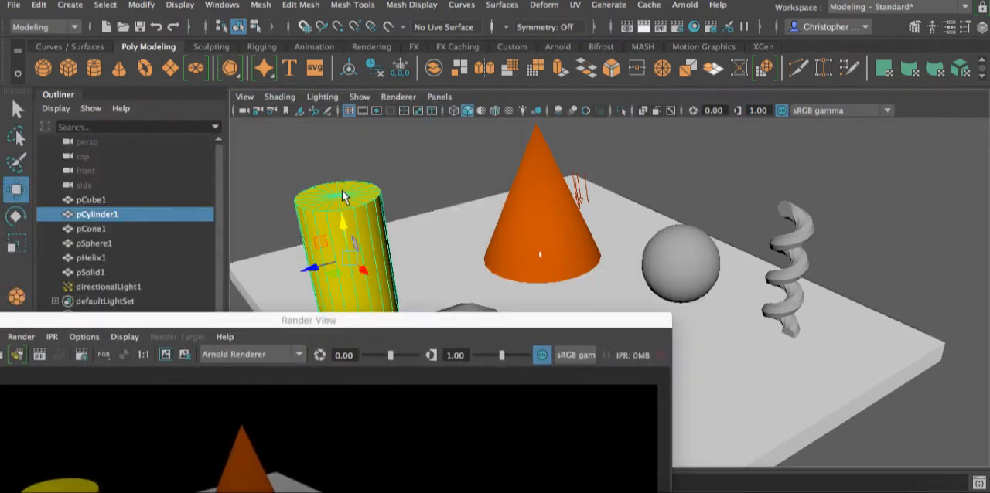
click(947, 29)
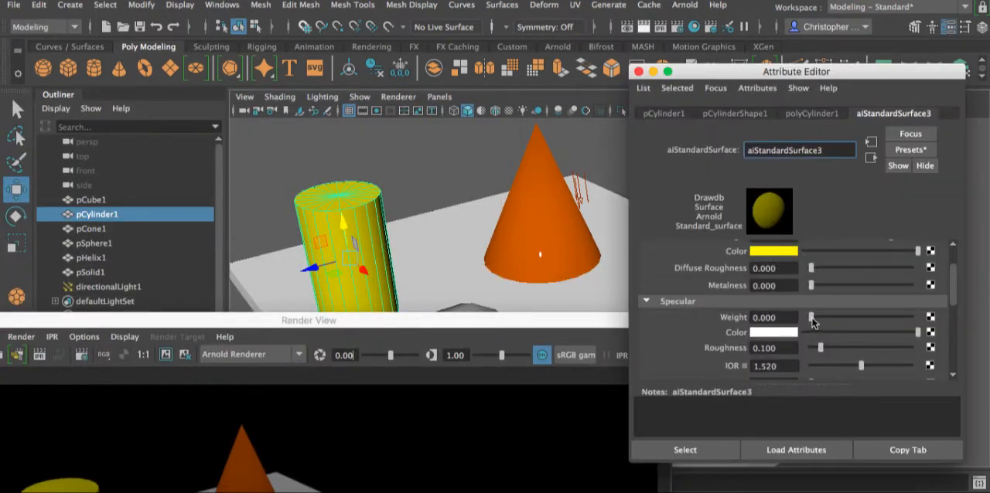
drag(878, 318, 930, 320)
- Re-render only a rectangular region enclosing the cylinder and compare it with the kept render
double_click(569, 320)
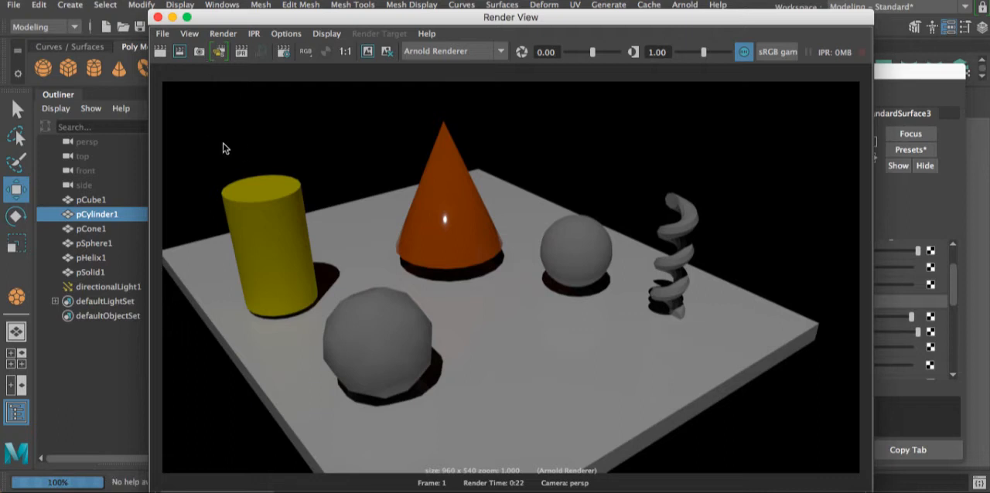
drag(204, 140, 323, 327)
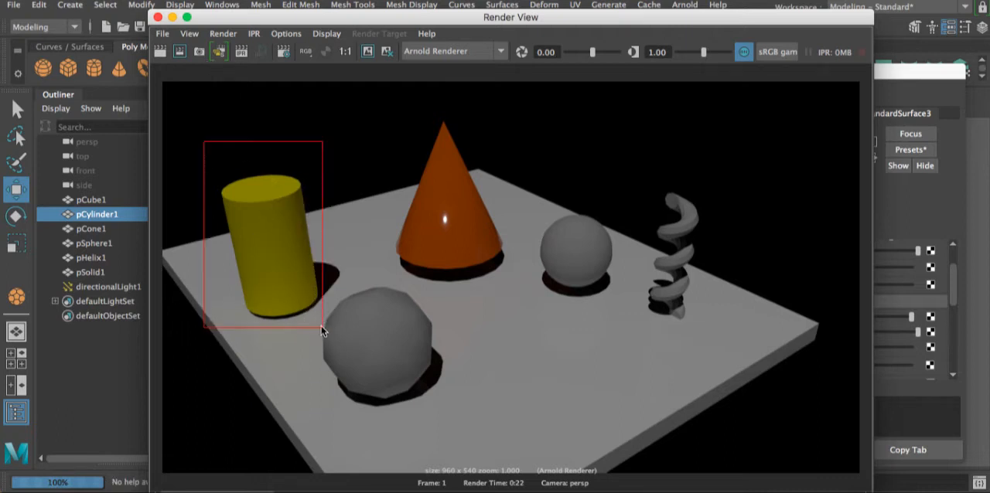
click(196, 55)
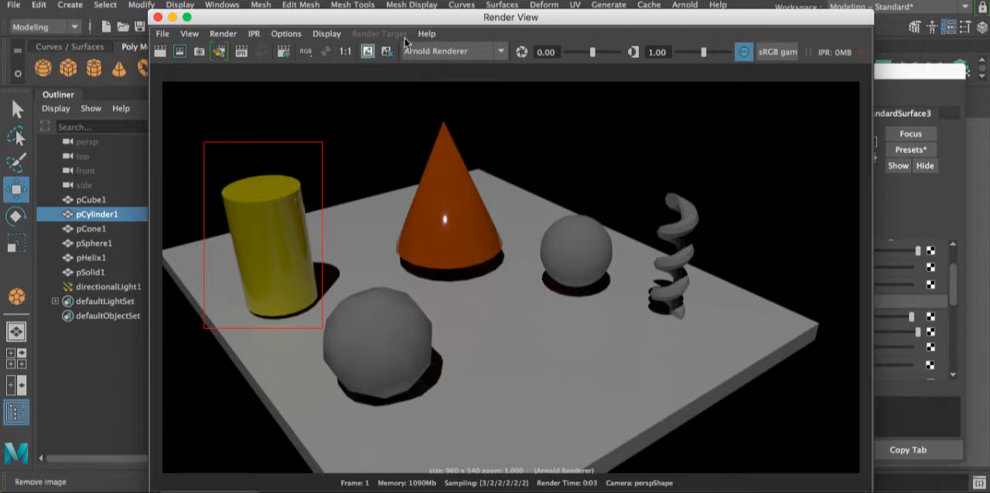
drag(403, 18, 399, 0)
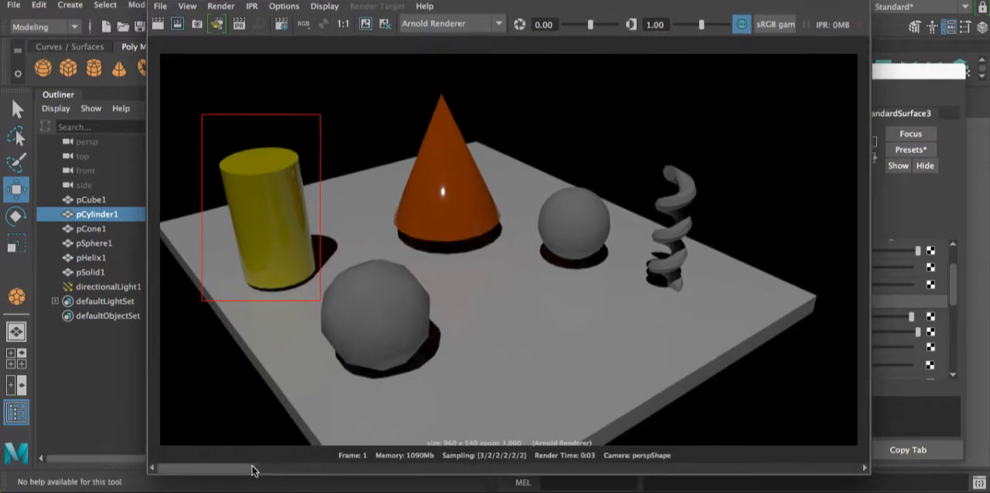
drag(255, 470, 371, 483)
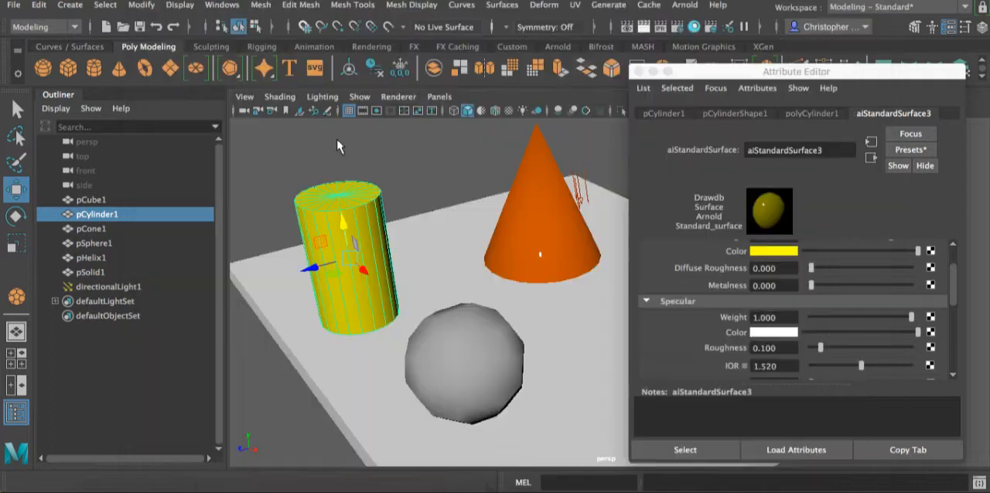
- Expand the Transmission section of the cylinder's material and examine its weight, color, depth and scatter settings
scroll(816, 267, down, 3)
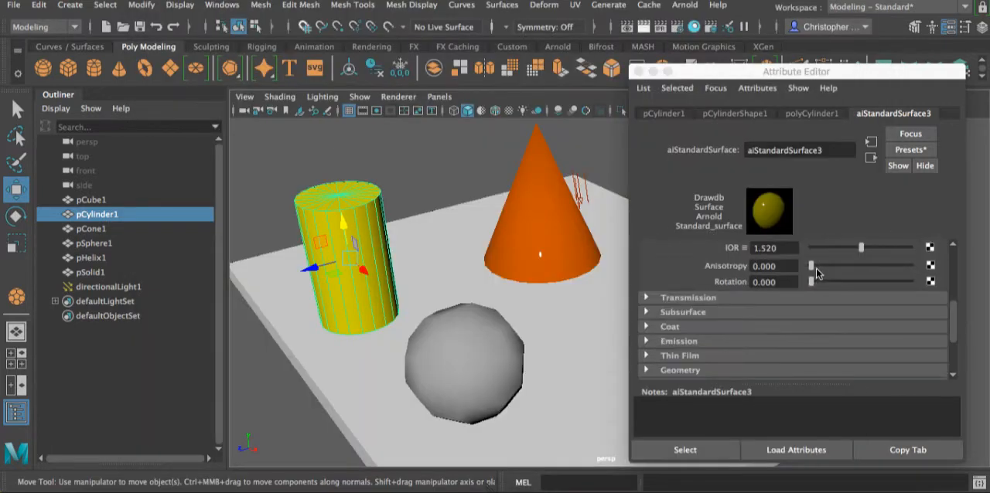
click(647, 298)
scroll(790, 279, down, 1)
scroll(790, 280, down, 1)
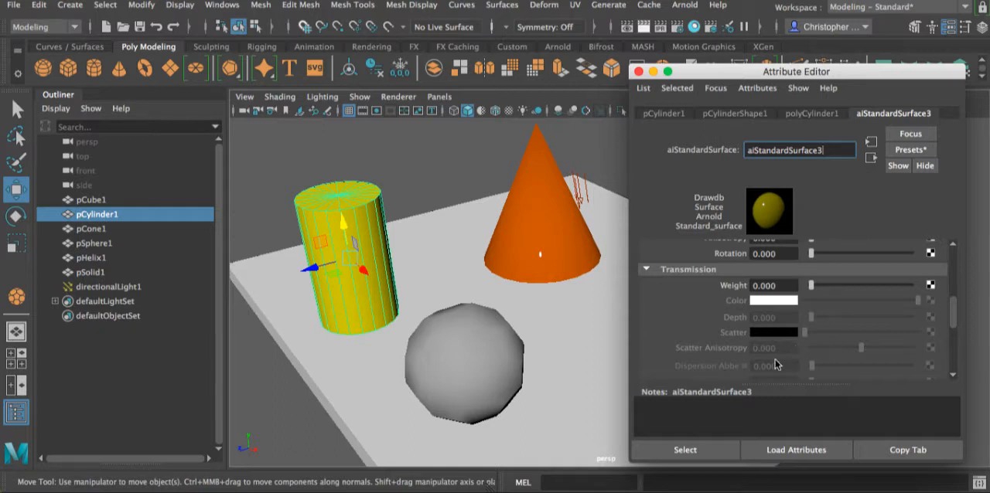
scroll(775, 359, down, 3)
scroll(810, 302, up, 1)
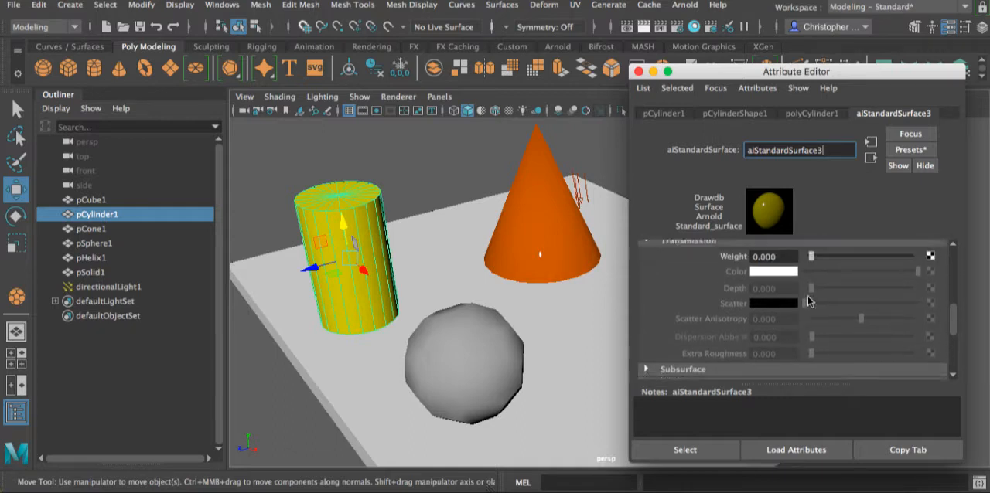
scroll(797, 319, down, 3)
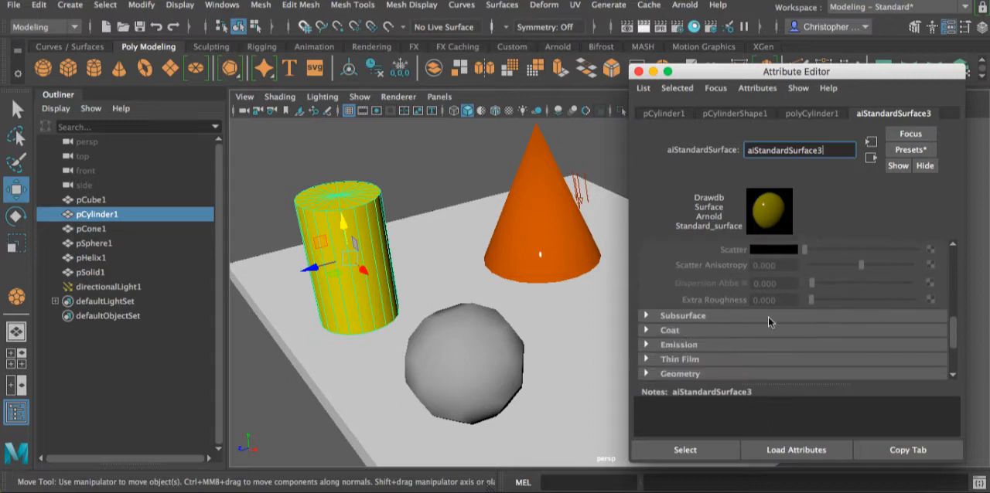
scroll(763, 307, up, 5)
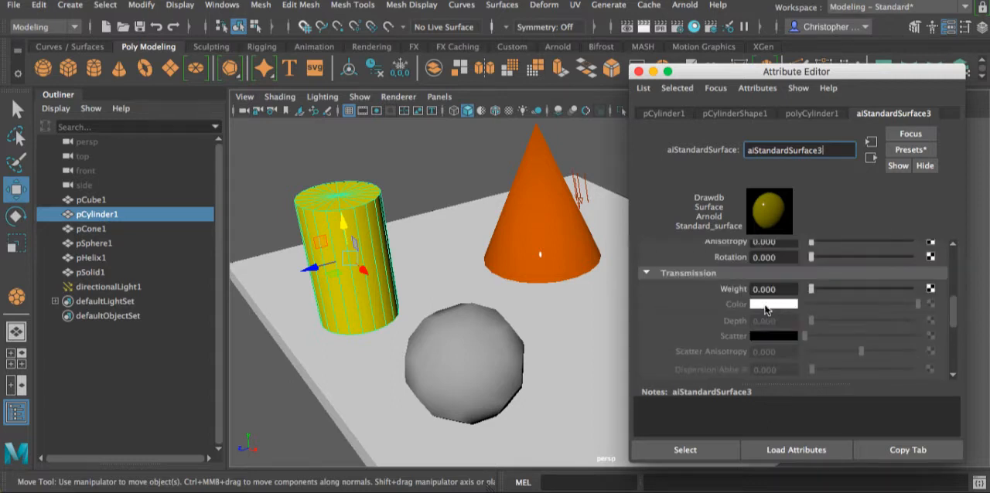
scroll(822, 300, up, 1)
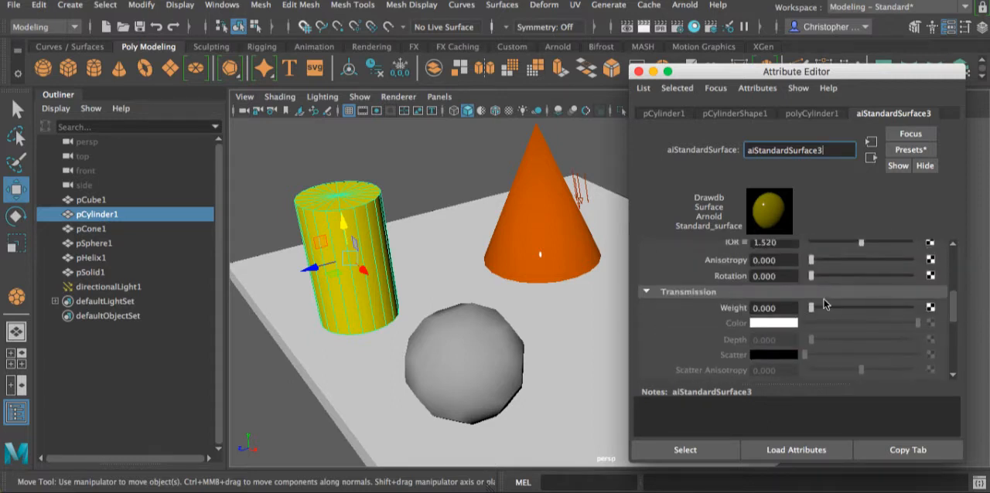
- Find aluminum in the pixelandpoly.com IOR list in the browser, copy its value 1.244 and return to Maya
scroll(824, 299, up, 5)
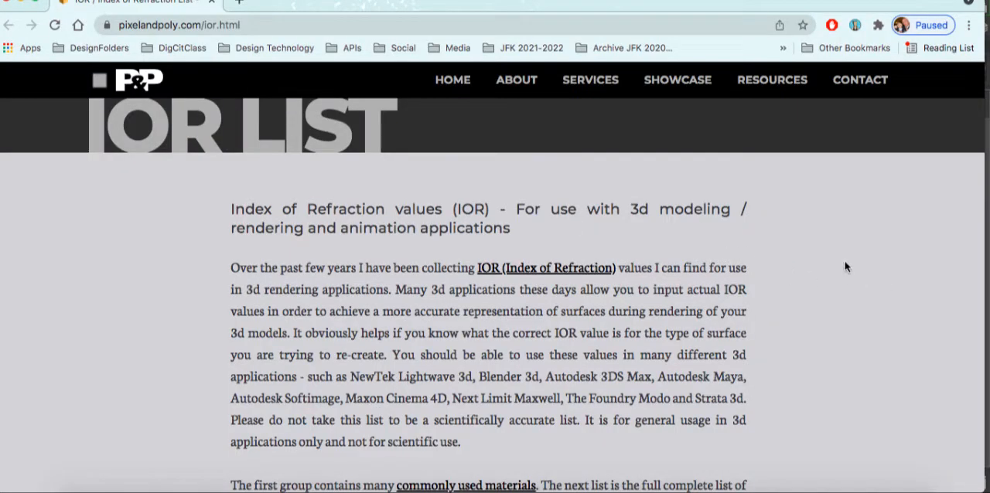
scroll(797, 307, down, 5)
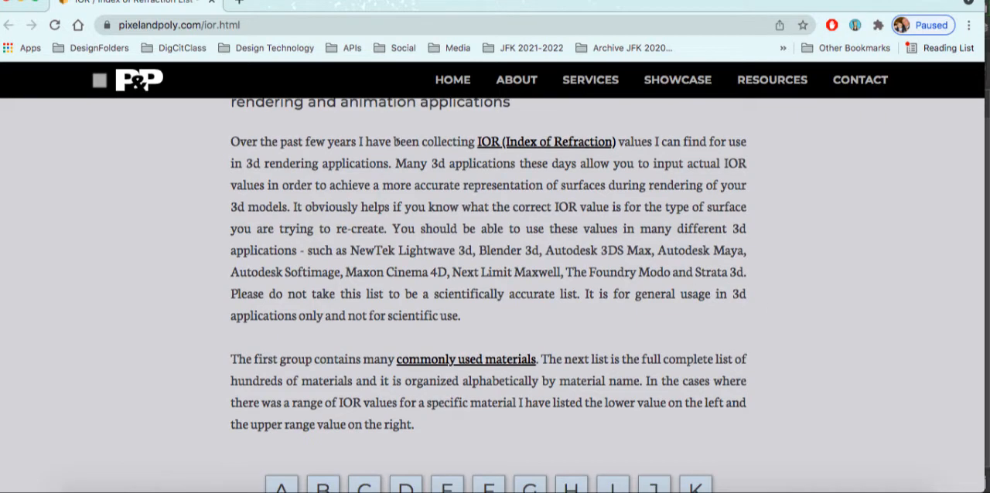
scroll(736, 309, down, 5)
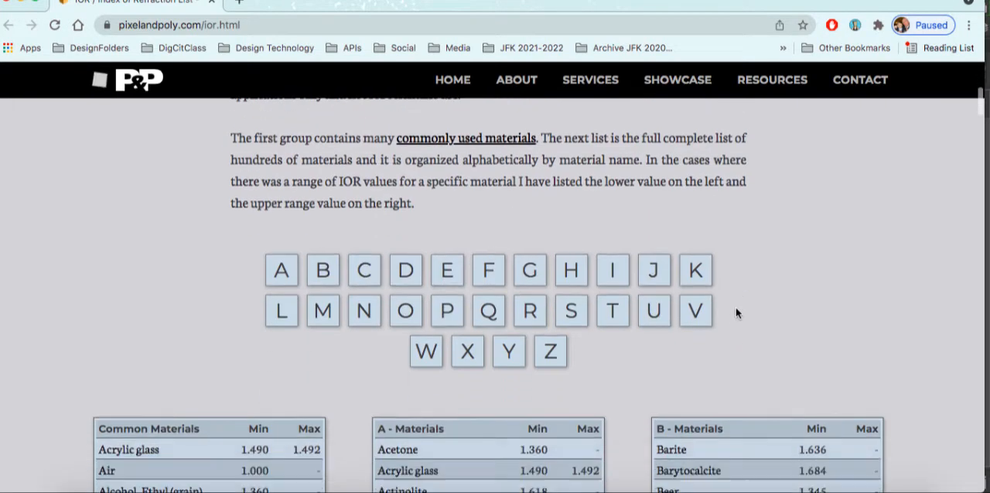
scroll(735, 307, down, 6)
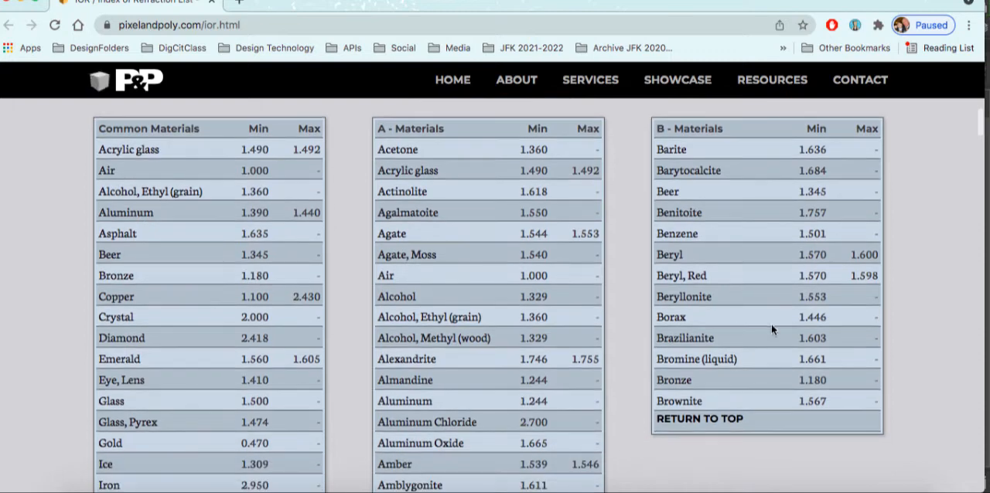
scroll(518, 233, down, 2)
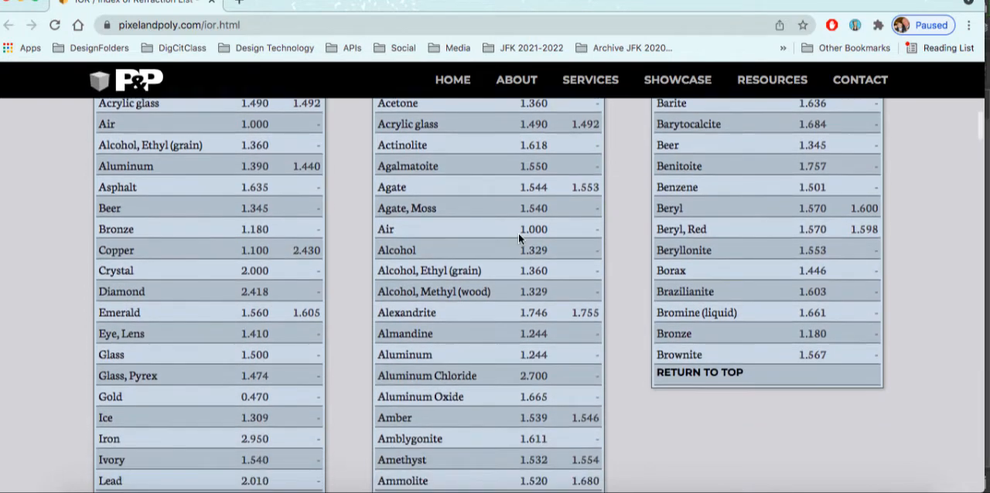
scroll(452, 252, down, 2)
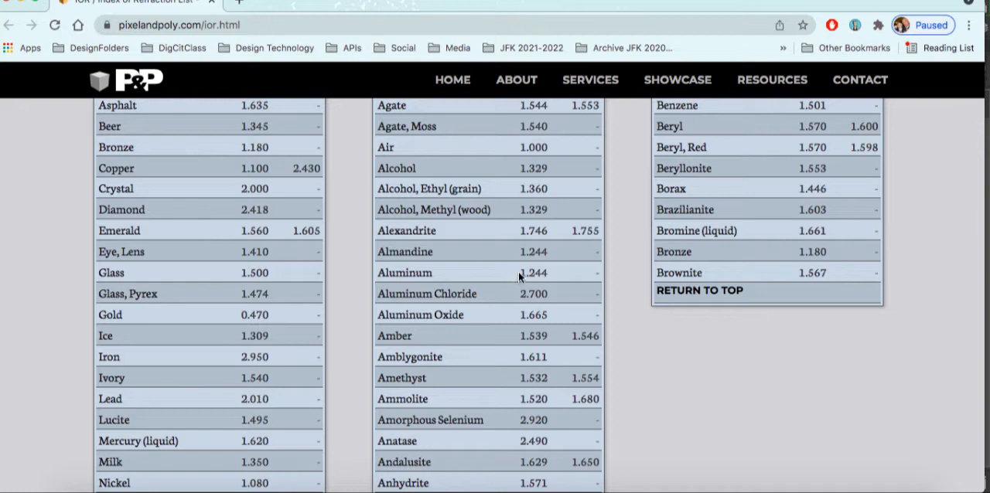
drag(518, 273, 566, 274)
right_click(531, 272)
click(561, 302)
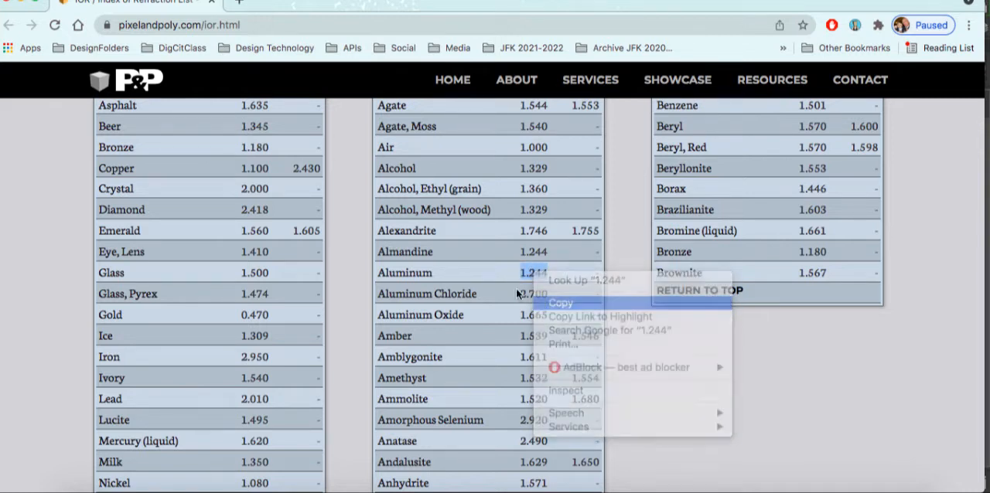
click(20, 2)
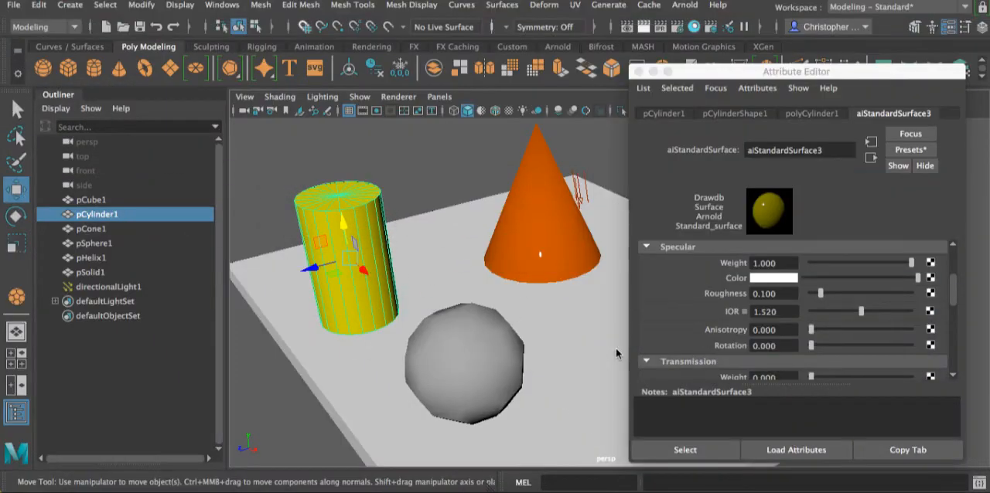
- Try to paste the copied aluminum value into the specular IOR of the cylinder's material
click(780, 311)
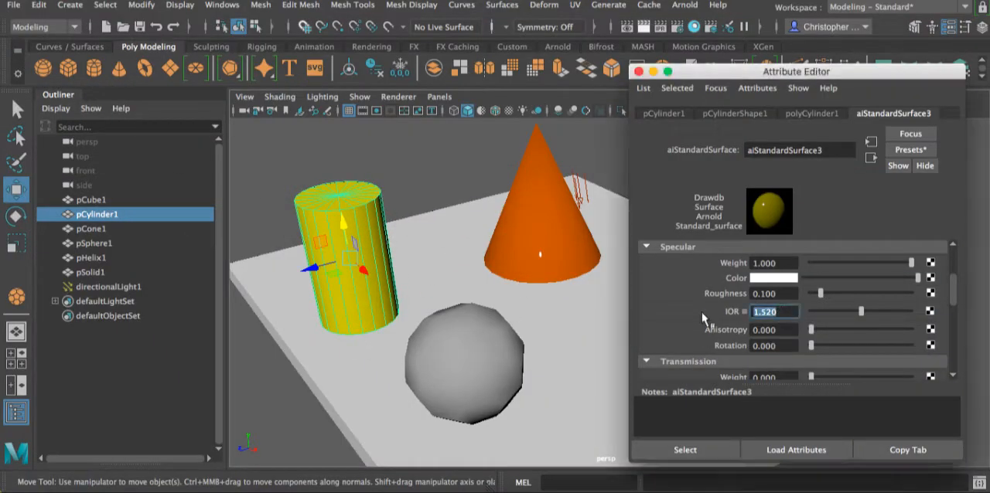
right_click(778, 320)
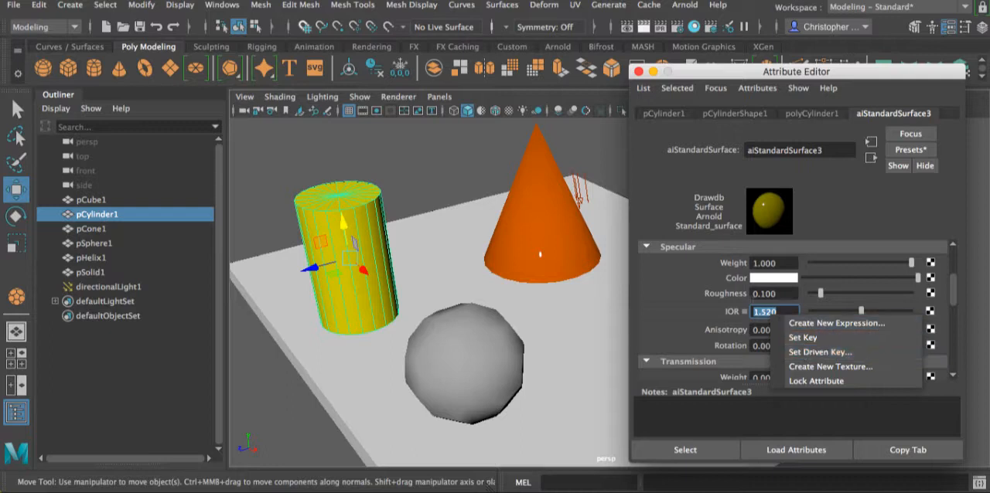
click(795, 311)
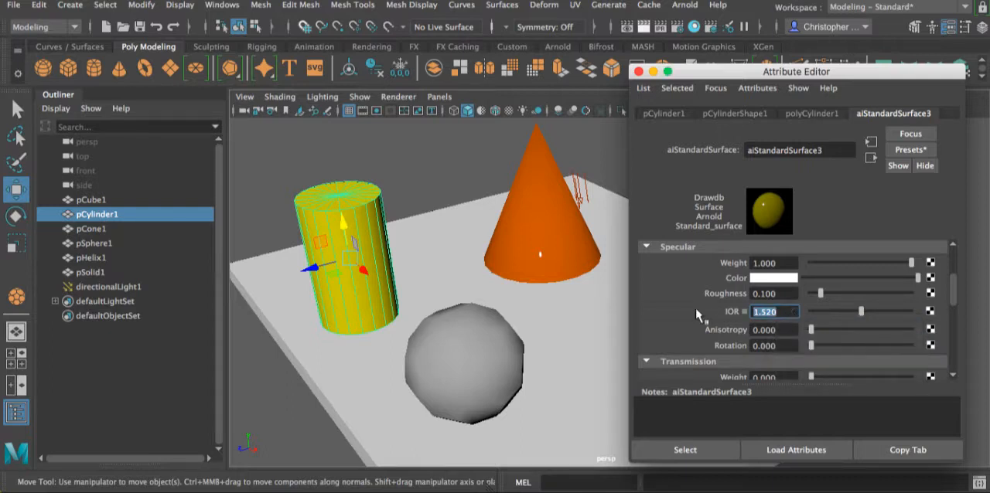
click(787, 310)
key(Return)
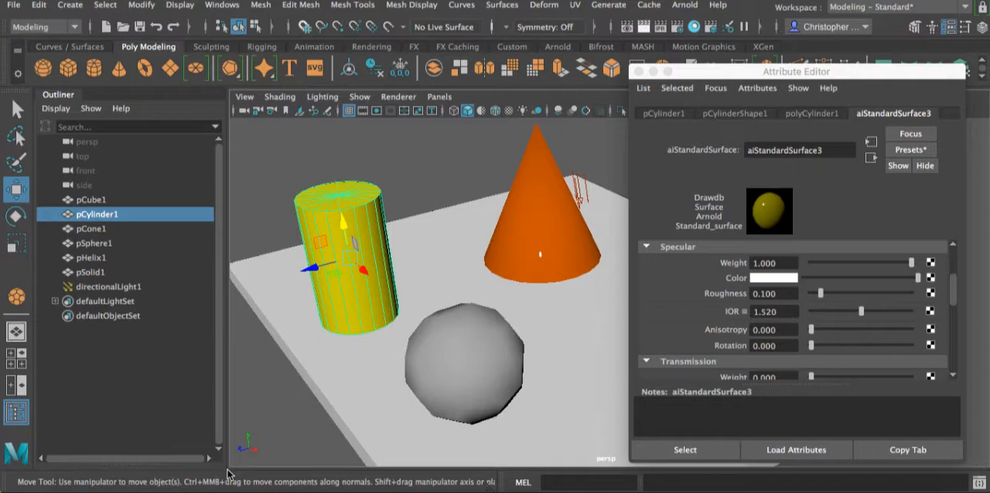
click(199, 489)
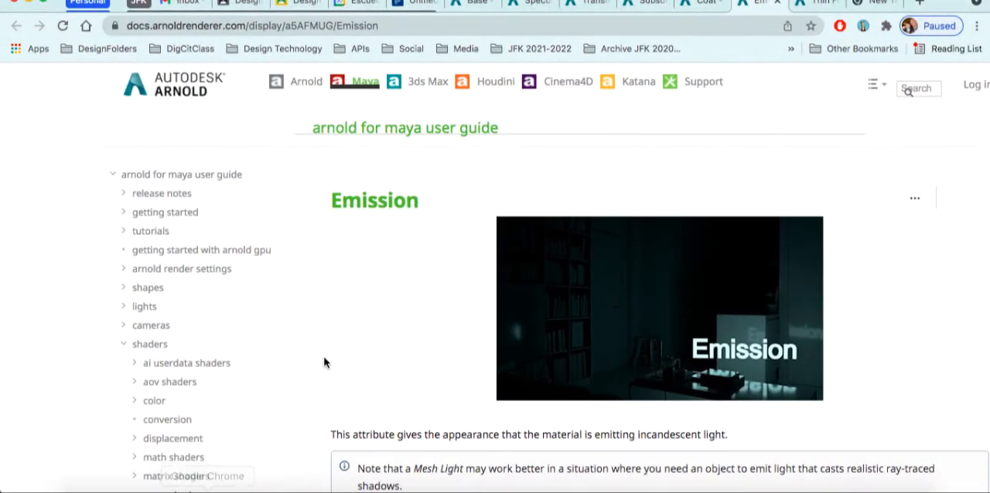
click(29, 2)
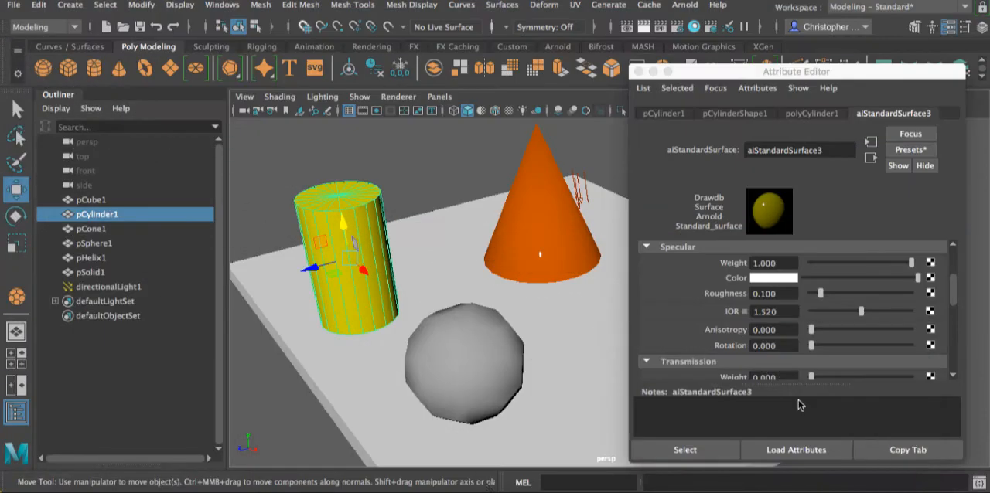
click(898, 486)
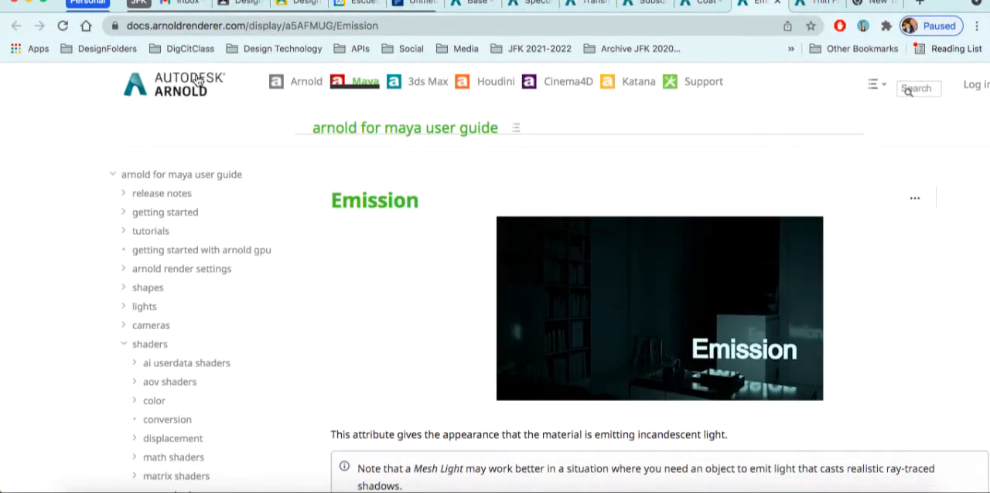
click(29, 1)
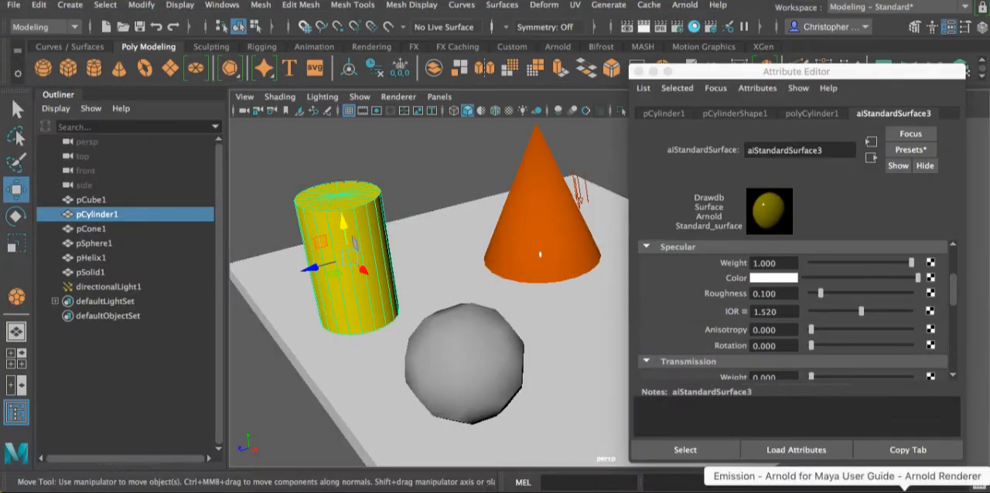
- Recheck aluminum in the browser's IOR list and set the cylinder material's specular IOR to 1.244 in Maya
click(865, 485)
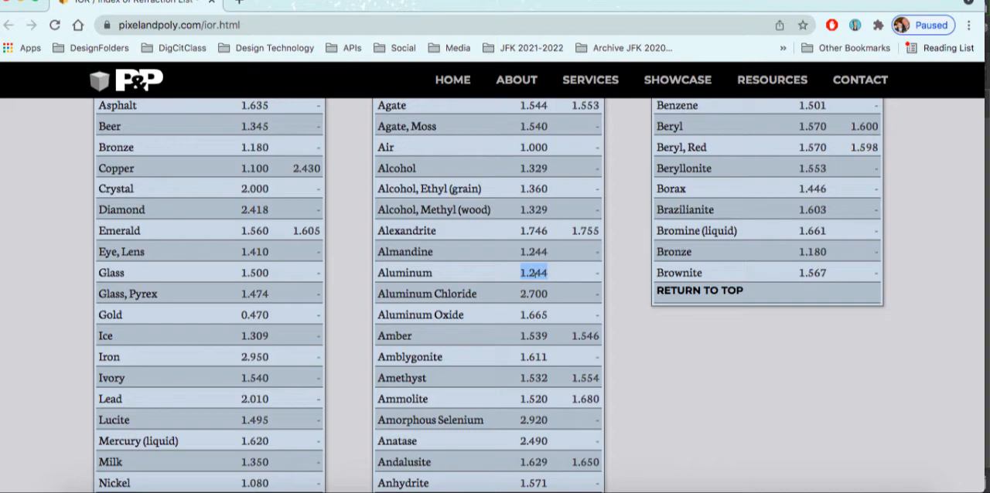
click(21, 2)
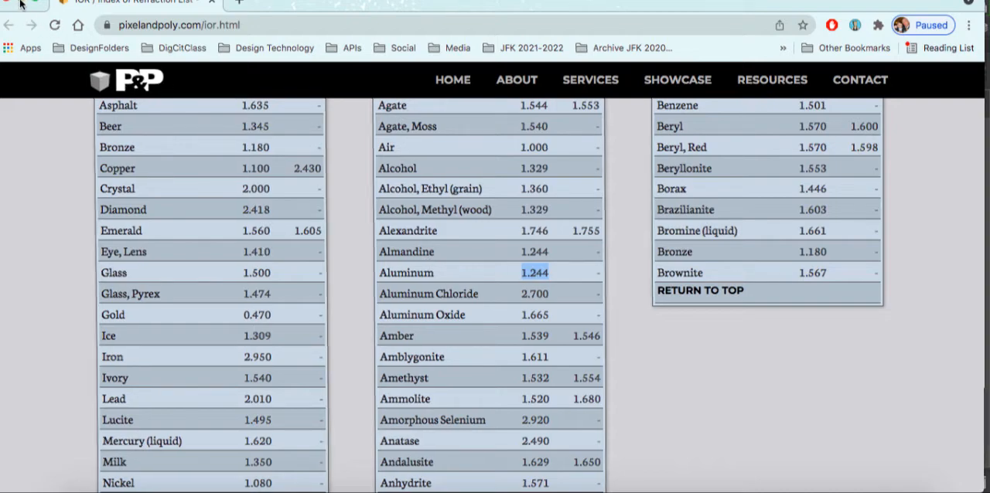
double_click(789, 312)
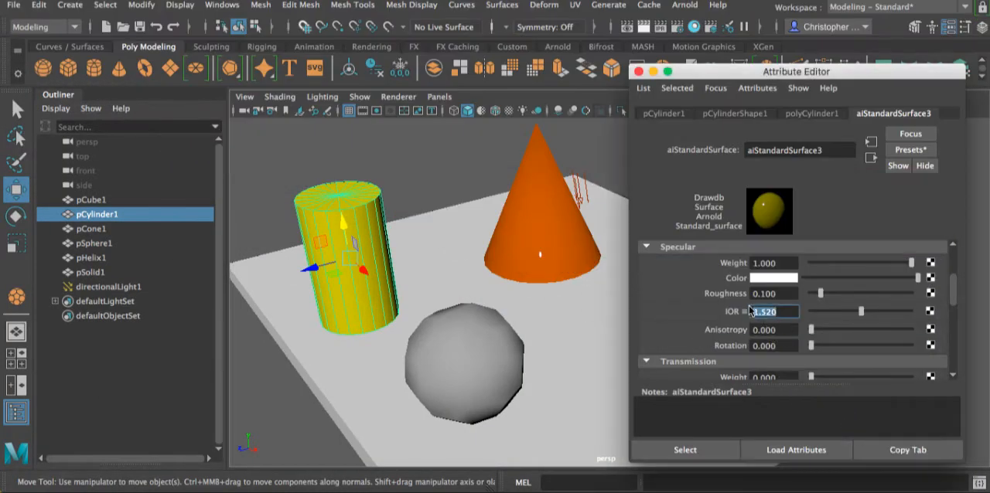
text(1.)
key(Return)
- Render the full current frame, keep the image and compare it with the previously kept renders
click(646, 27)
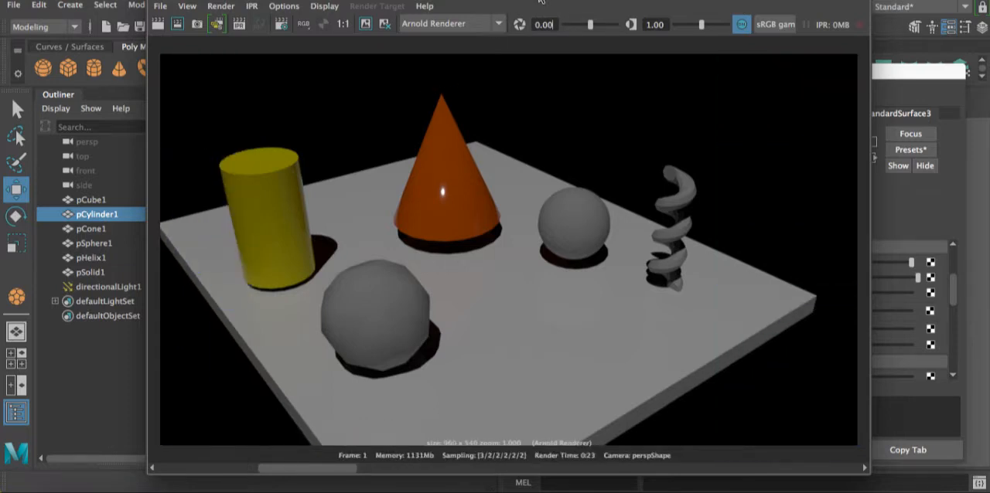
drag(540, 1, 478, 1)
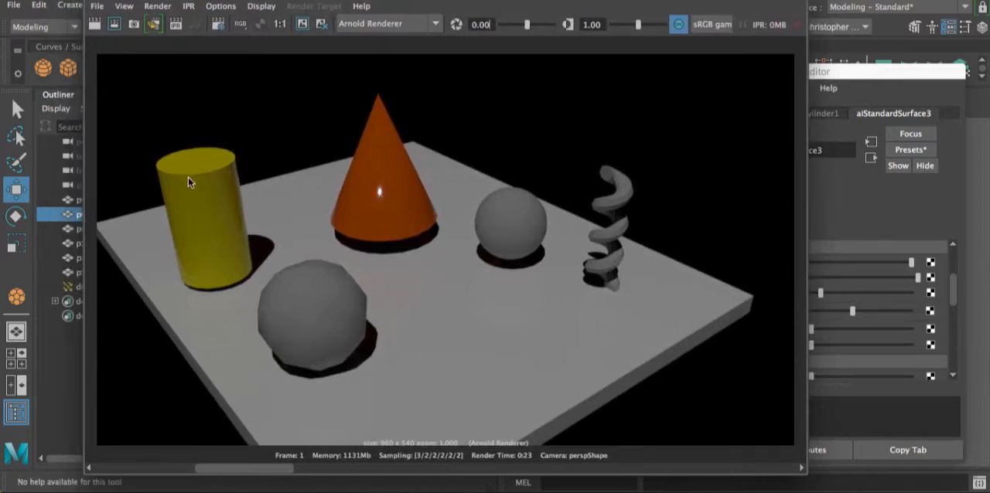
click(302, 24)
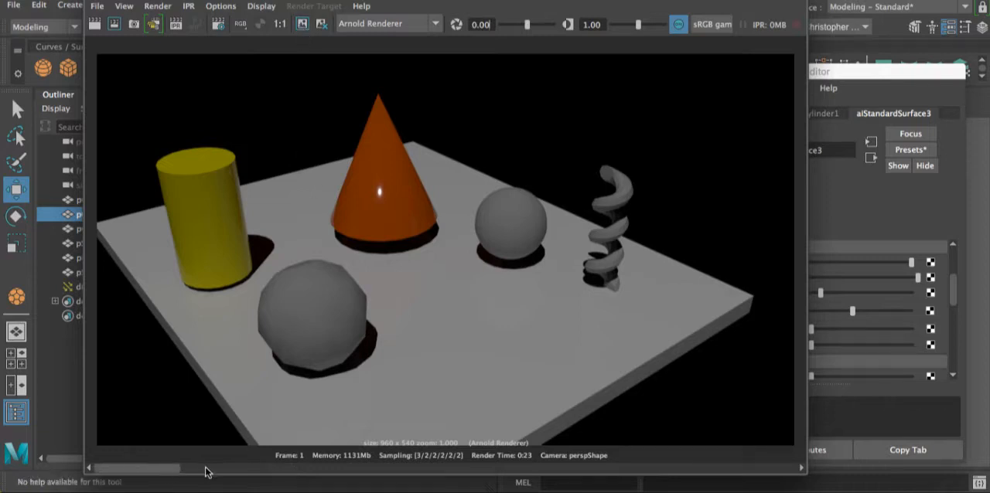
drag(158, 469, 336, 470)
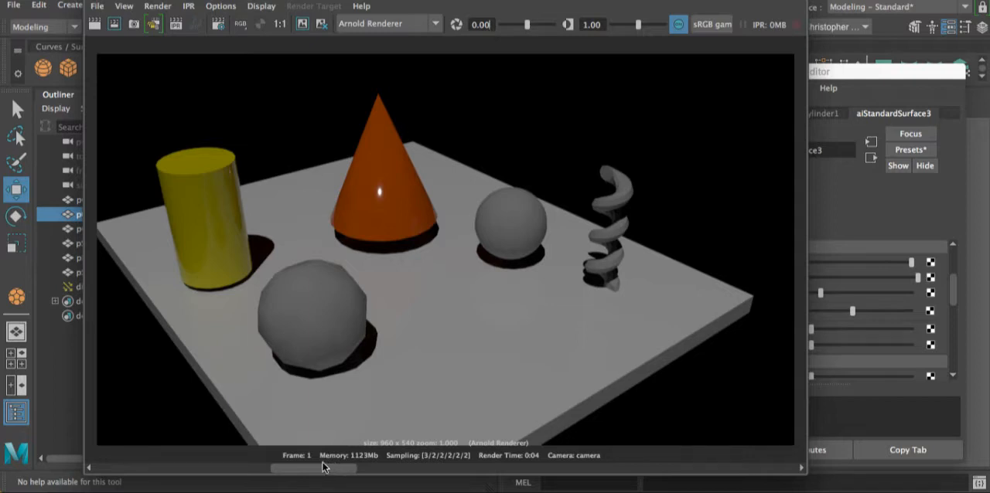
drag(322, 466, 230, 474)
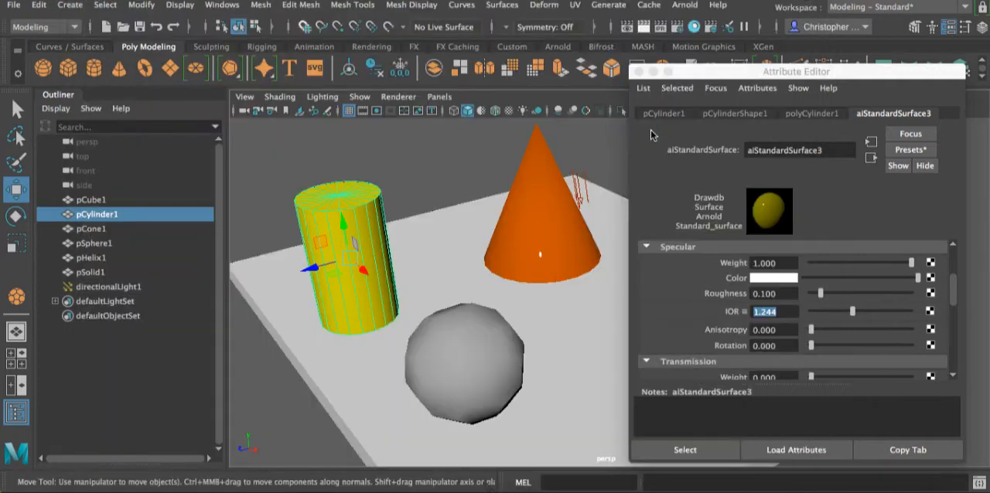
- Move the Attribute Editor away from the sphere and select the smooth sphere beside the cone
scroll(796, 276, down, 5)
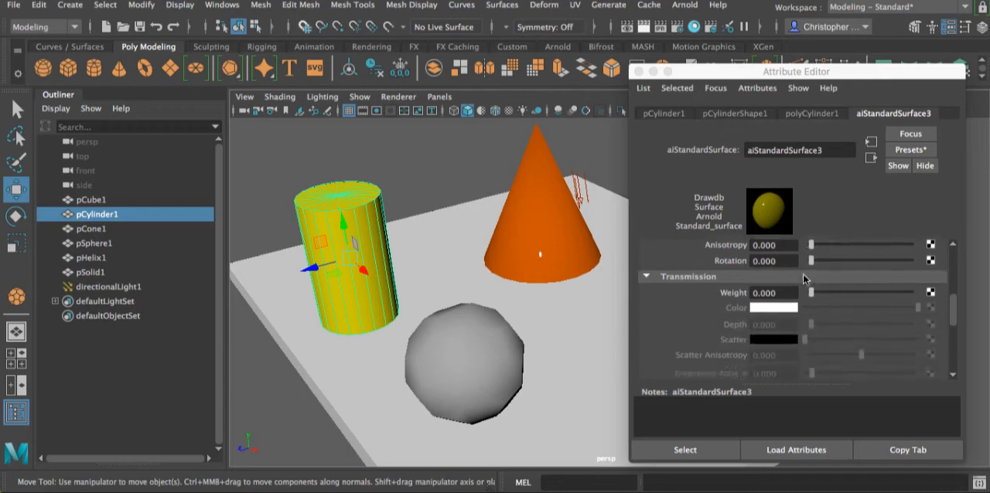
drag(724, 78, 153, 49)
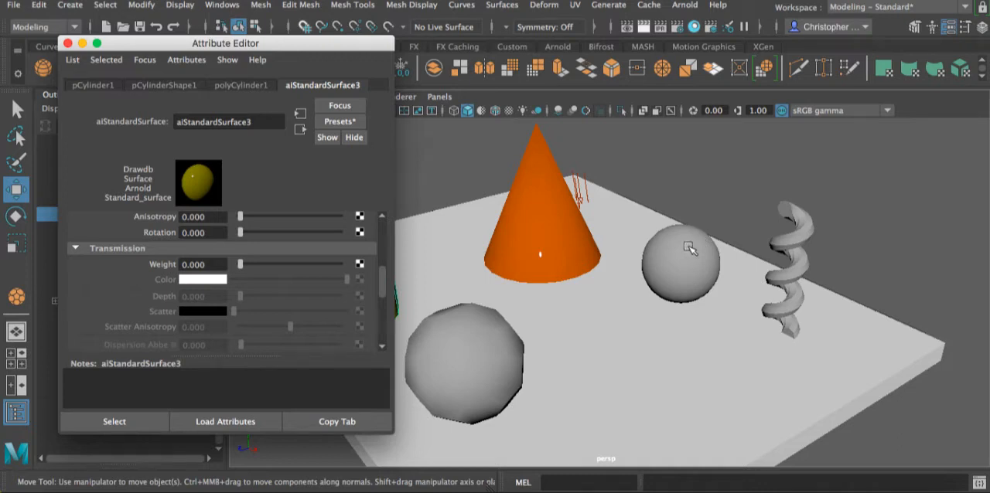
click(690, 247)
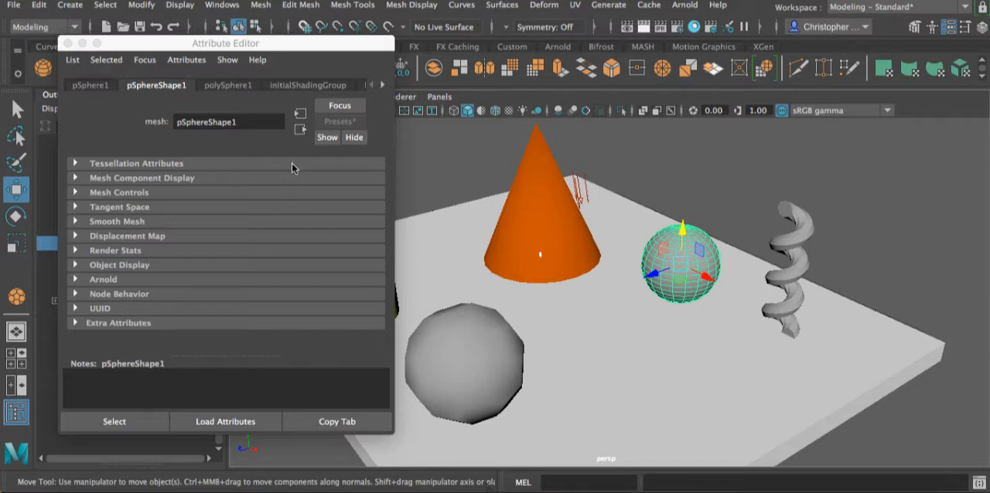
- Look through the sphere's transform, shape, polySphere and initialShadingGroup attributes in the Attribute Editor
click(383, 88)
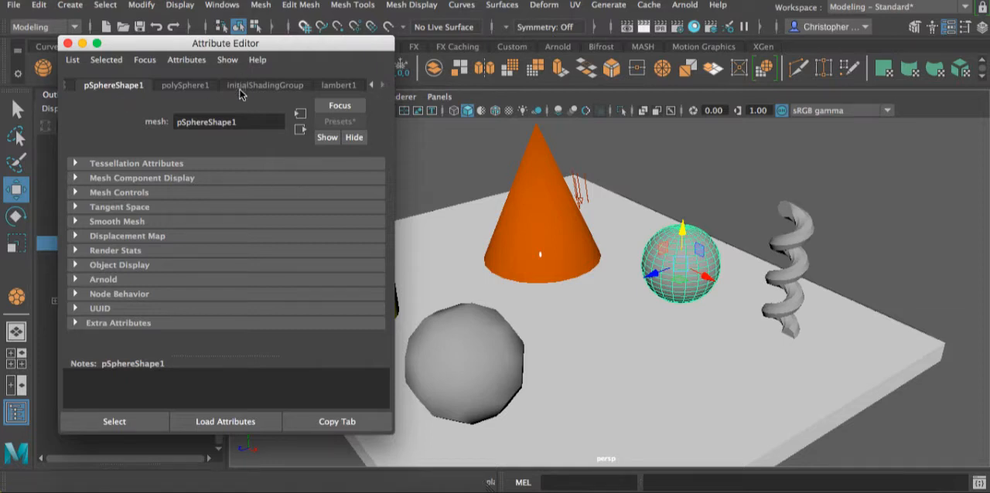
click(184, 86)
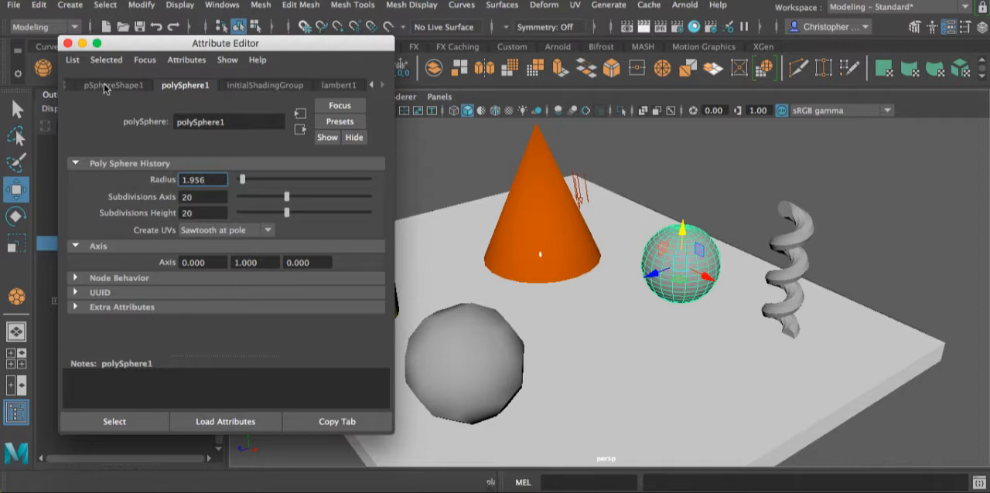
click(261, 86)
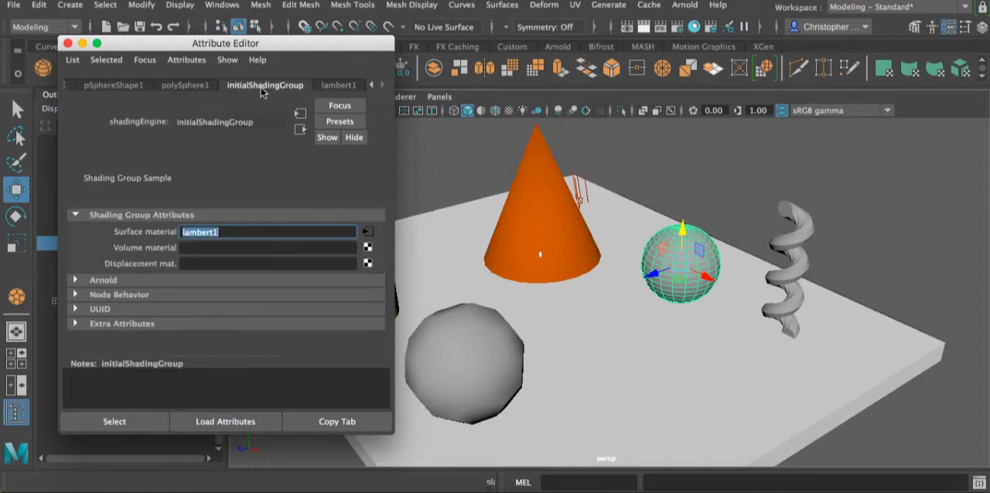
click(371, 86)
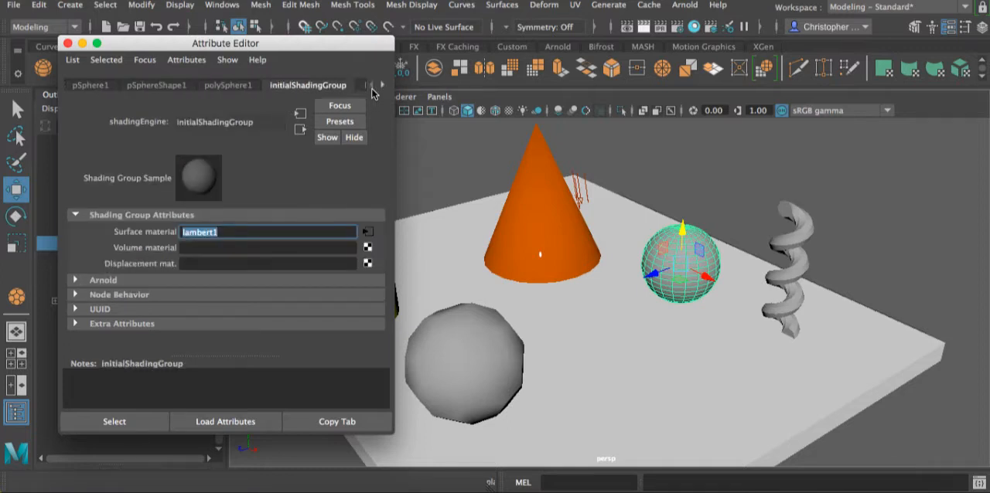
click(134, 86)
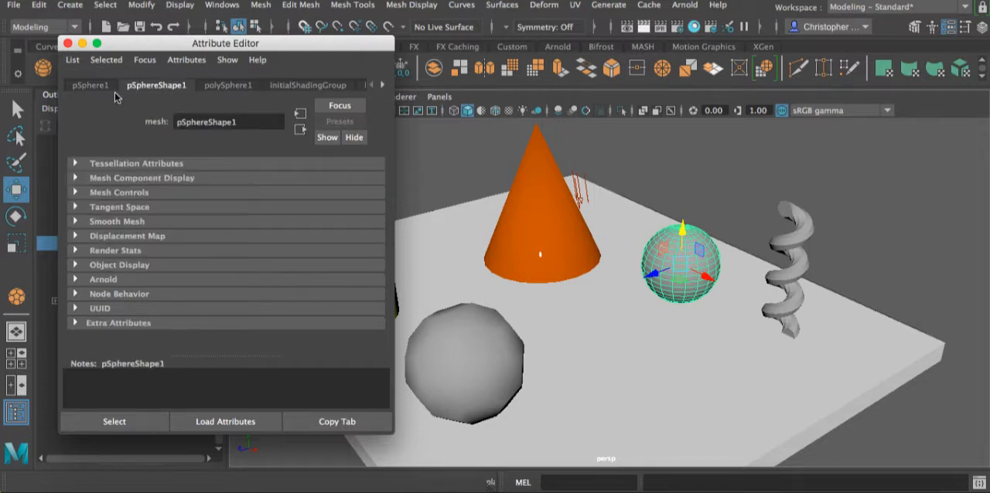
click(93, 86)
click(161, 87)
click(85, 86)
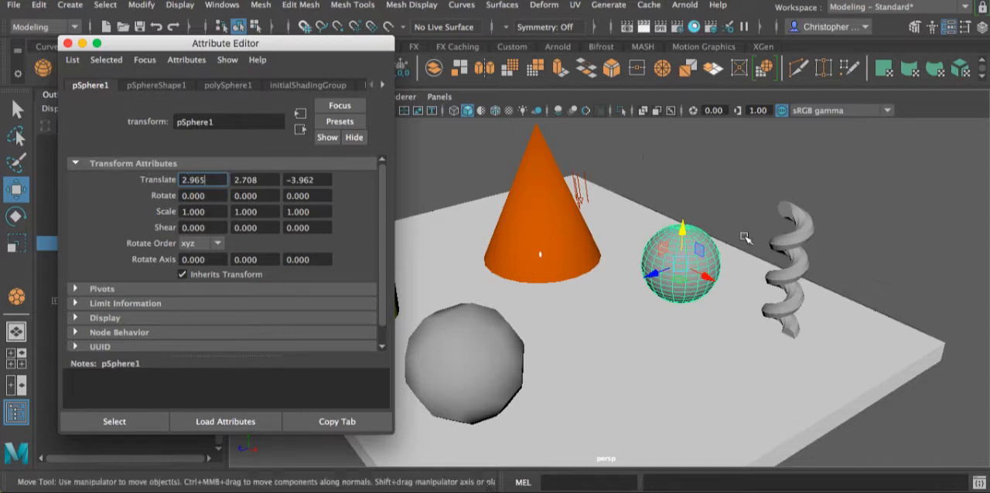
- Turn off Opaque in the Arnold settings of the sphere's shape node and close the Attribute Editor
click(156, 86)
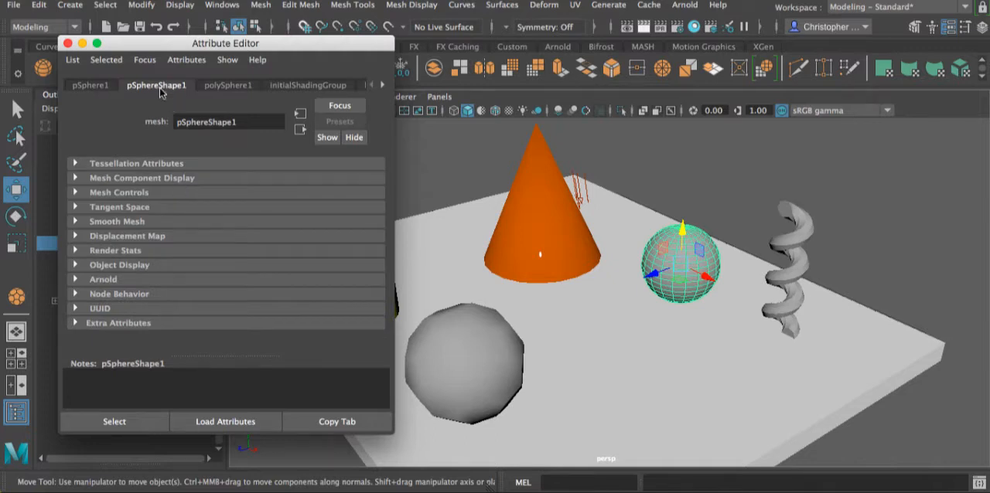
click(76, 280)
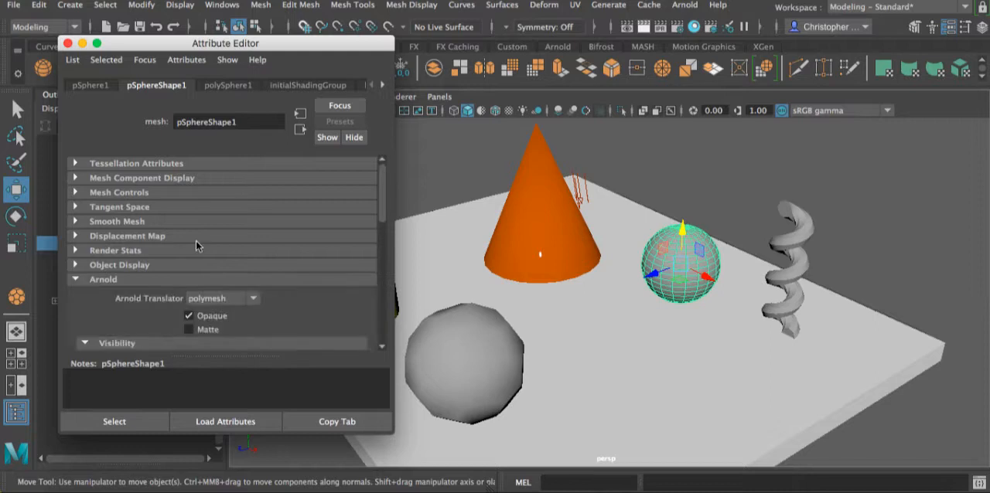
scroll(194, 243, down, 3)
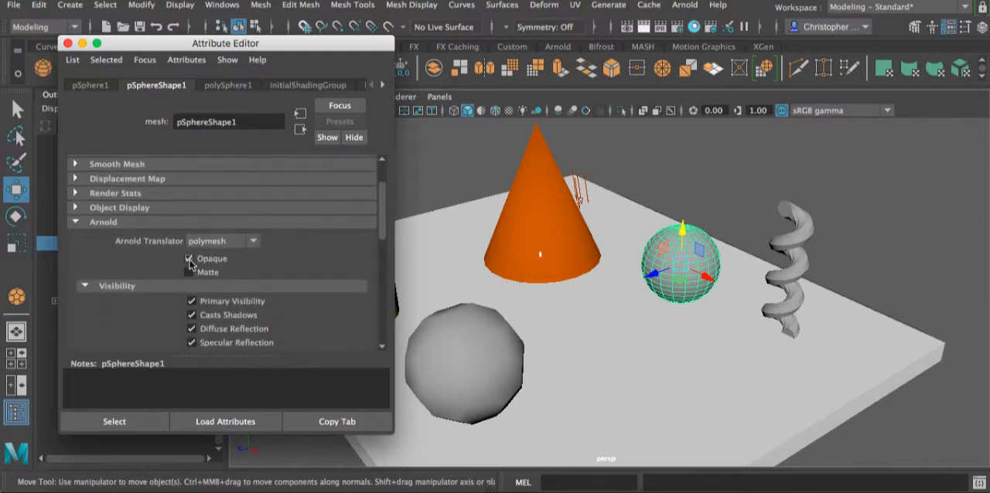
click(189, 262)
click(68, 43)
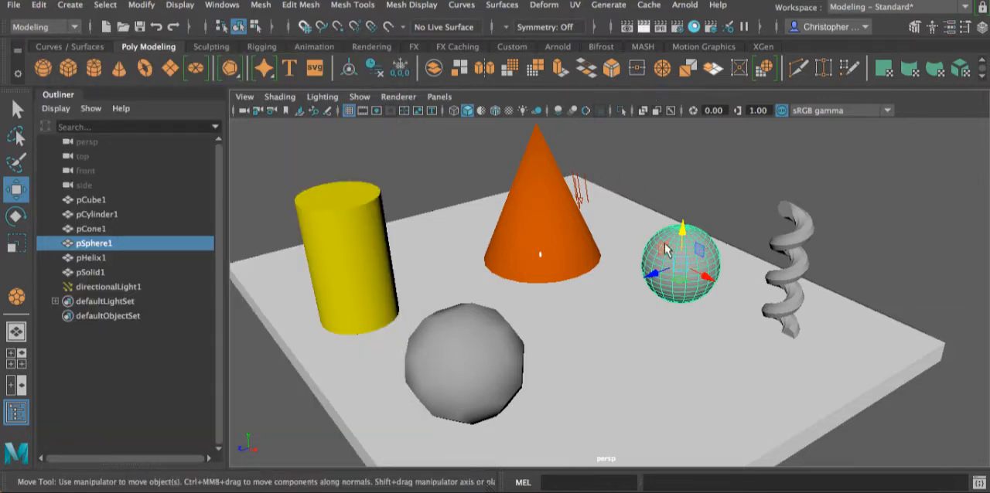
right_drag(671, 240, 645, 37)
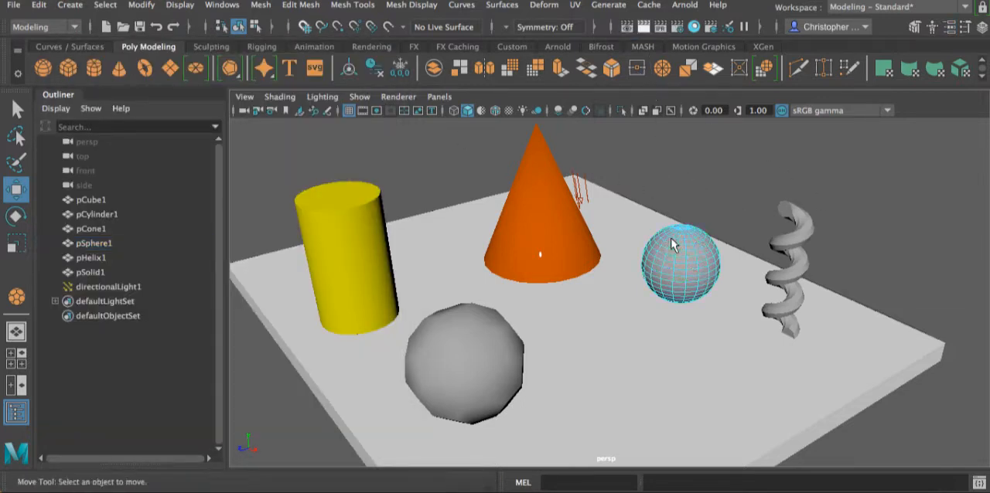
click(685, 248)
right_drag(685, 247, 737, 74)
click(777, 204)
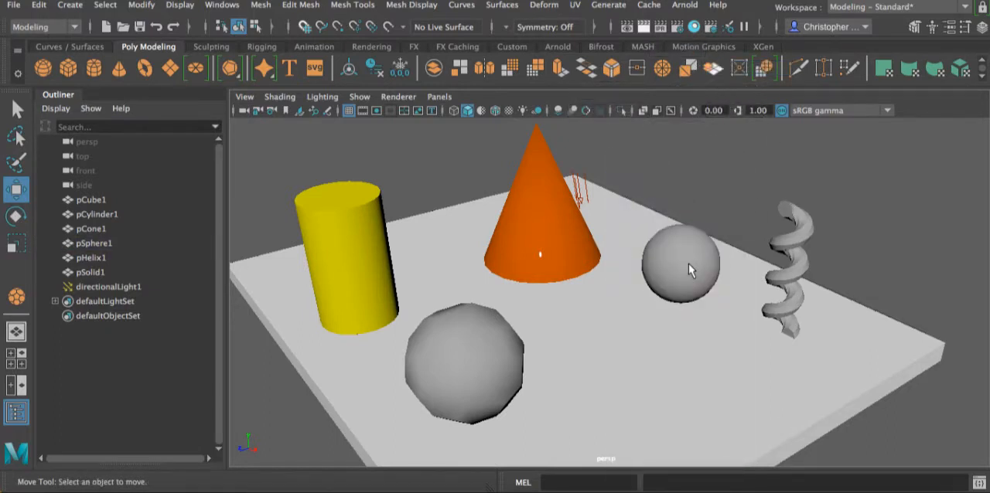
- Assign a new aiStandardSurface material to the sphere beside the cone
click(686, 259)
right_drag(685, 254, 677, 466)
click(369, 105)
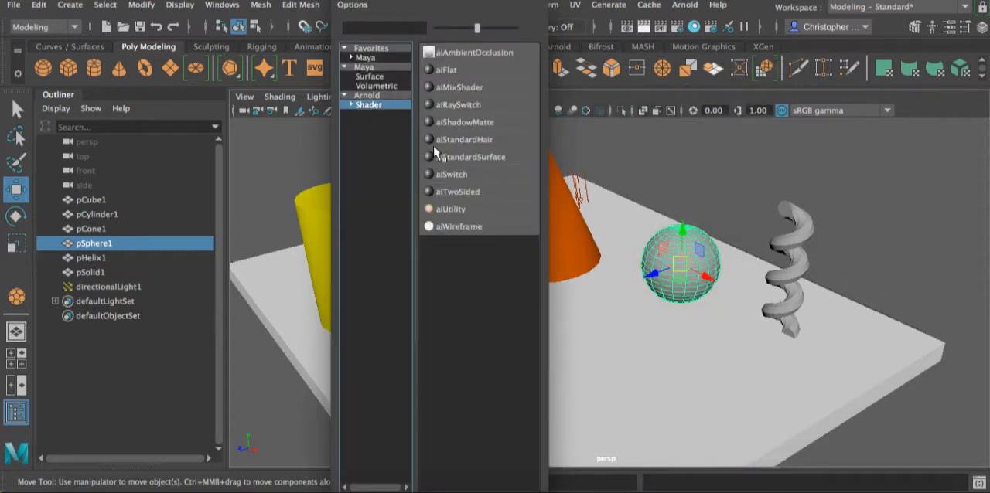
click(470, 157)
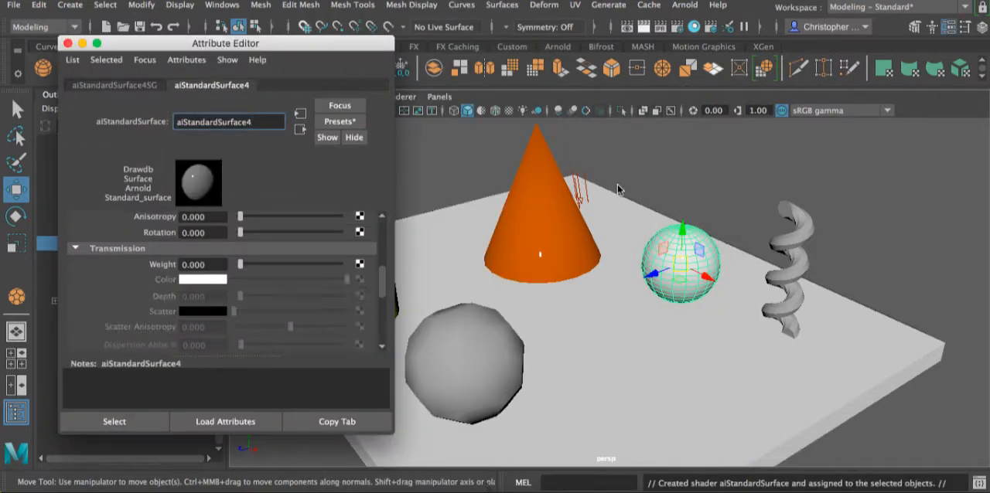
- Set the sphere material's base color to a saturated green with a hue of about 121.7, and adjust the base weight
drag(240, 48, 782, 50)
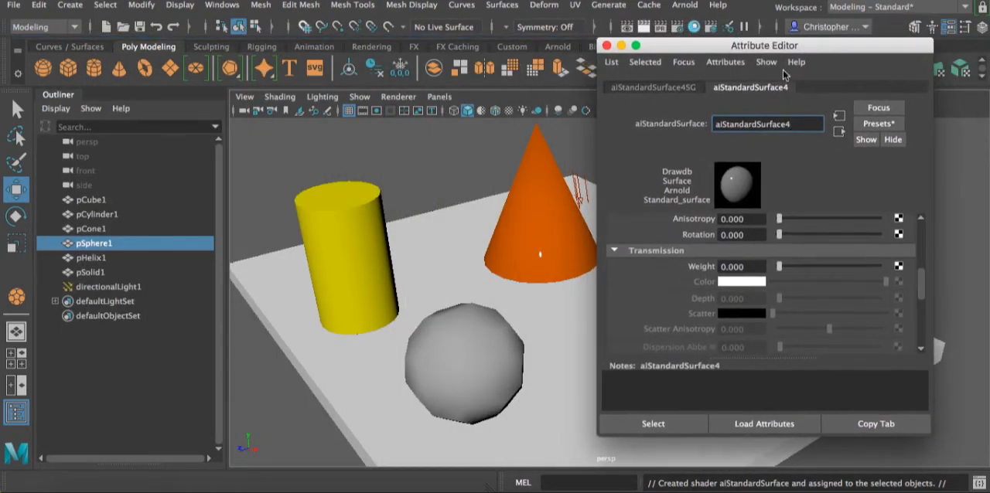
scroll(796, 291, up, 5)
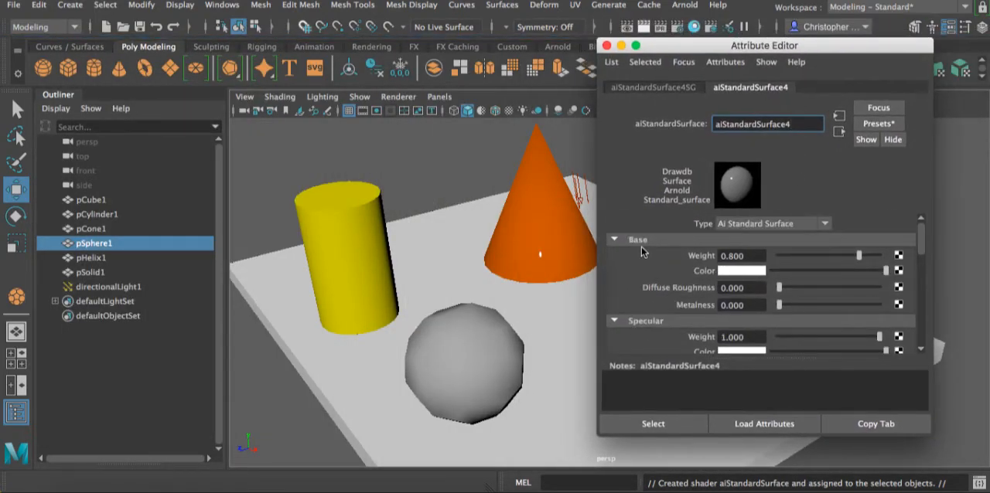
click(741, 271)
drag(713, 306, 706, 306)
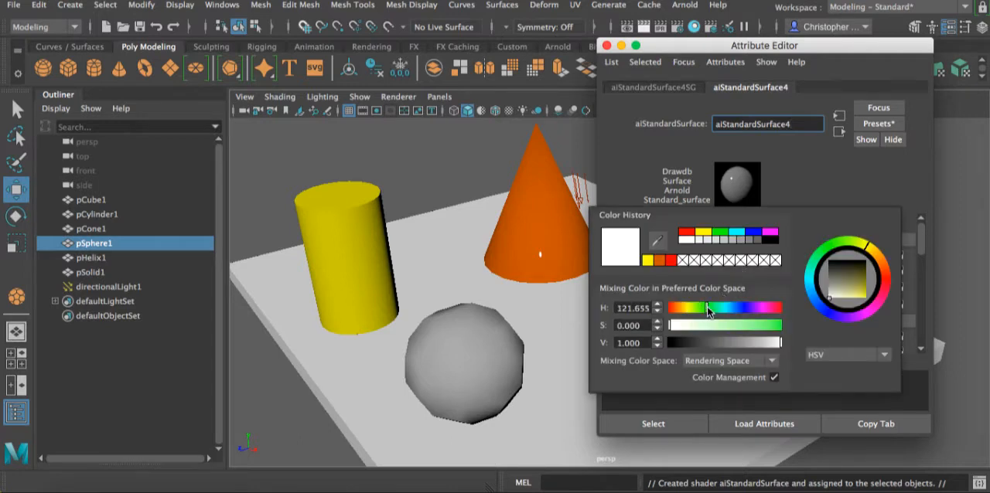
click(757, 325)
drag(786, 325, 800, 325)
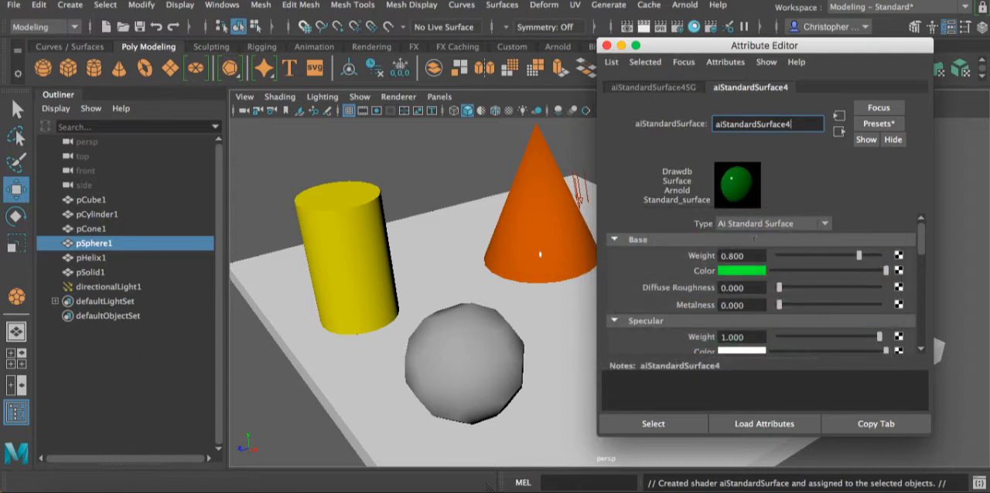
click(861, 256)
click(865, 257)
- Move the Attribute Editor clear of the sphere and raise its material's transmission weight to 1
drag(714, 48, 228, 35)
scroll(315, 252, down, 5)
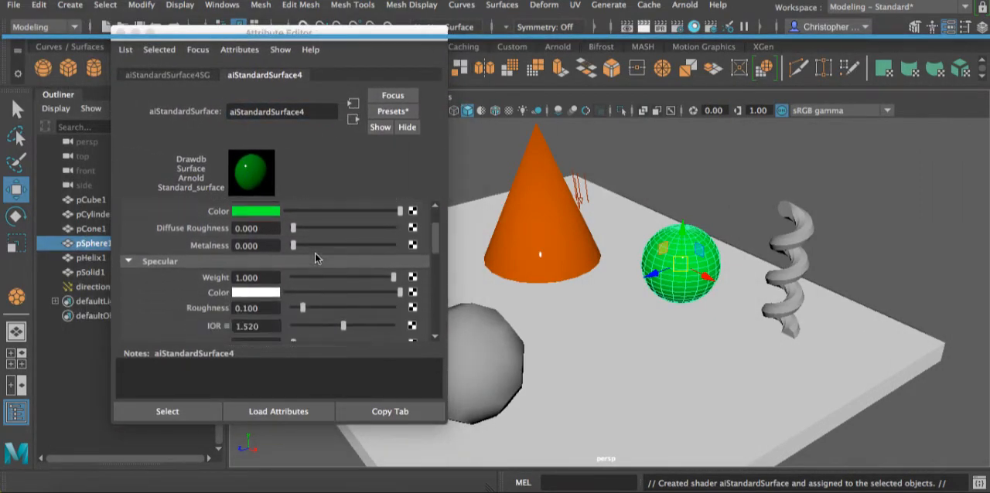
scroll(315, 253, down, 3)
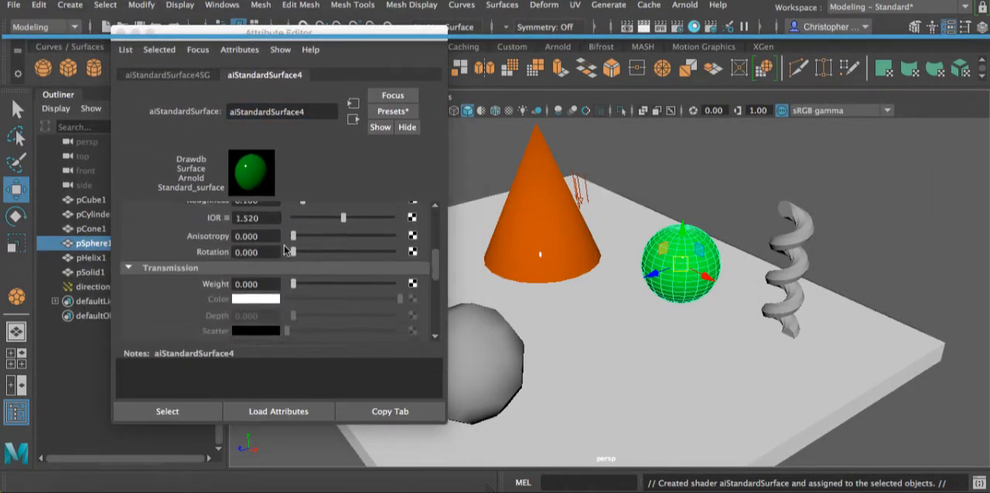
drag(294, 248, 398, 249)
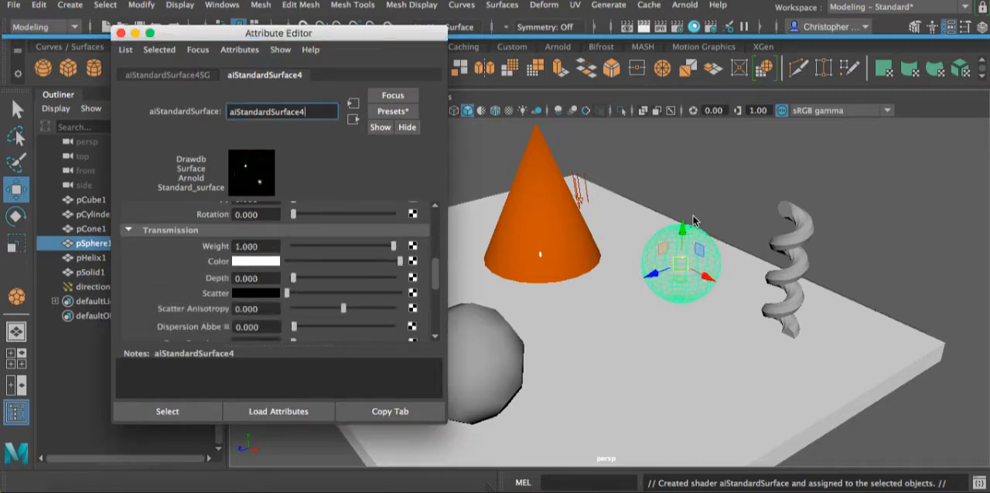
- Deselect and reselect the sphere, and check the Opaque option in its shape node's Arnold settings
click(719, 195)
click(681, 263)
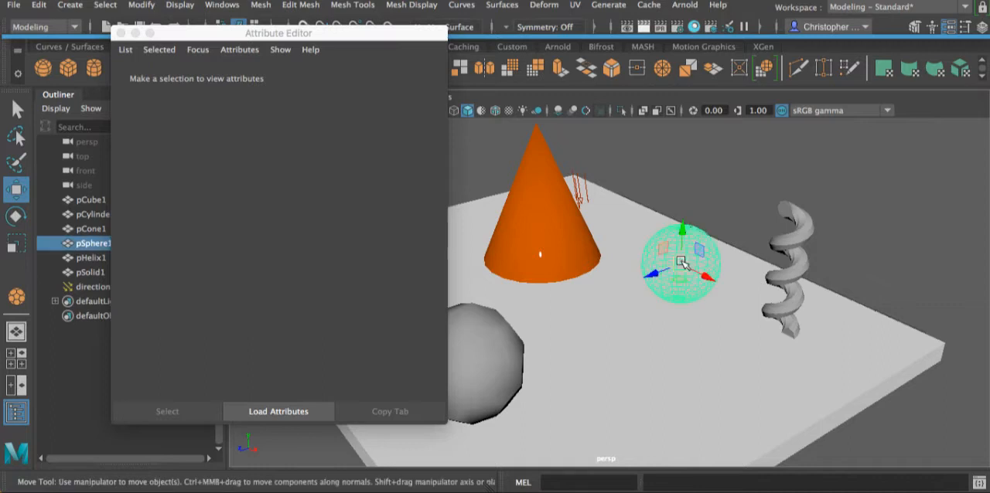
scroll(278, 278, up, 2)
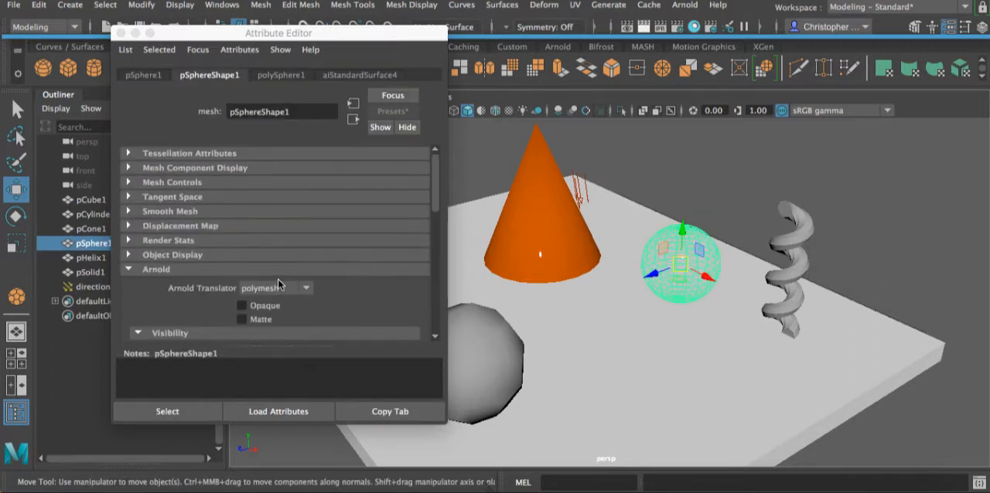
scroll(278, 279, down, 4)
scroll(278, 278, down, 3)
scroll(278, 278, up, 5)
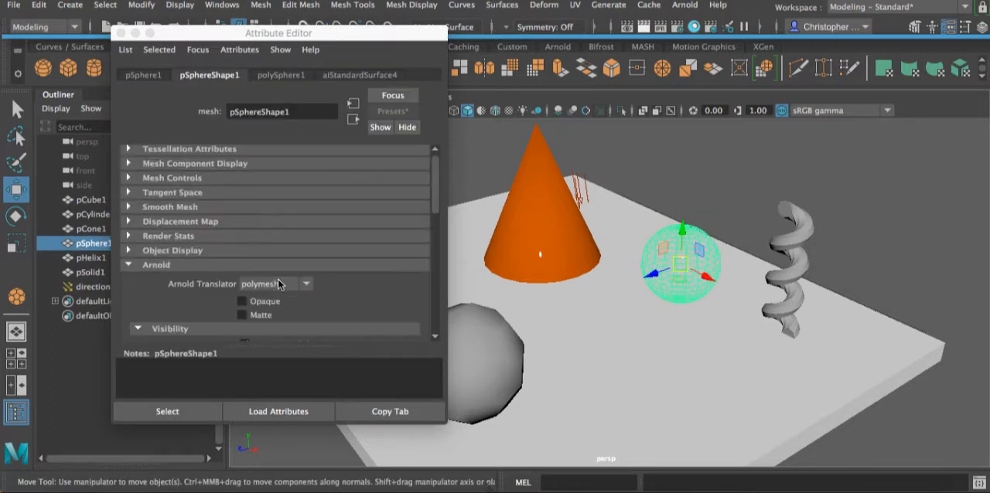
- Set the sphere material's transmission weight to 0.9, preview the sphere deselected in the viewport and reselect it
click(369, 75)
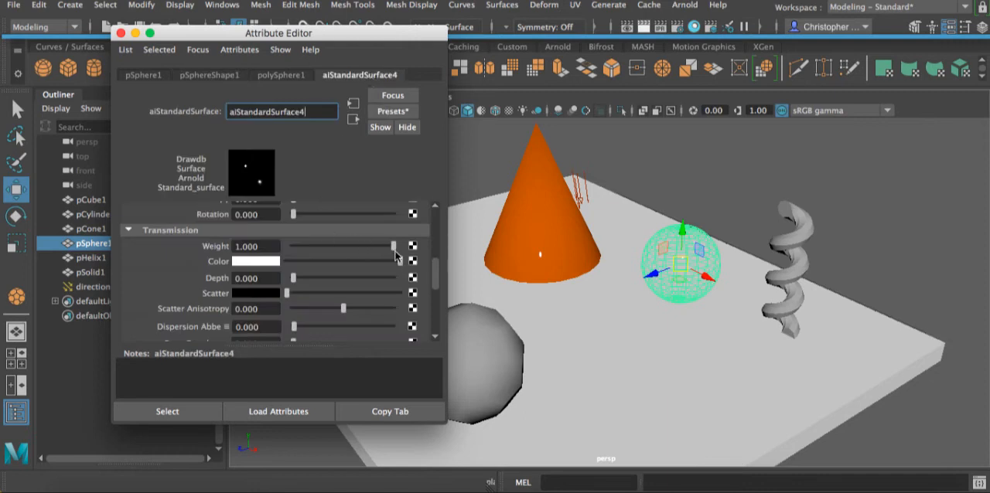
drag(394, 252, 391, 249)
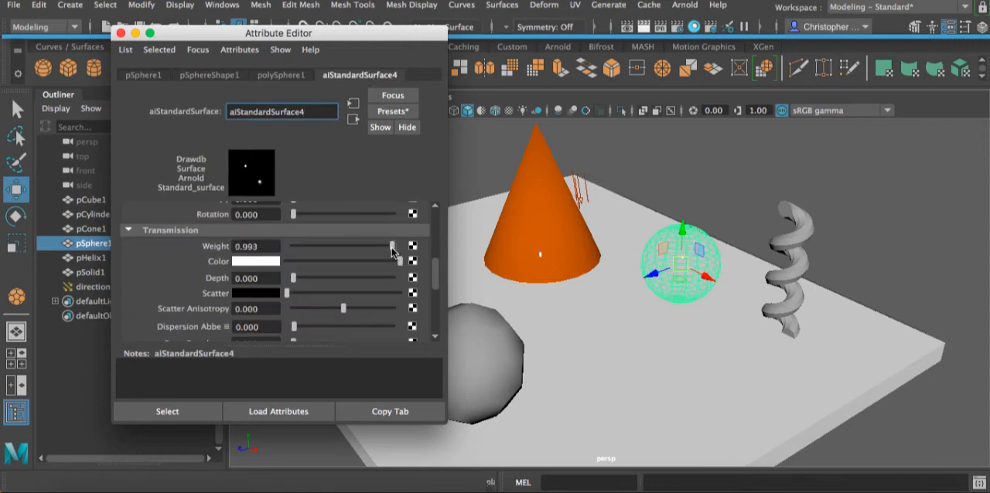
click(256, 246)
text(1)
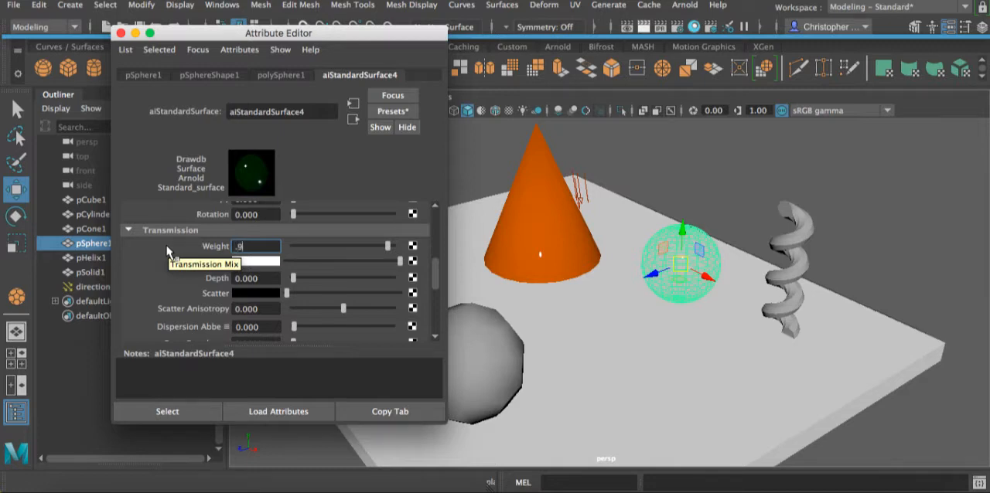
key(Return)
click(721, 255)
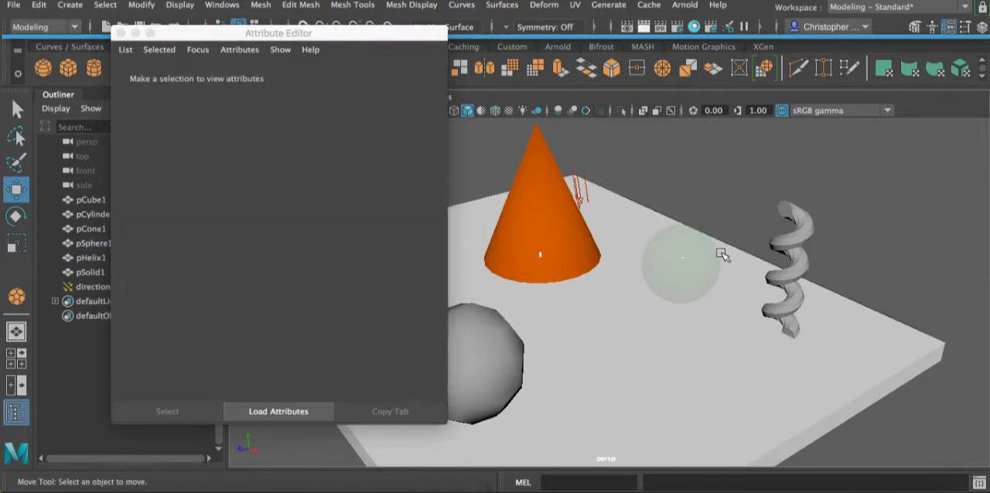
click(690, 261)
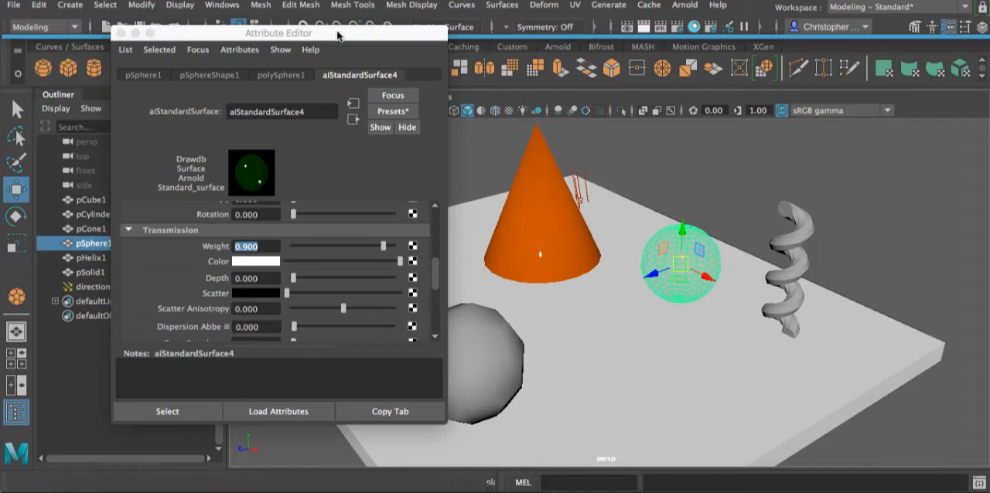
- Close the Attribute Editor, render the current frame and keep the image in the Render View
click(120, 34)
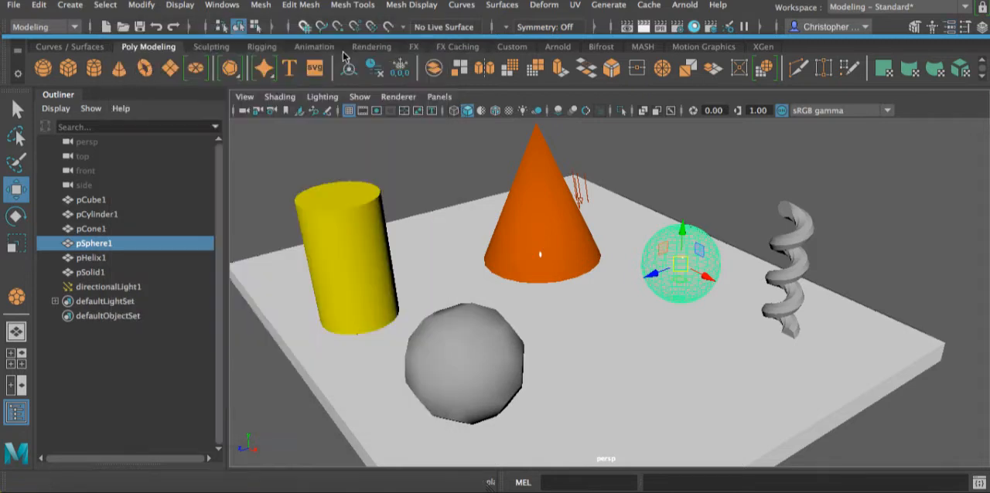
click(648, 31)
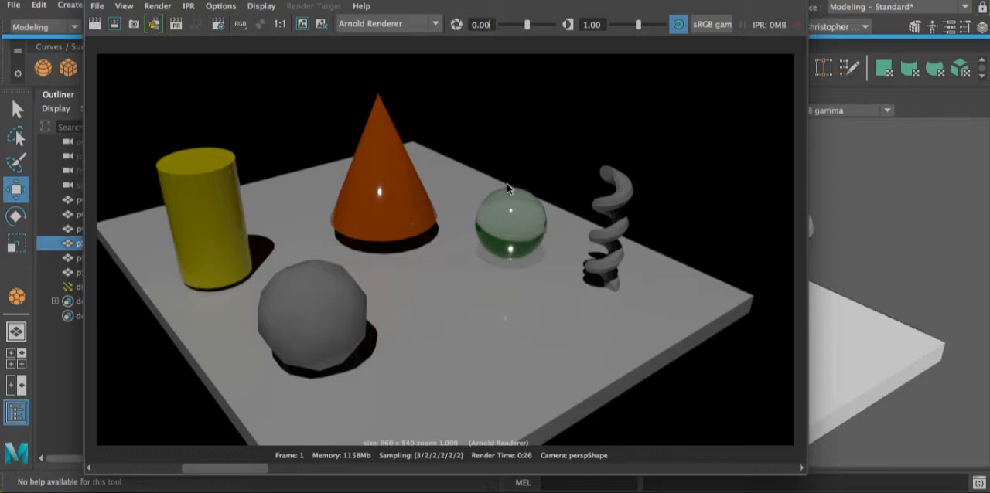
click(304, 28)
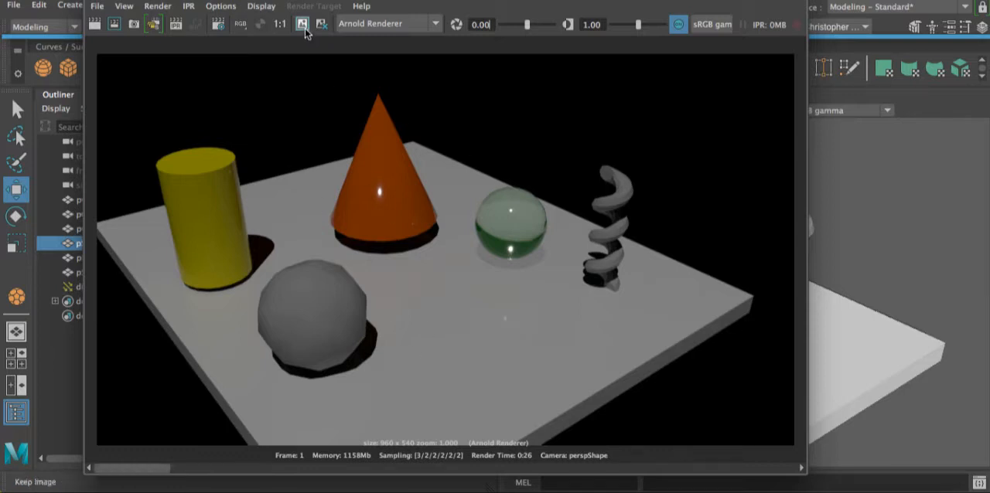
- Move the Render View down and reopen the sphere's material attributes beside it, leaving the rendered cone and sphere in view
drag(594, 1, 464, 259)
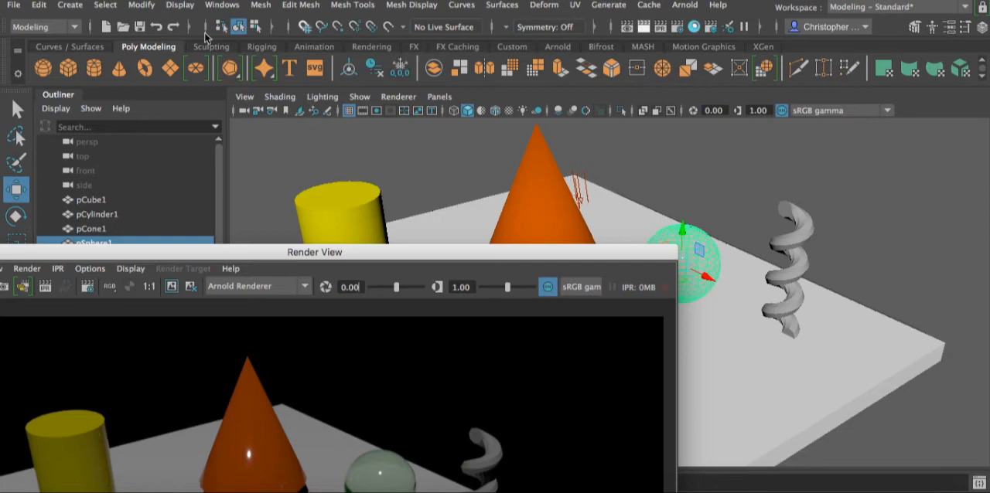
click(948, 28)
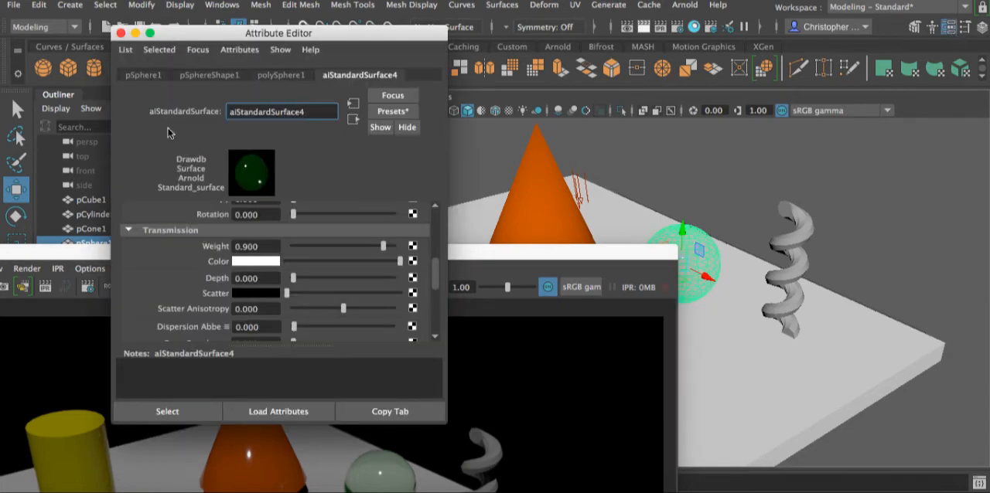
drag(215, 34, 657, 92)
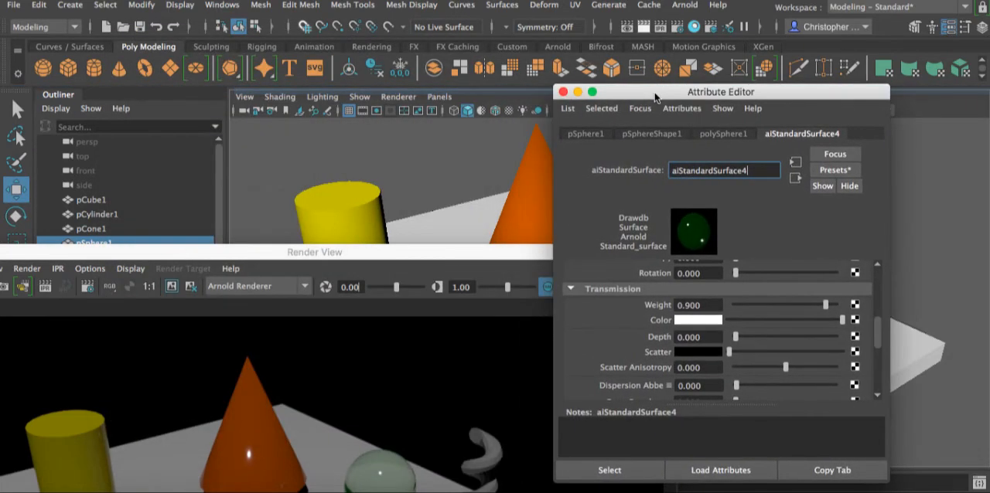
- Raise the sphere material's transmission scatter colour to light grey and rearrange the windows to show the full render
scroll(772, 346, down, 2)
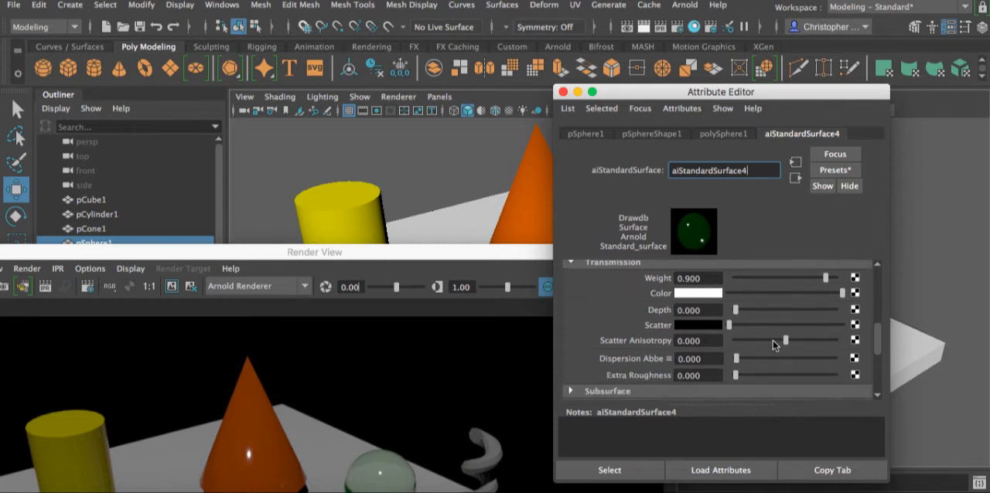
scroll(771, 347, up, 1)
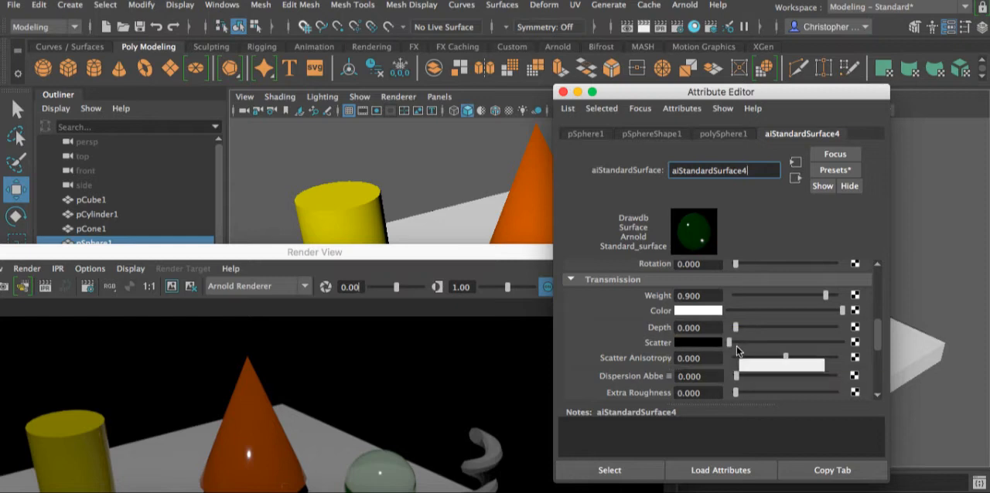
drag(730, 342, 805, 344)
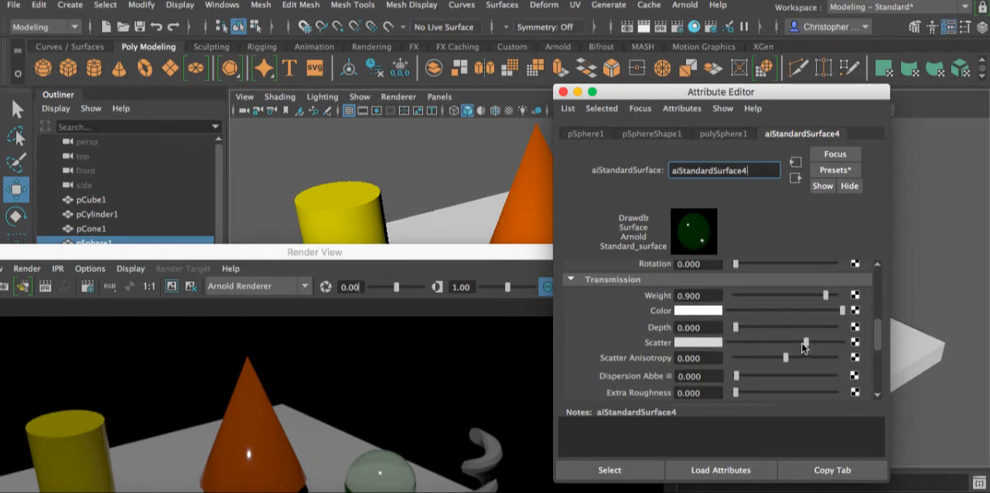
drag(647, 89, 751, 88)
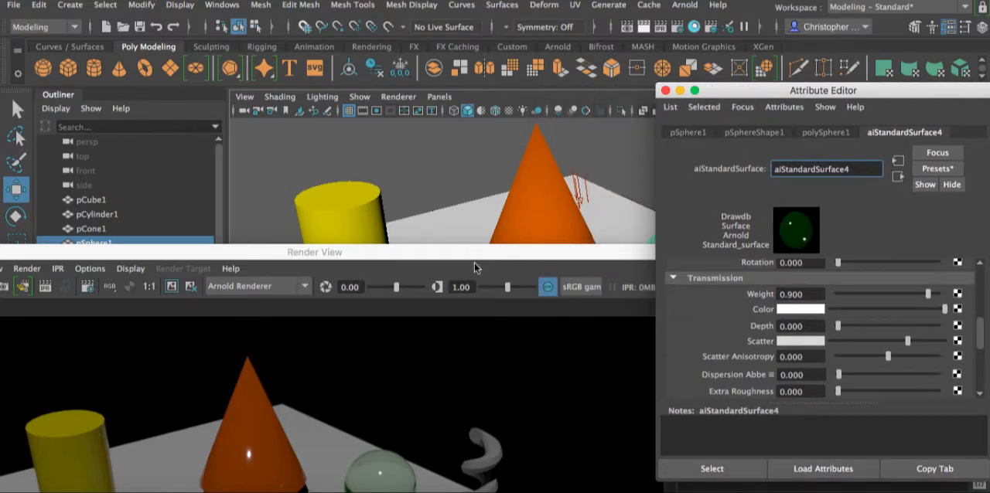
drag(474, 256, 595, 28)
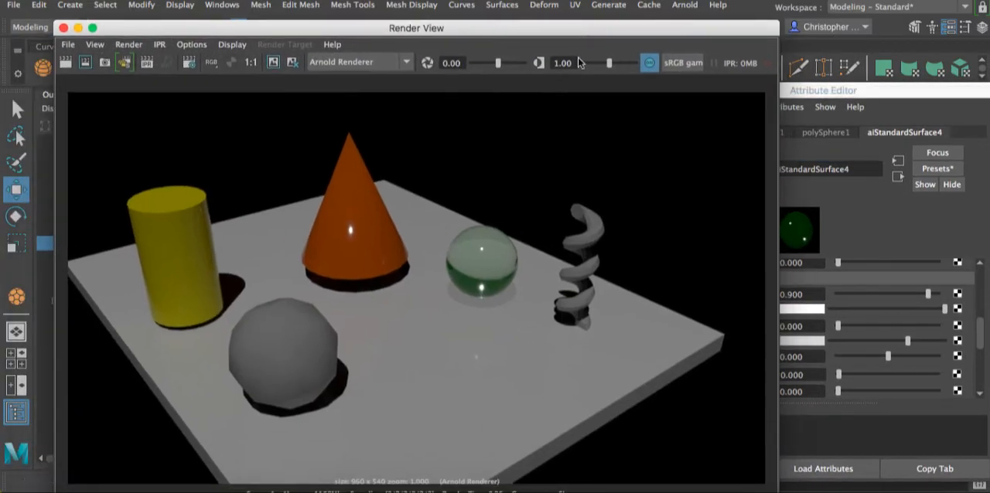
- Try a higher transmission depth on the sphere material, reset it to 0 and move the Attribute Editor aside
drag(839, 330, 860, 329)
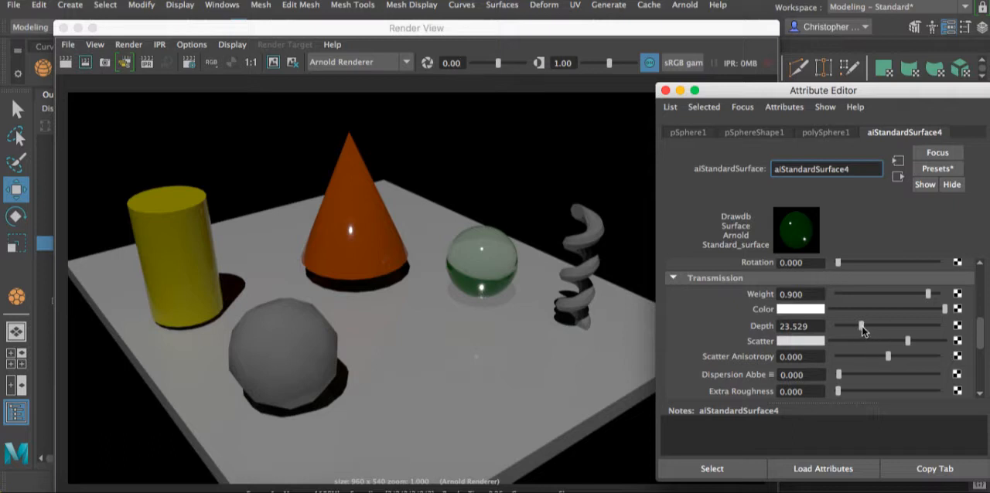
double_click(780, 323)
text(000)
key(Return)
drag(772, 96, 815, 95)
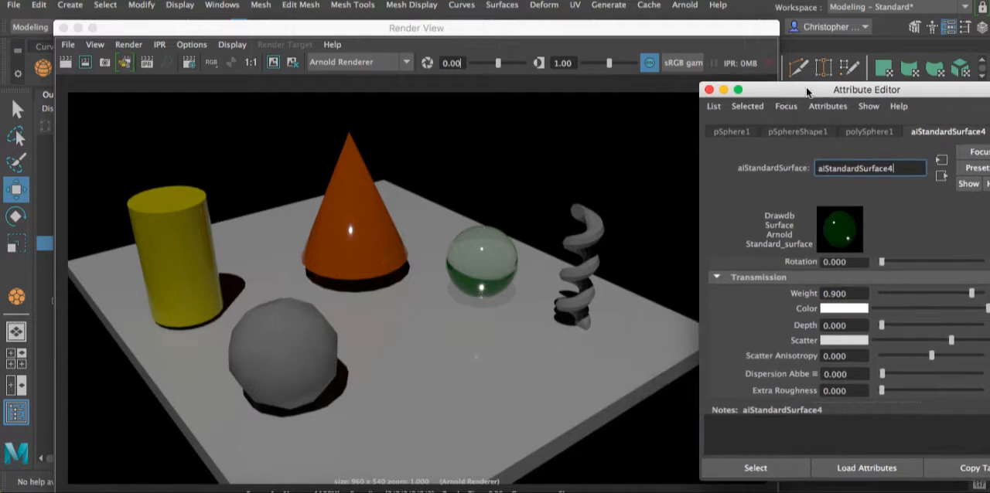
- Render only a region drawn around the transparent sphere and compare the result with the kept image
click(86, 67)
drag(109, 153, 227, 338)
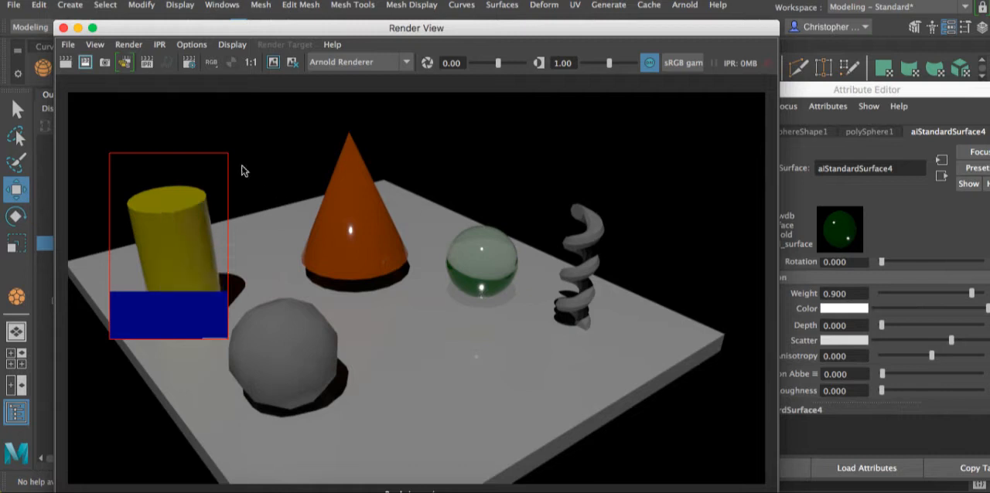
drag(444, 203, 486, 262)
drag(419, 188, 539, 318)
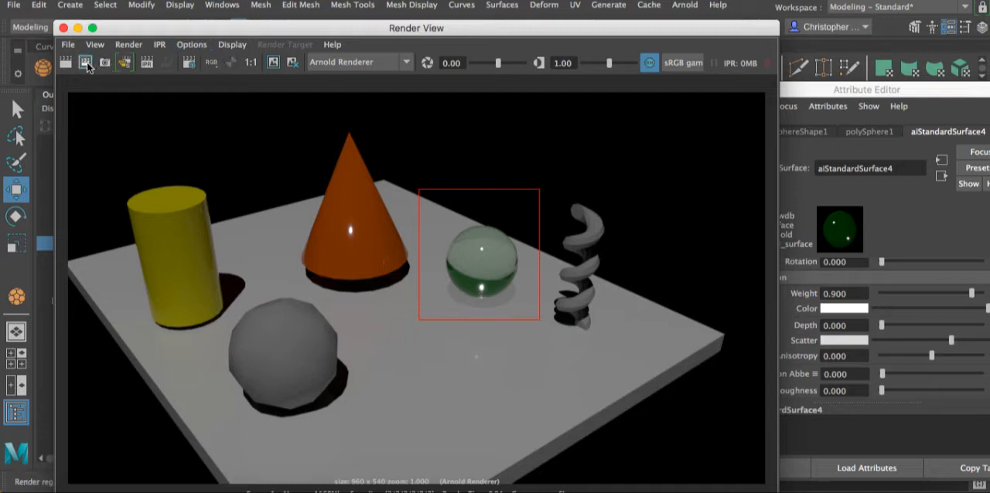
click(87, 65)
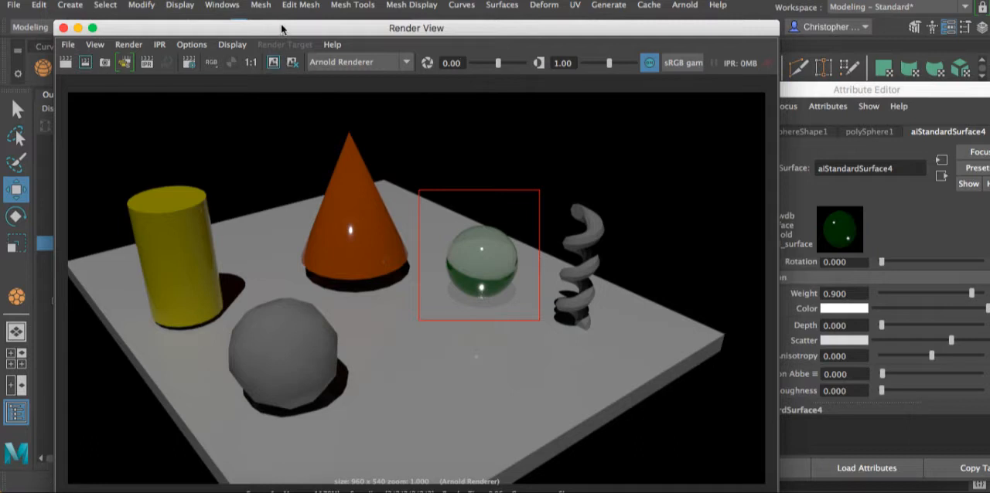
drag(281, 23, 274, 3)
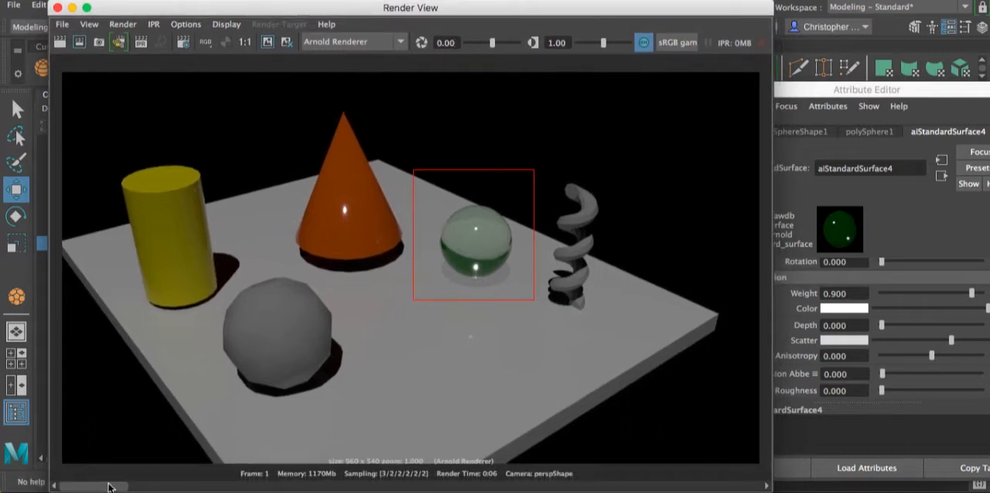
drag(162, 489, 79, 490)
- Re-render the sphere region with the material's transmission scatter reset to black and its depth set to 50
drag(805, 88, 629, 54)
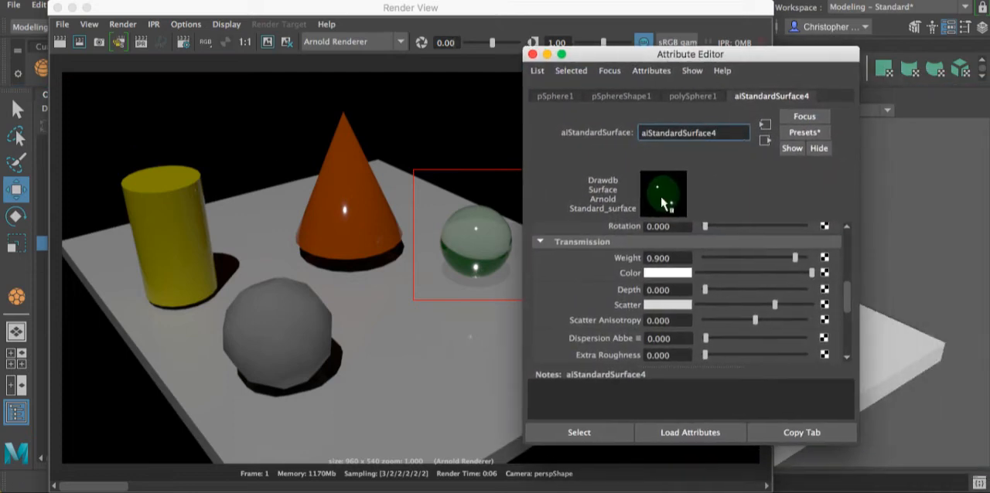
click(698, 305)
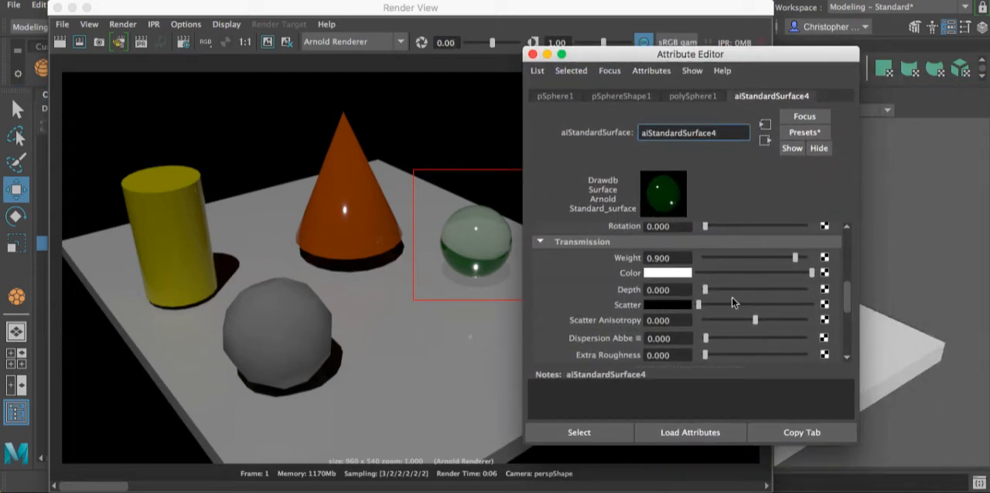
drag(705, 290, 624, 290)
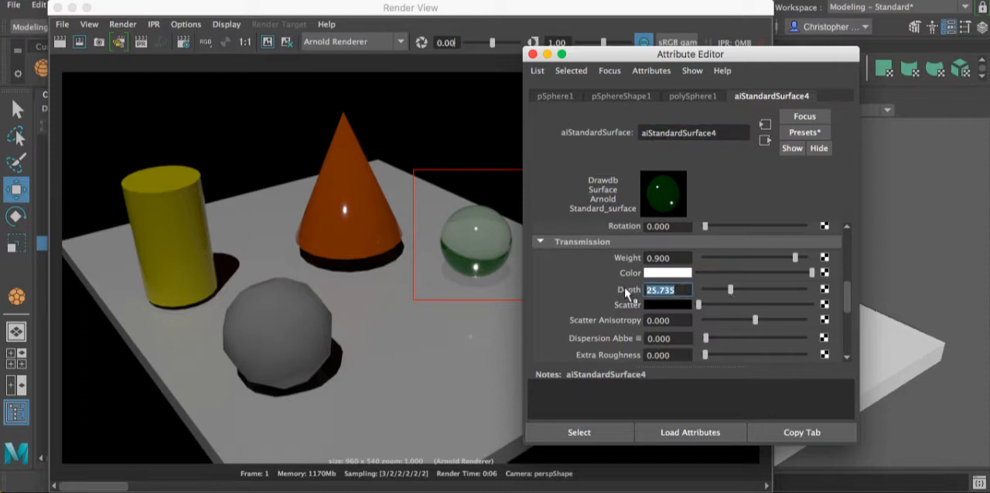
text(50)
key(Return)
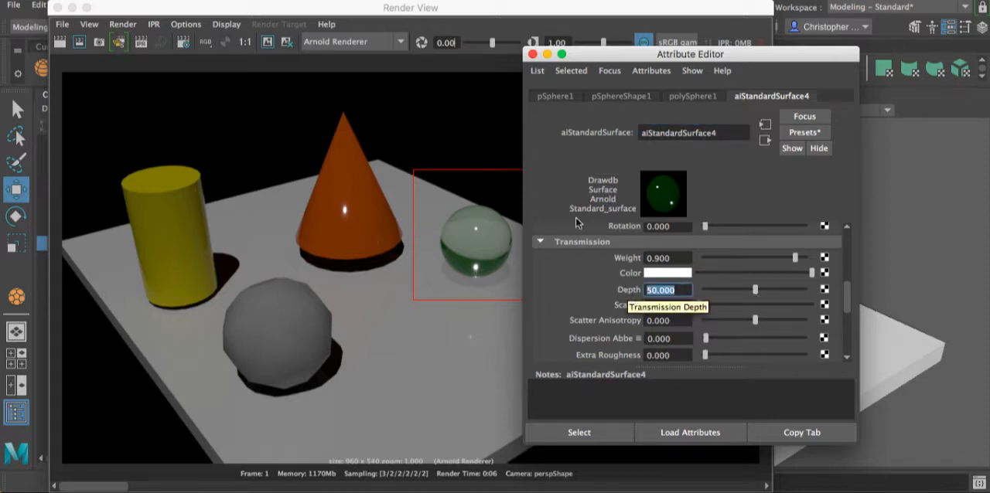
drag(618, 54, 769, 63)
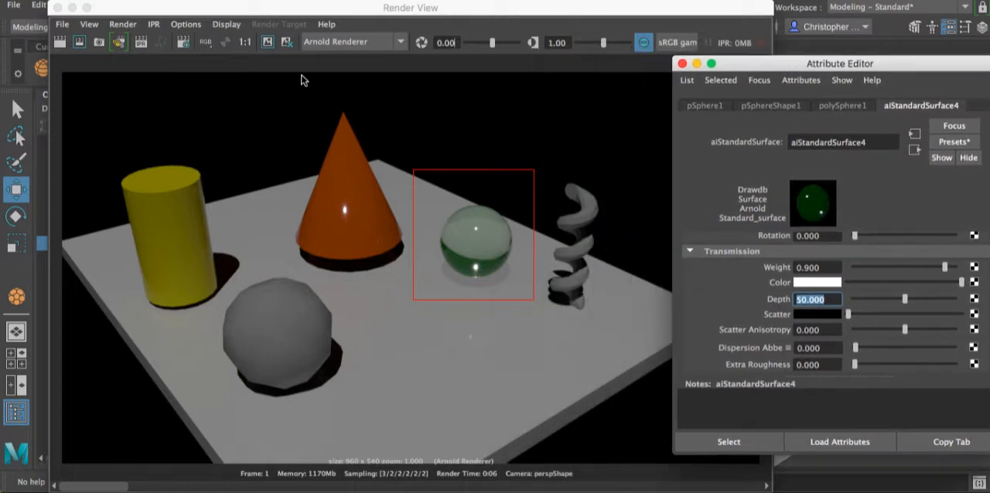
click(87, 47)
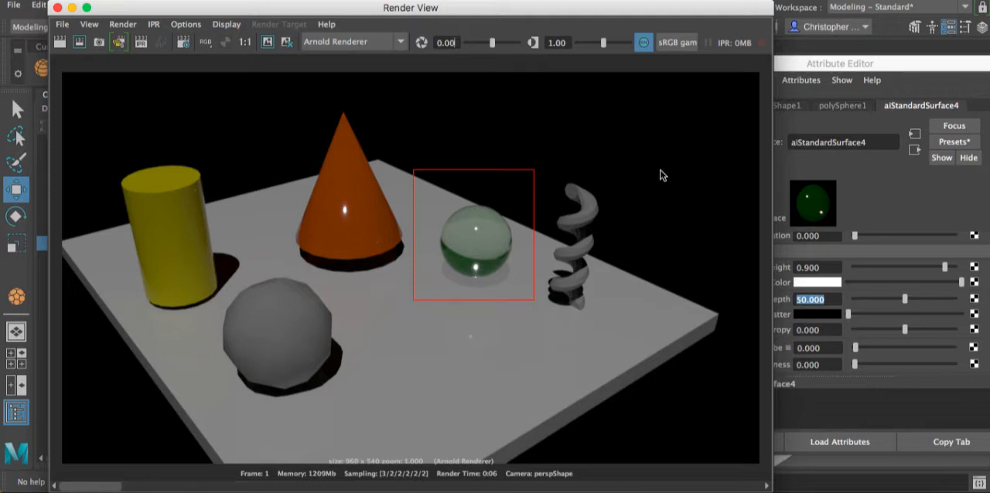
- Set the sphere material's scatter anisotropy to 0.5, then re-render the region and compare it with the kept image
drag(826, 65, 642, 47)
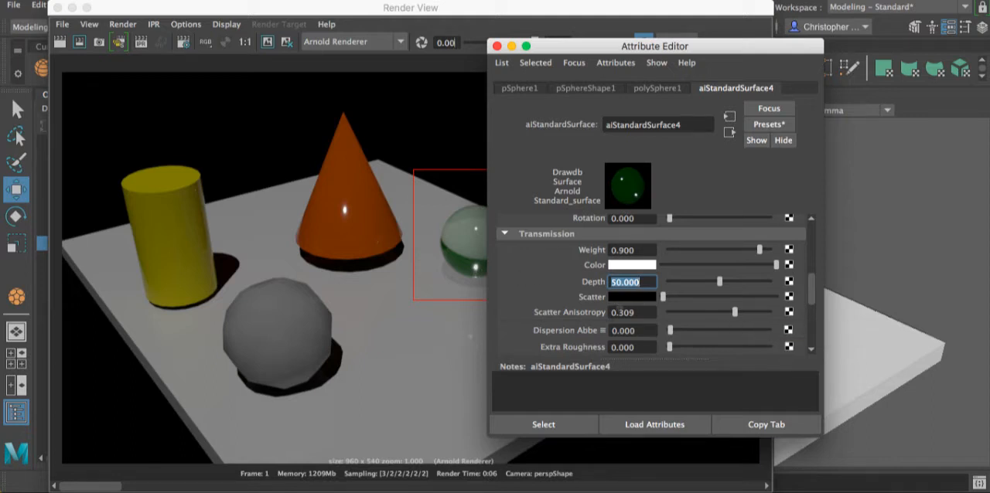
key(Tab)
text(5)
key(Return)
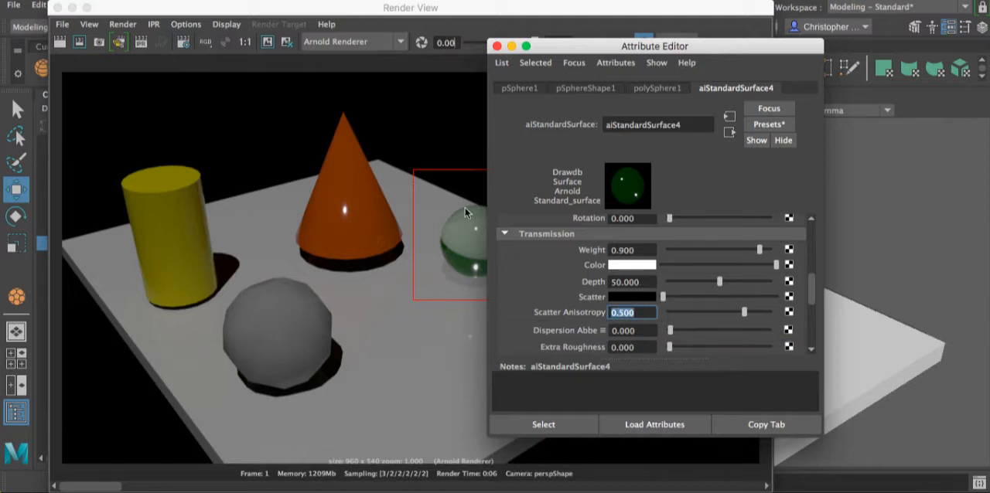
drag(613, 46, 773, 54)
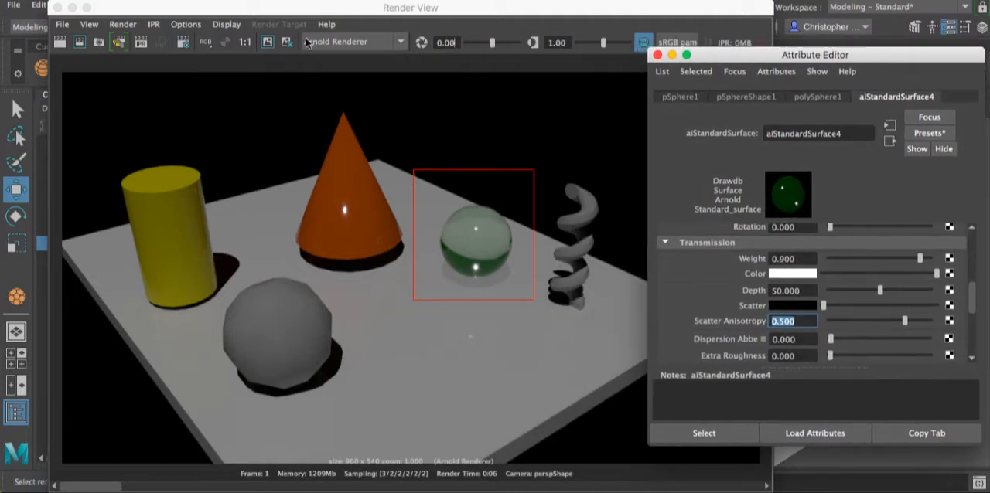
click(81, 41)
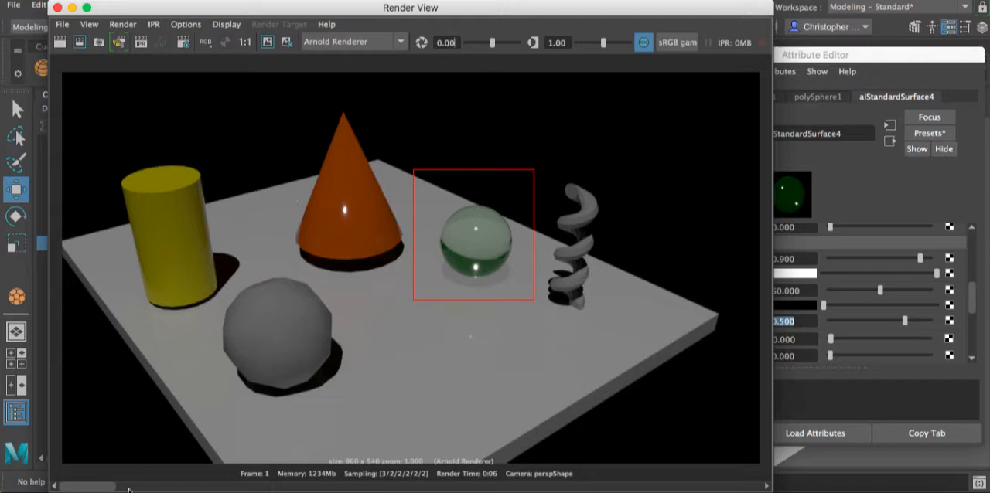
mouse_move(107, 488)
mouse_down()
mouse_move(499, 489)
mouse_move(89, 490)
mouse_up()
- Set the sphere material's transmission extra roughness to 0.5
drag(808, 57, 691, 23)
text(0.5)
key(Return)
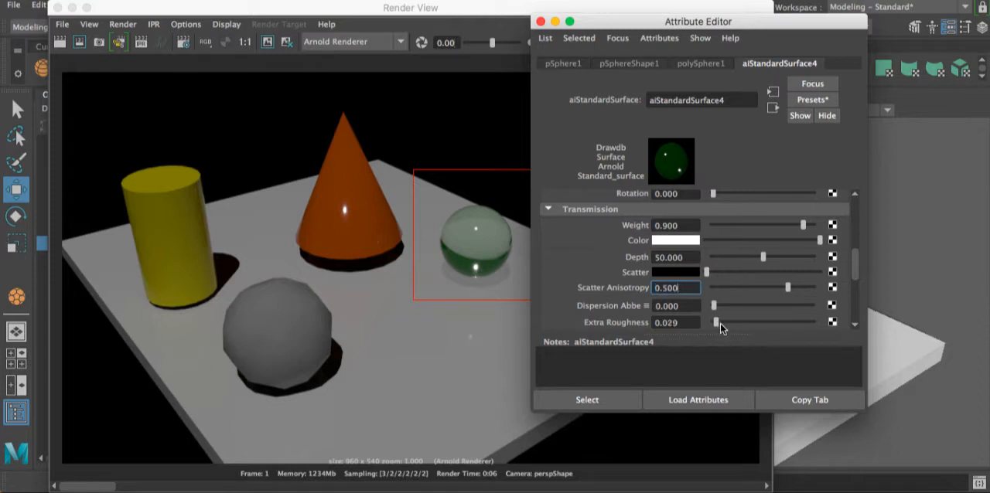
drag(726, 327, 730, 327)
click(684, 323)
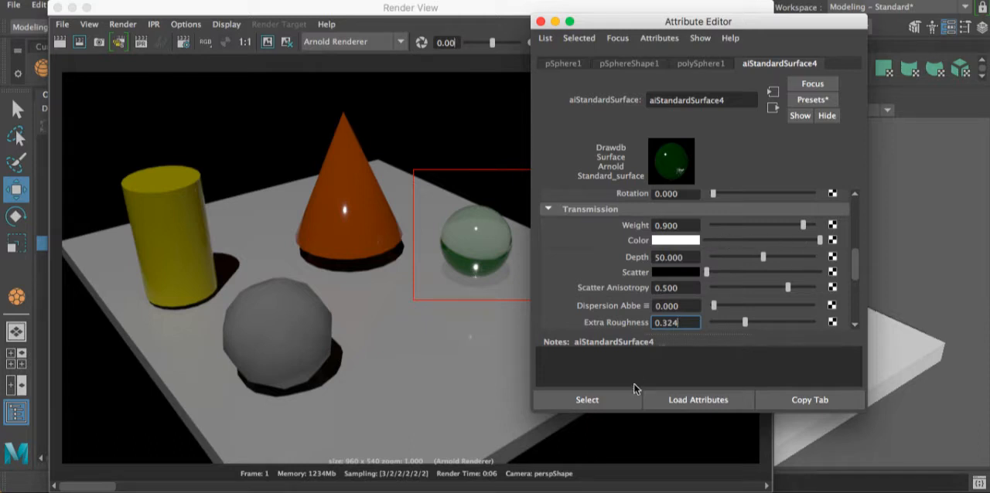
scroll(696, 232, down, 1)
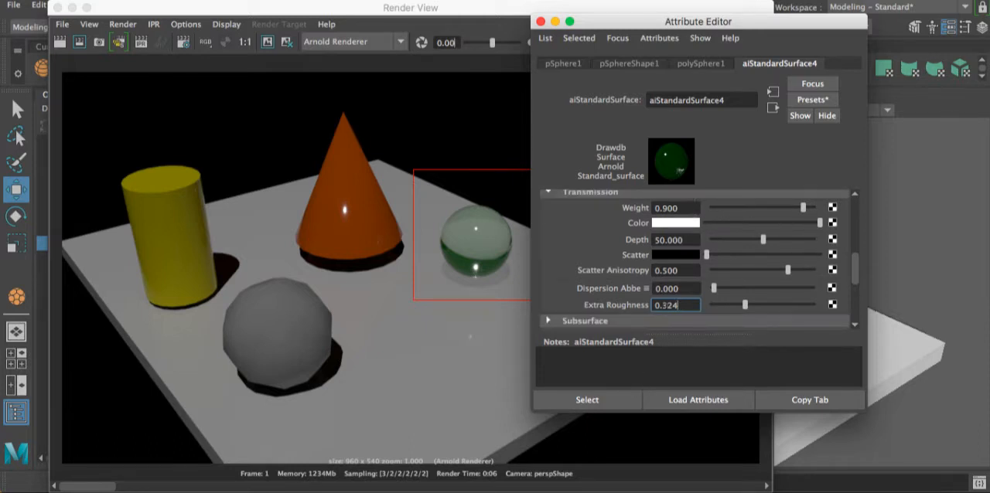
drag(679, 306, 640, 304)
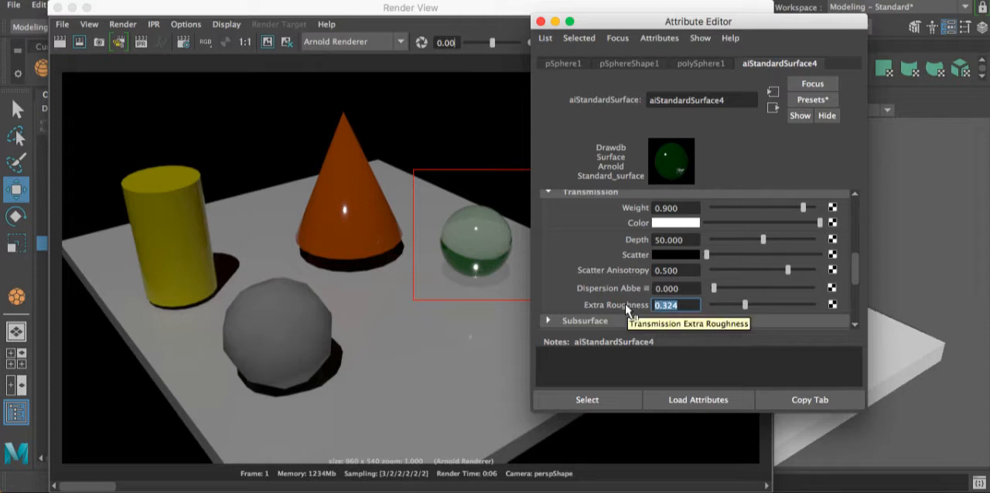
text(0.5)
key(Return)
- Reset the sphere material's scatter anisotropy to 0 and re-render the region around the sphere
drag(790, 271, 584, 270)
text(0)
key(Return)
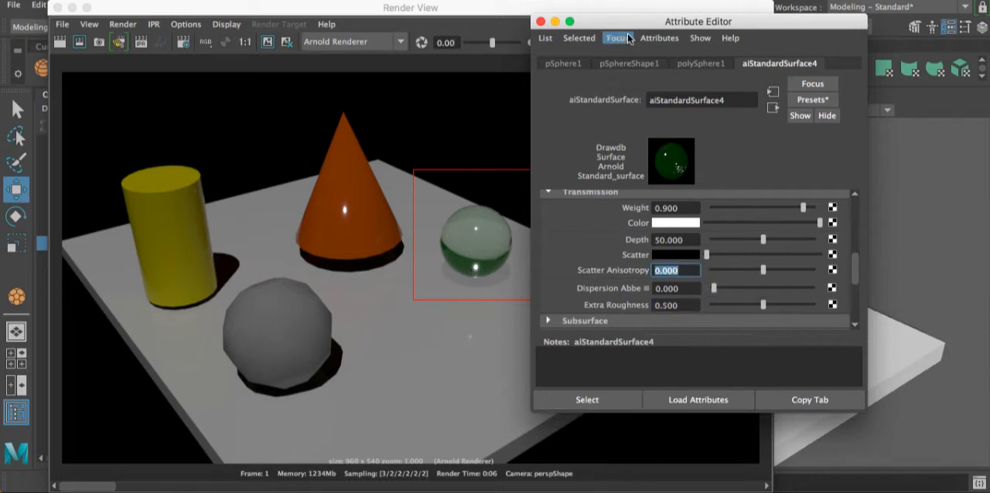
drag(628, 30, 704, 30)
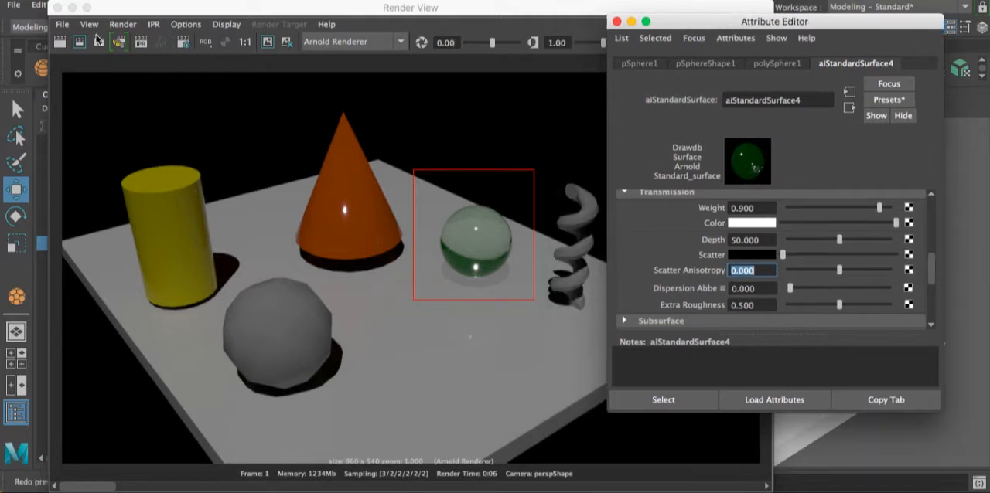
click(84, 48)
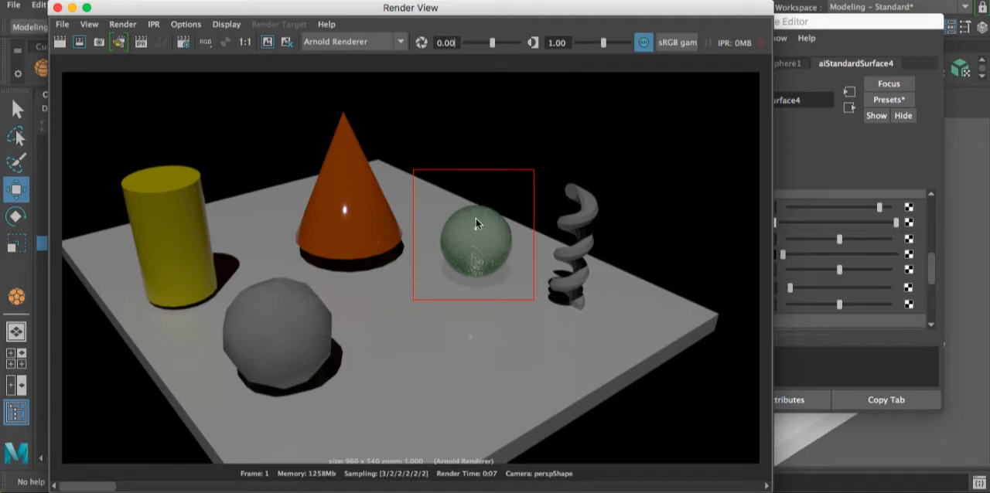
- Re-render the sphere region with transmission weight raised to 1 and extra roughness lowered to 0
drag(817, 26, 797, 24)
scroll(760, 264, down, 3)
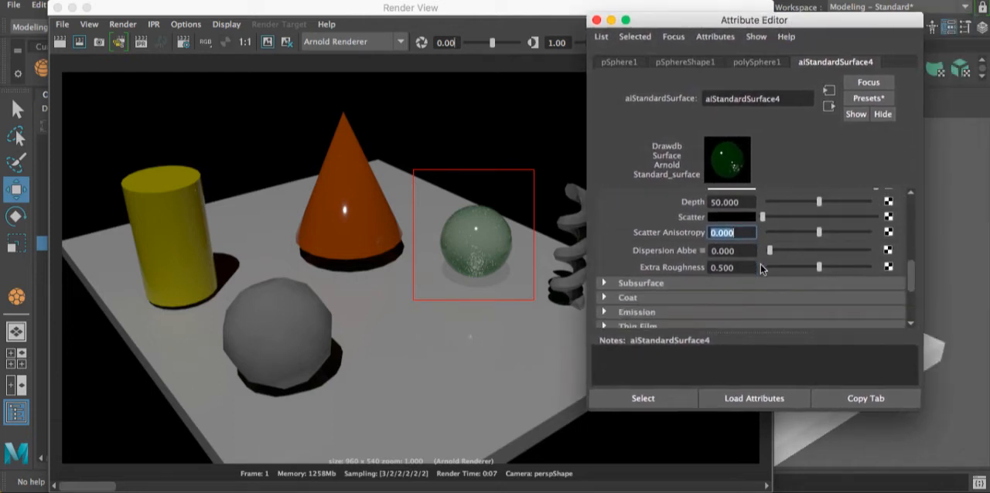
scroll(760, 264, up, 8)
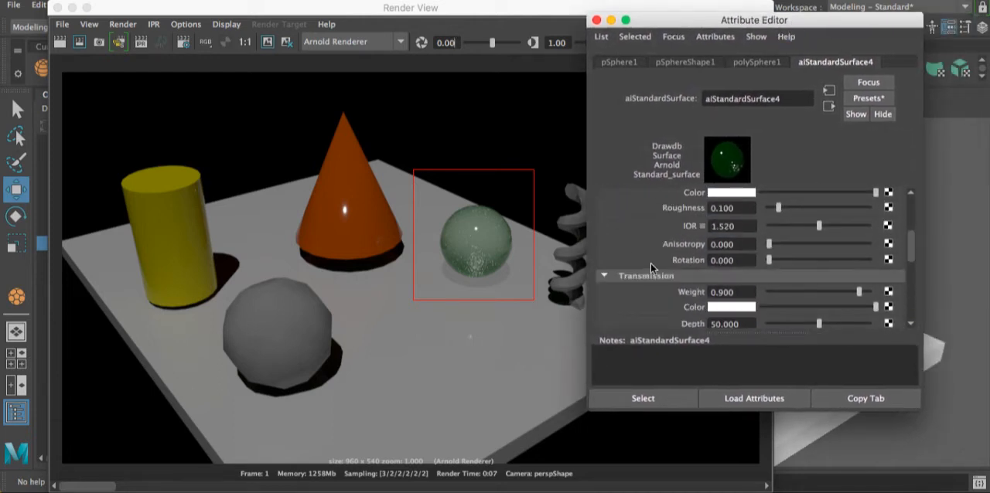
scroll(651, 263, down, 3)
click(731, 287)
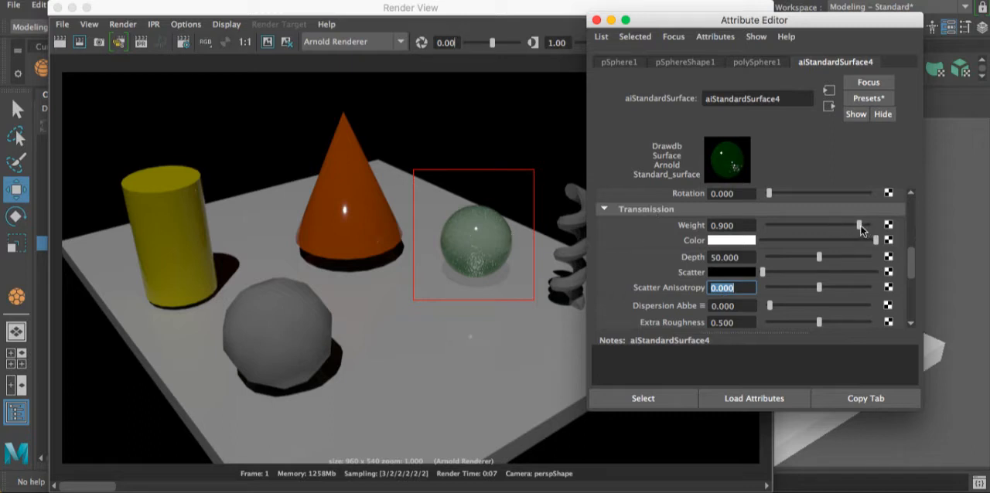
drag(861, 230, 897, 232)
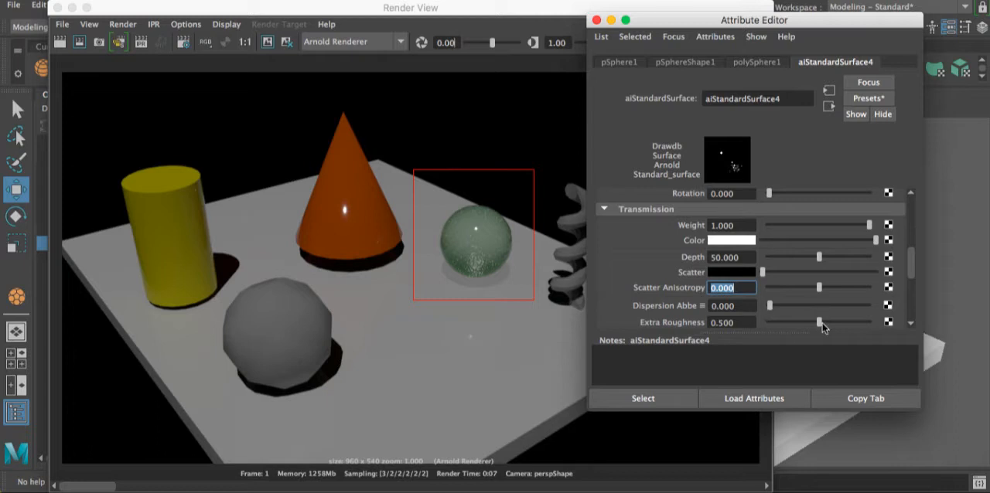
drag(819, 324, 745, 324)
click(80, 42)
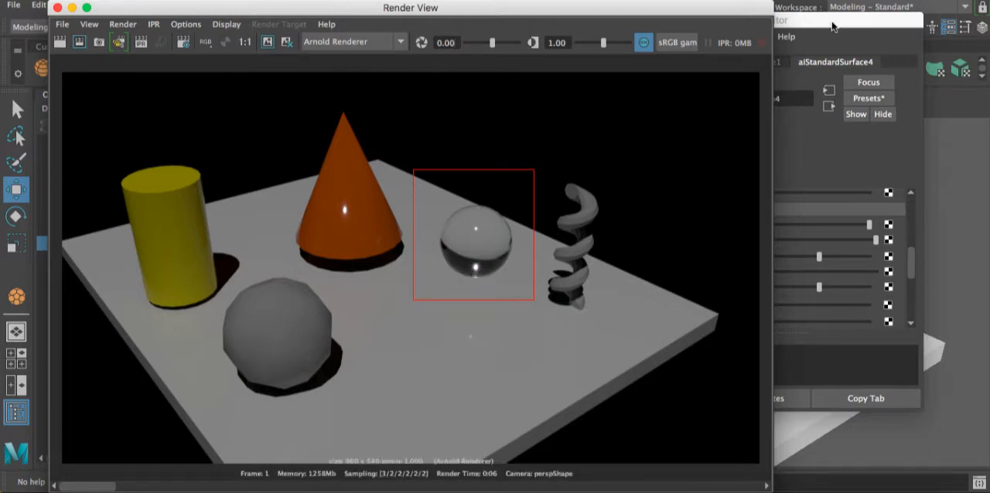
- Lower the sphere material's transmission weight to about 0.441 and re-render the region
click(806, 137)
drag(802, 228, 812, 225)
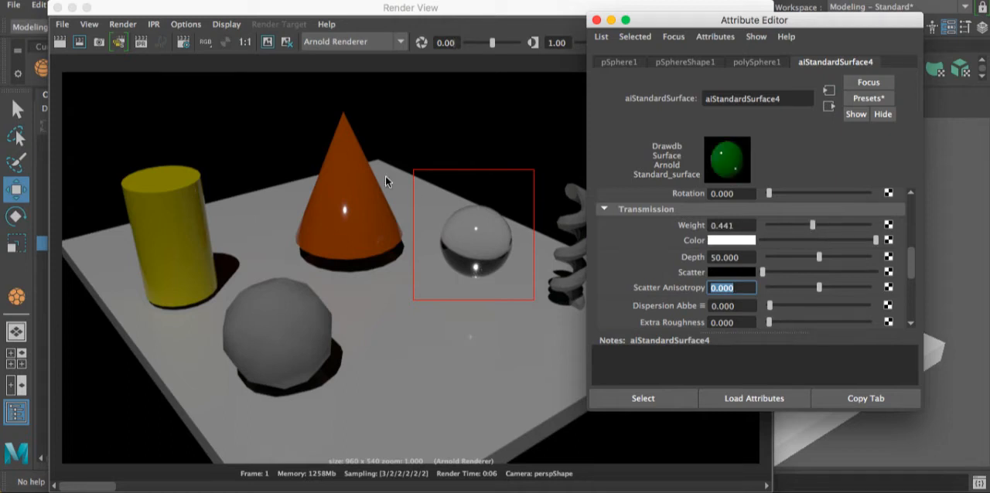
click(80, 43)
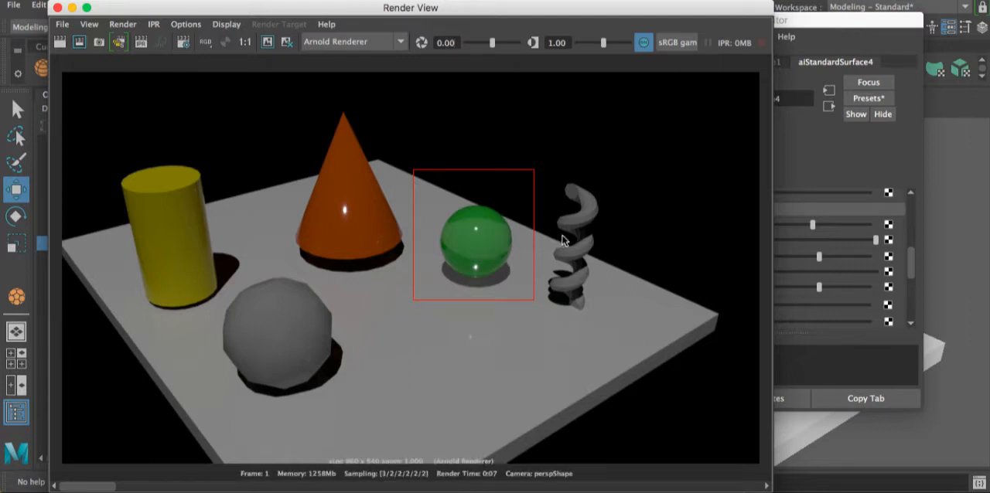
- Close the render window and move the sphere material's Attribute Editor clear of the helix in the viewport
click(851, 32)
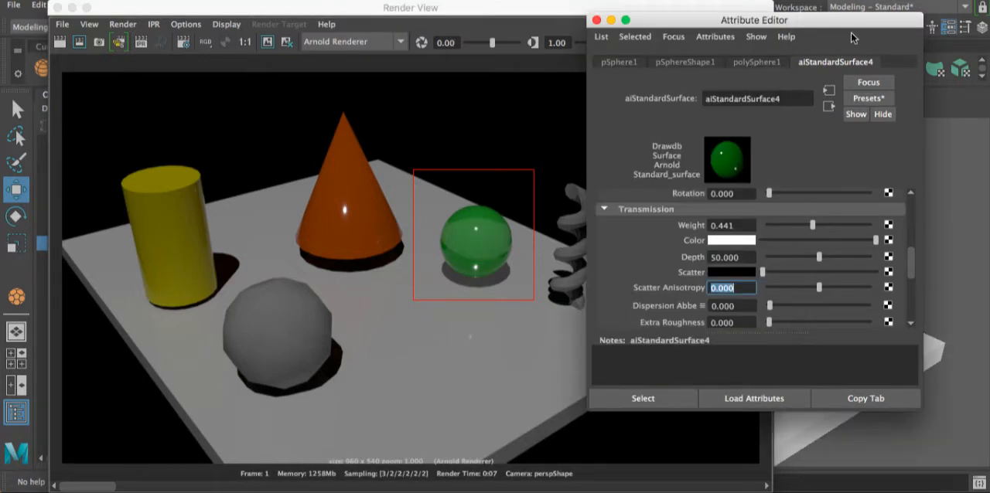
drag(813, 24, 796, 13)
scroll(727, 226, down, 3)
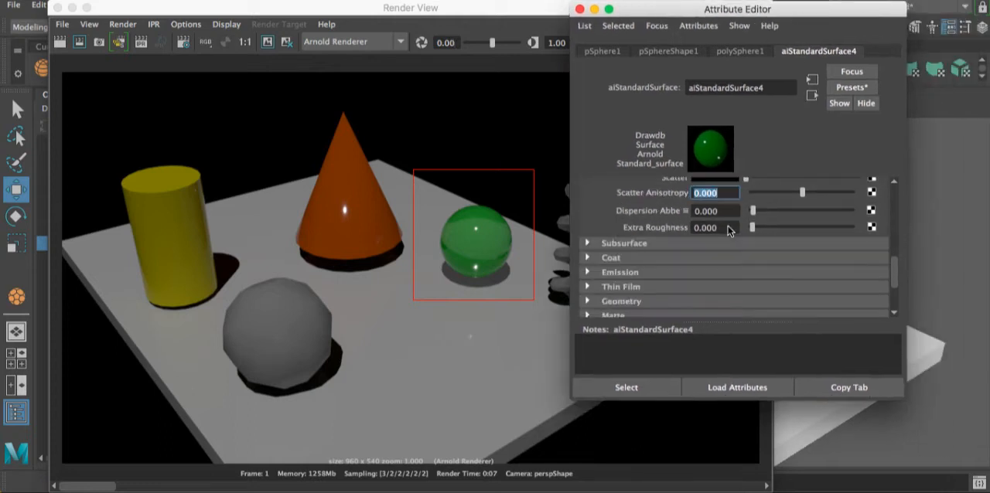
drag(660, 9, 808, 41)
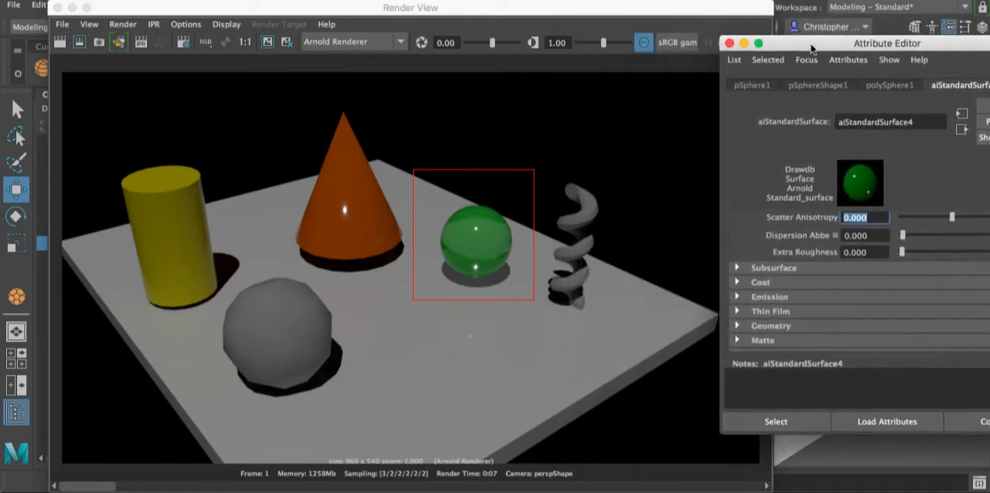
click(592, 211)
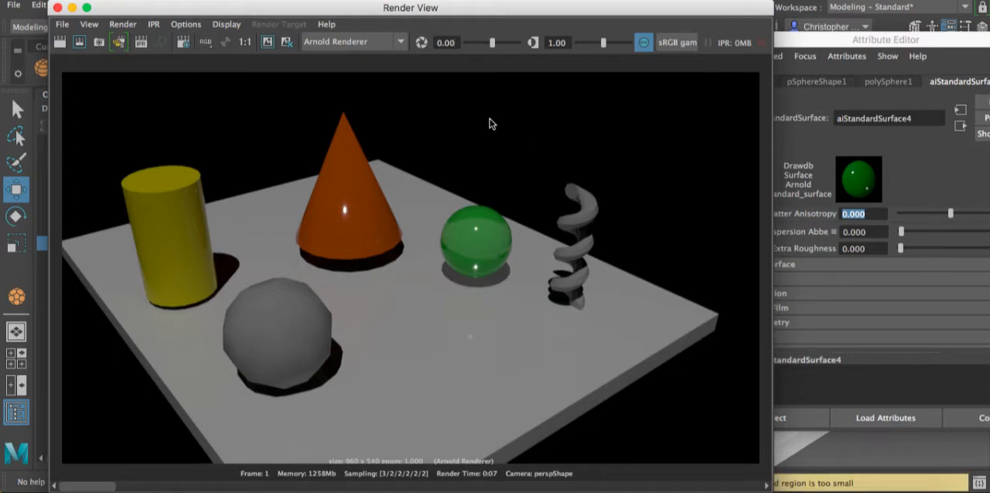
drag(833, 43, 741, 45)
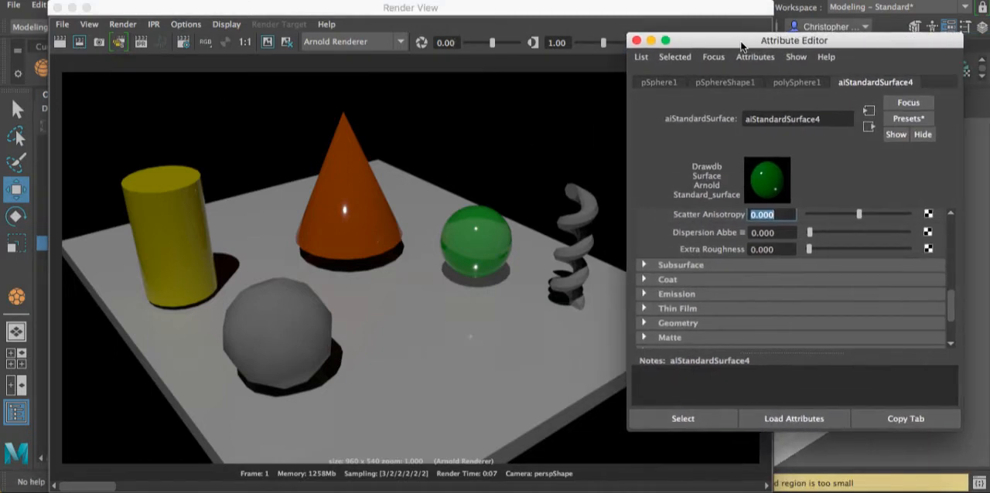
click(57, 7)
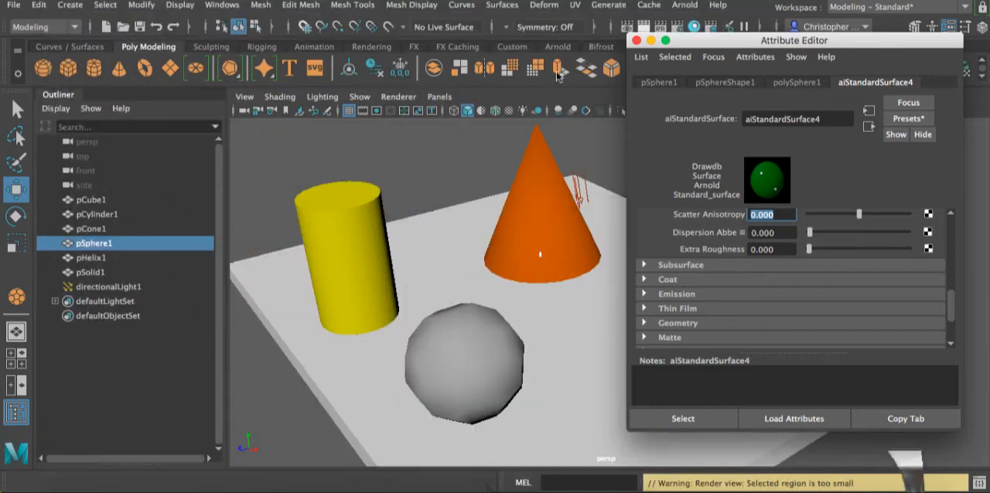
drag(724, 48, 234, 53)
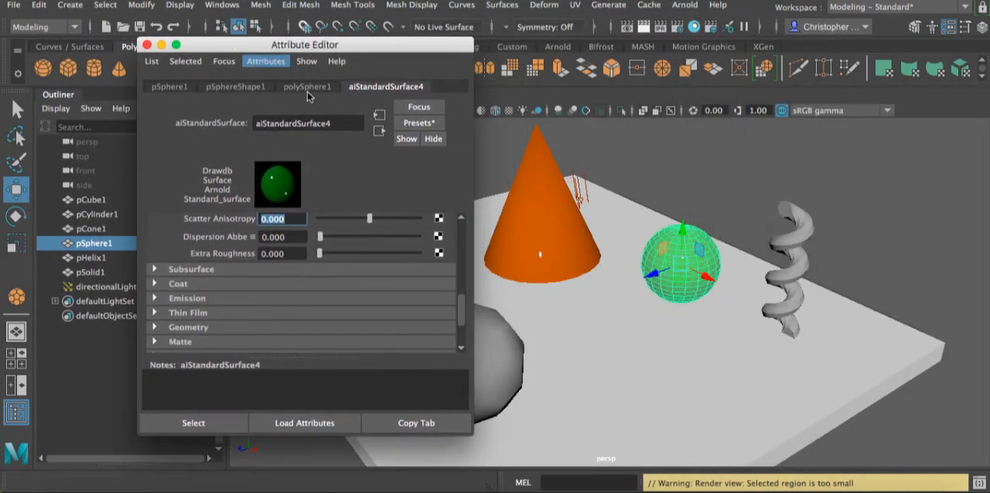
- Select the helix and turn off Opaque in its shape's Arnold attributes
click(804, 236)
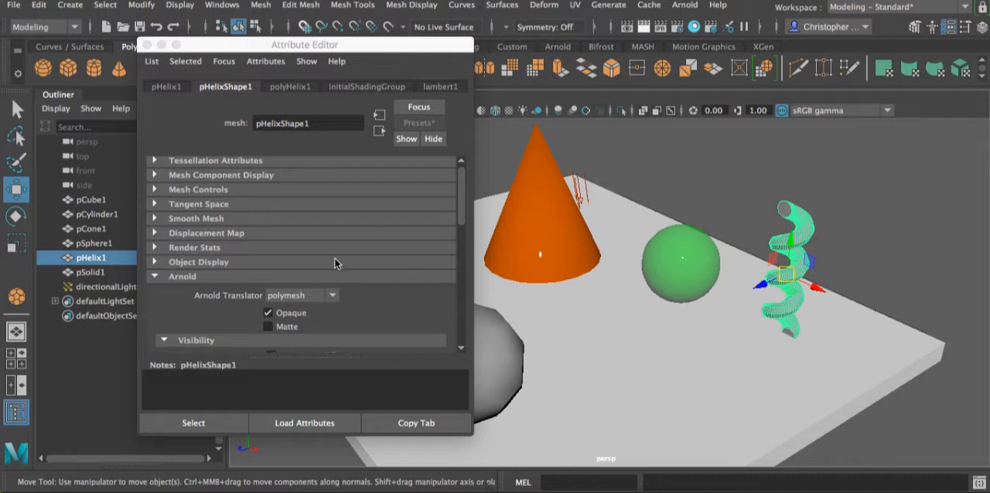
scroll(344, 267, down, 2)
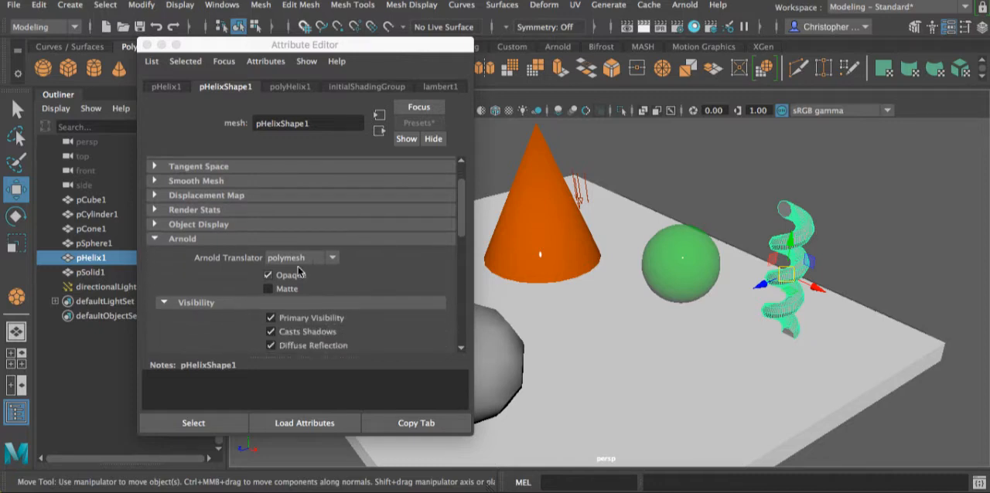
click(268, 275)
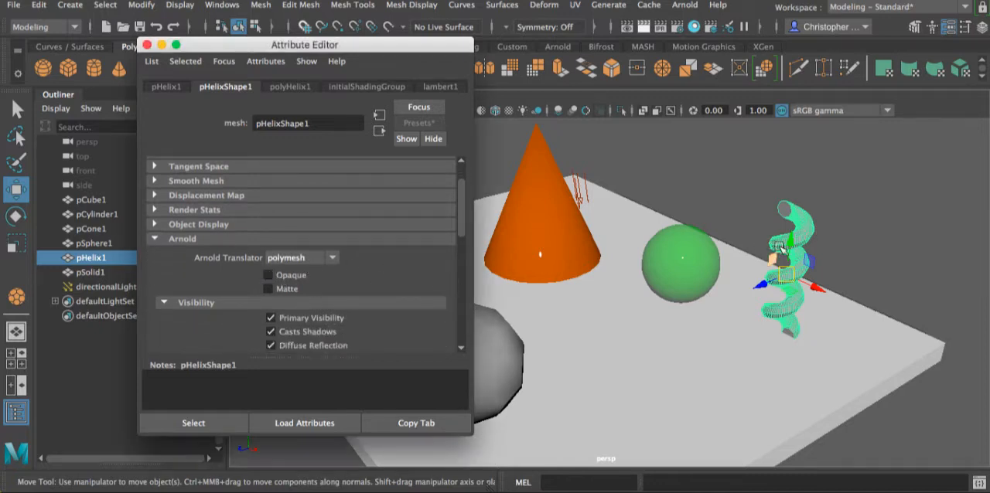
click(155, 241)
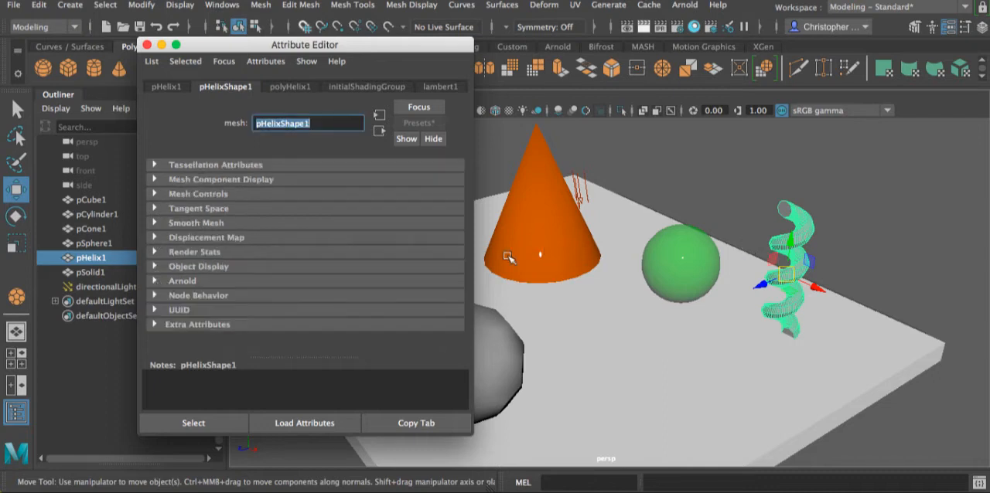
- Assign a new Arnold aiStandardSurface material to the helix
click(823, 207)
click(800, 218)
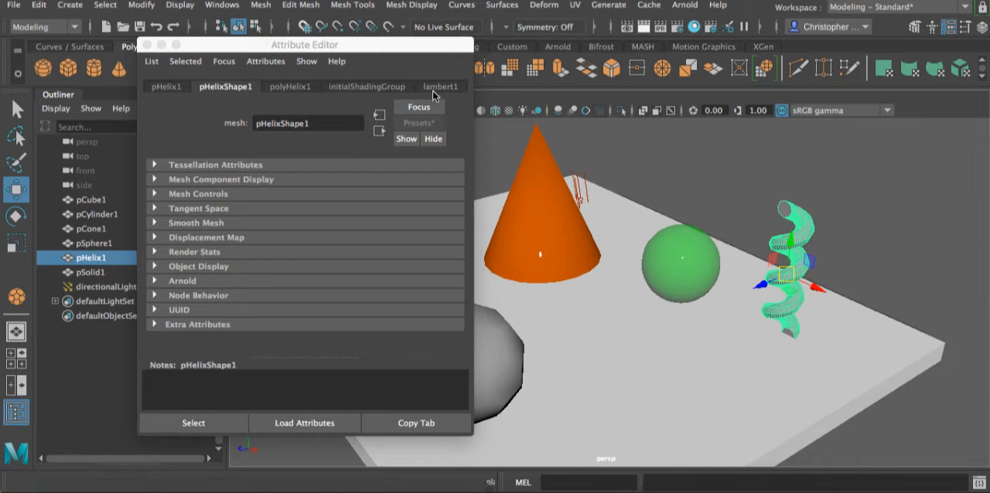
right_drag(805, 216, 651, 37)
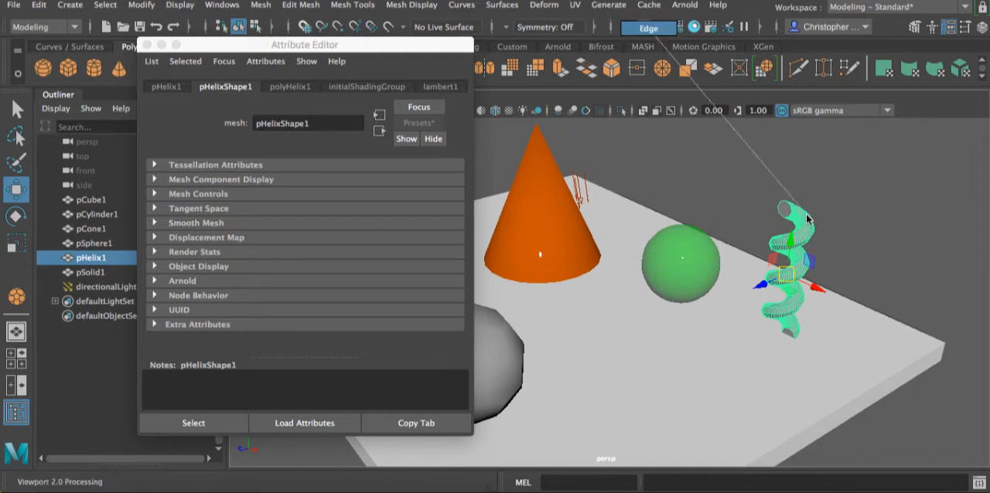
right_drag(795, 221, 875, 68)
click(839, 230)
click(804, 234)
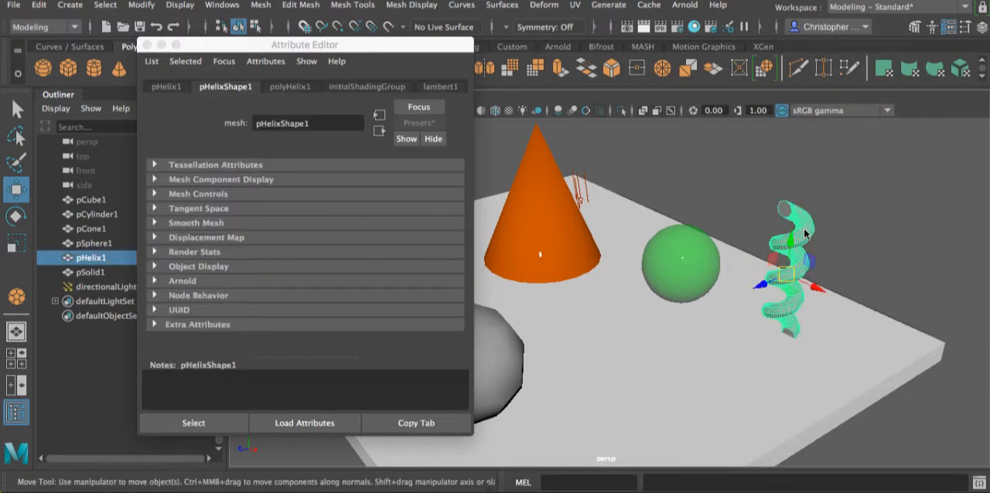
right_drag(804, 233, 797, 461)
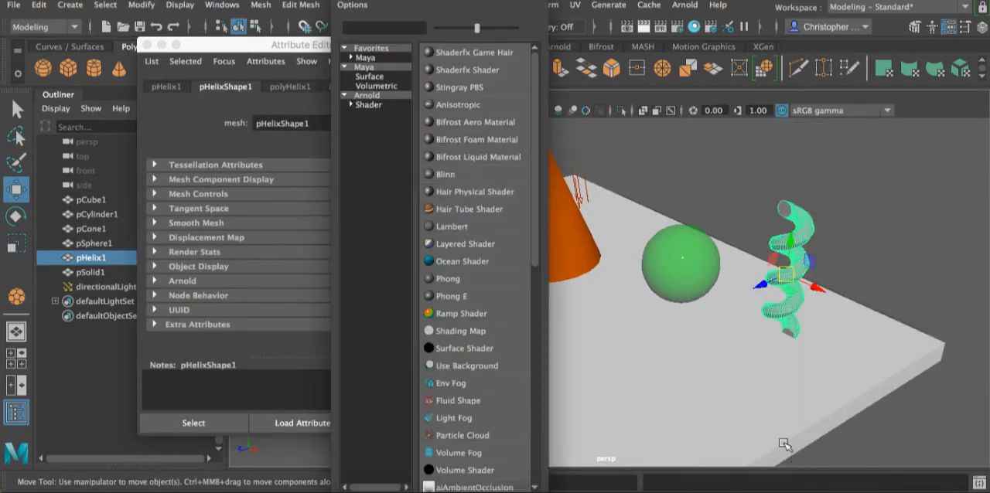
click(362, 105)
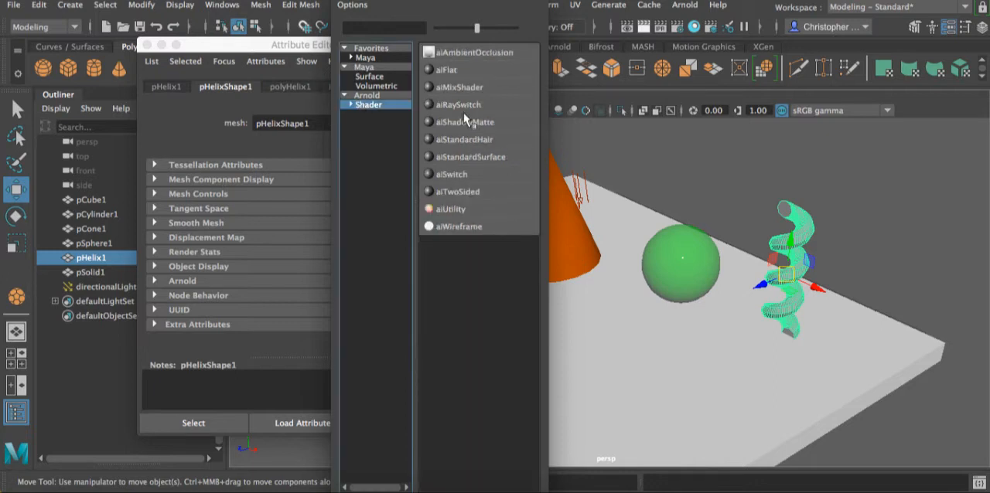
click(470, 157)
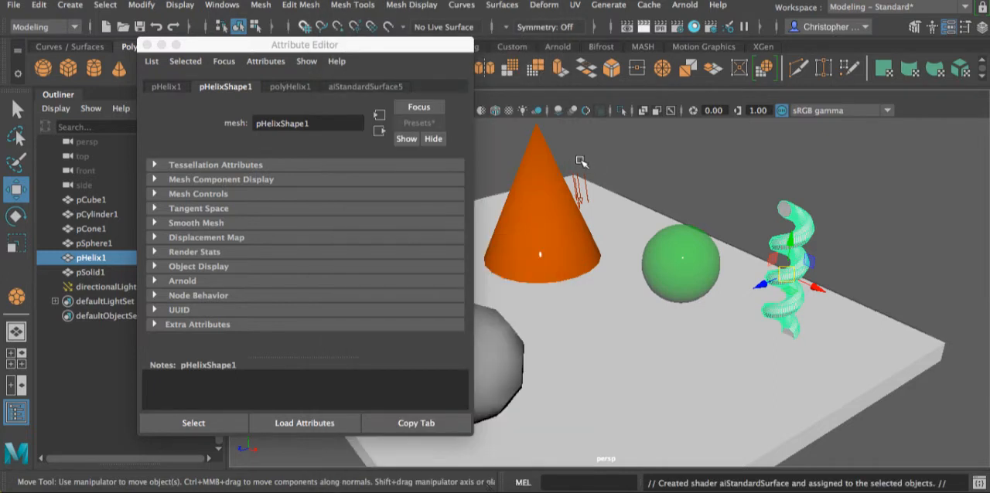
- Raise the helix material's subsurface weight to 1
scroll(265, 228, down, 3)
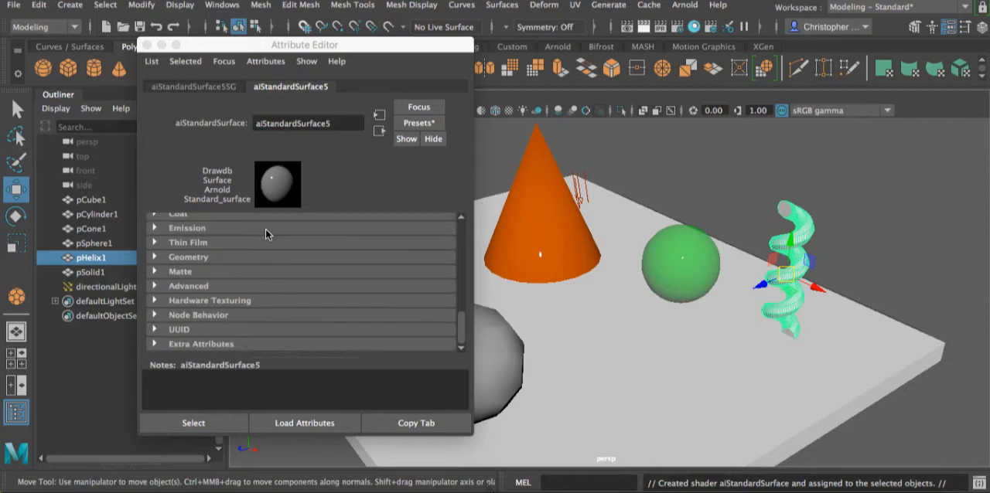
scroll(249, 236, up, 1)
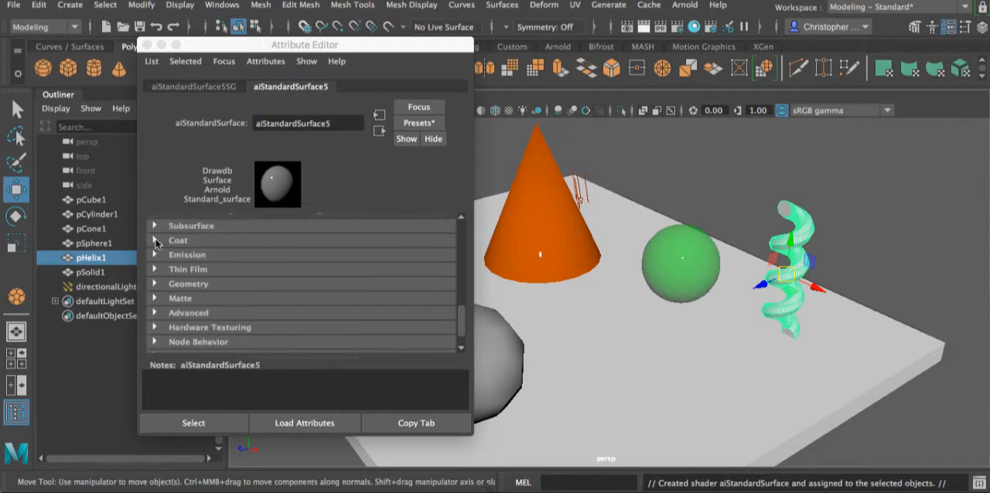
click(153, 226)
drag(319, 243, 322, 243)
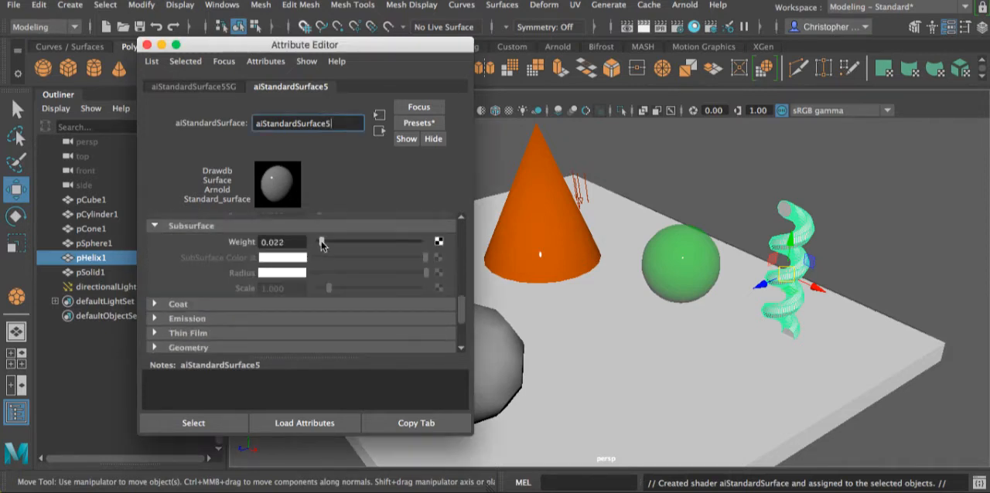
drag(452, 250, 447, 239)
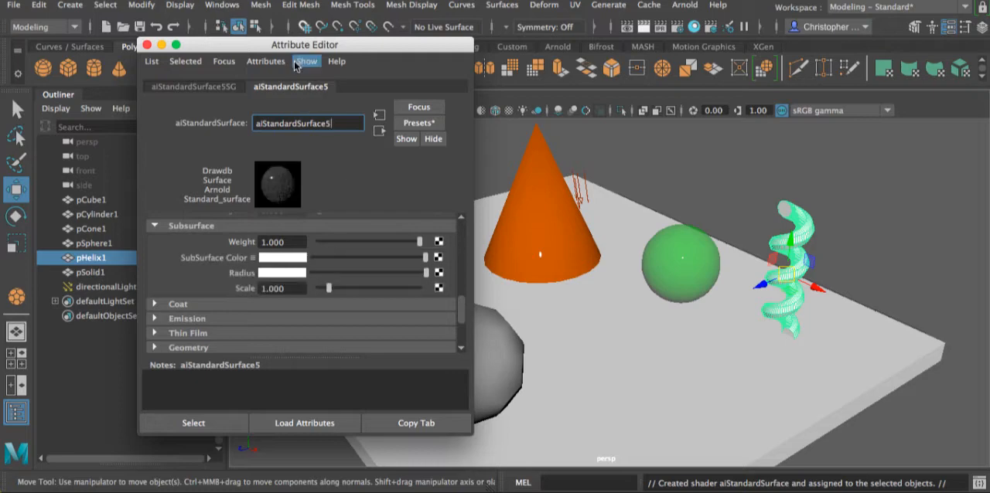
- Reopen the render window, mark a region around the helix and render that region
drag(294, 46, 591, 115)
click(636, 26)
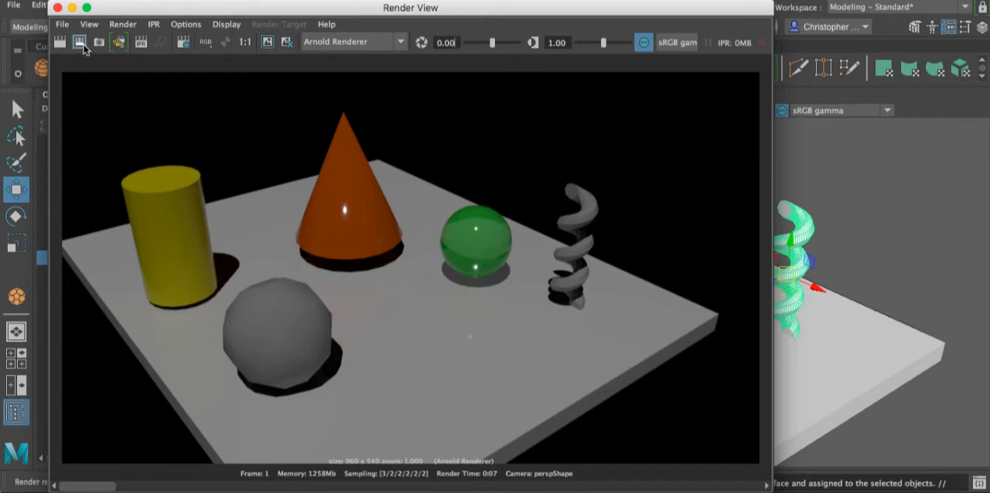
click(81, 44)
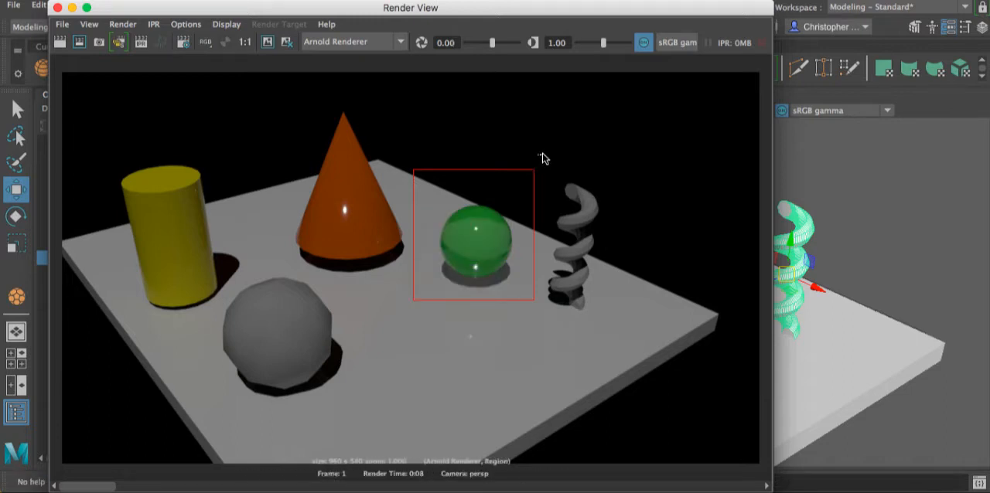
drag(540, 152, 615, 346)
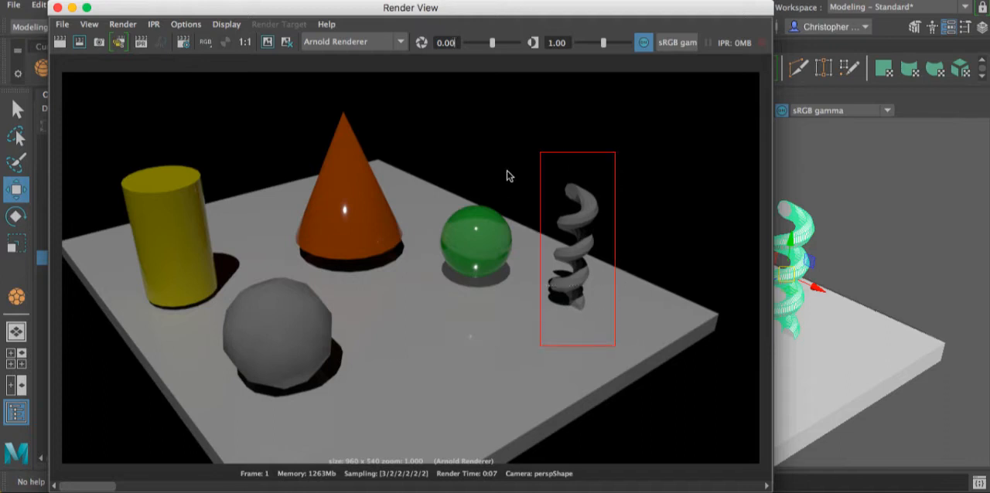
click(79, 42)
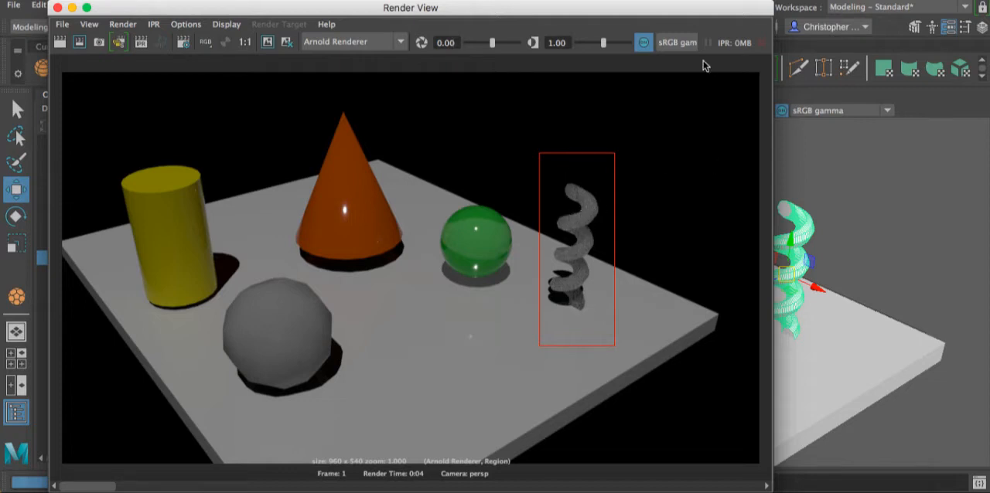
- Close the Attribute Editor and examine the helix's geometry up close in the viewport alongside its subsurface render
drag(678, 8, 480, 5)
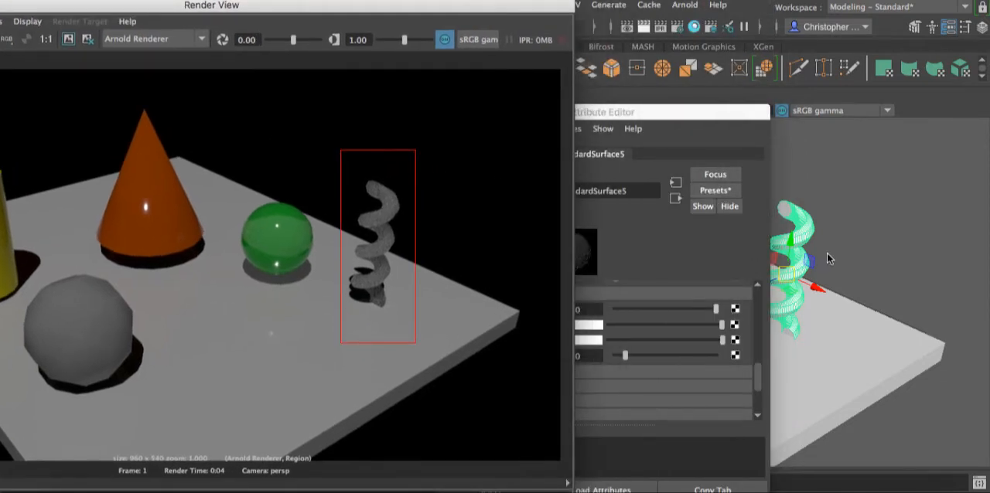
click(708, 112)
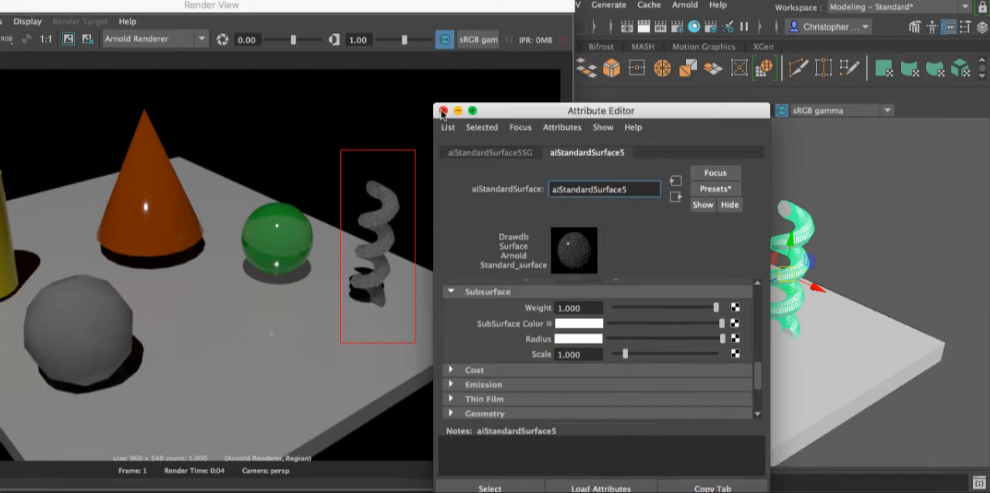
click(444, 111)
alt+middle_drag(829, 245, 755, 241)
alt+right_drag(752, 245, 873, 222)
alt+middle_drag(827, 216, 691, 309)
alt+right_drag(744, 286, 763, 291)
alt+middle_drag(808, 274, 729, 276)
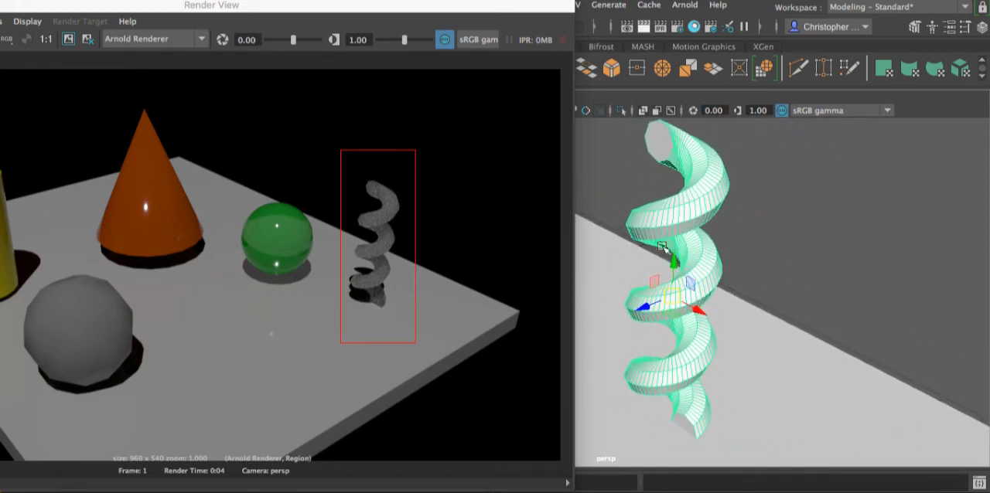
drag(210, 9, 504, 16)
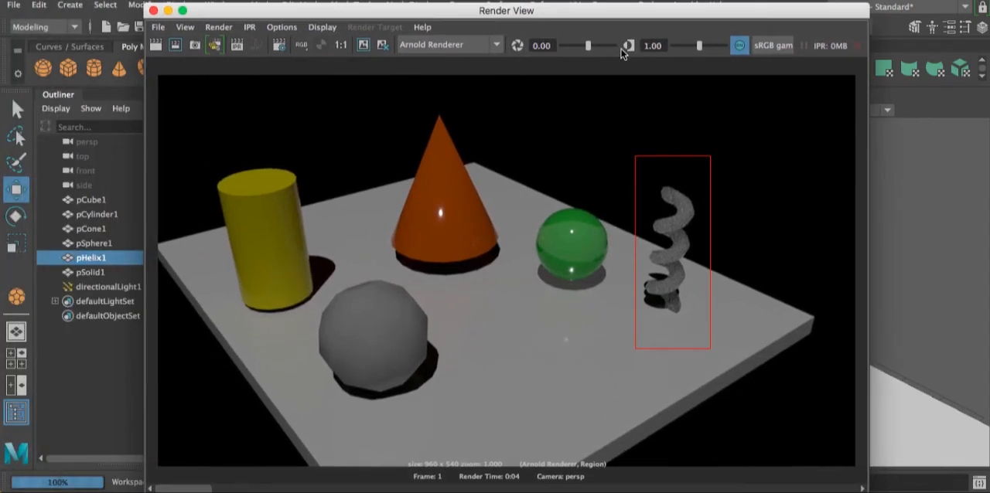
drag(621, 49, 576, 42)
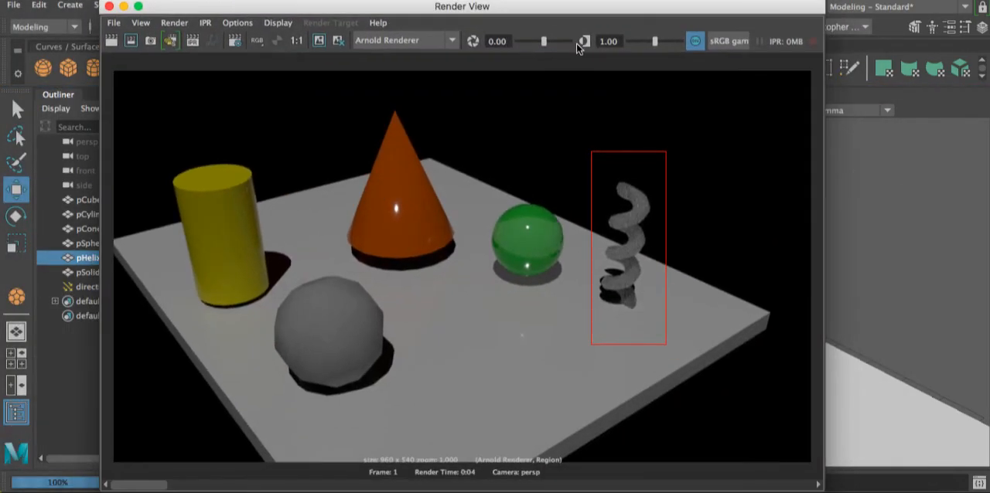
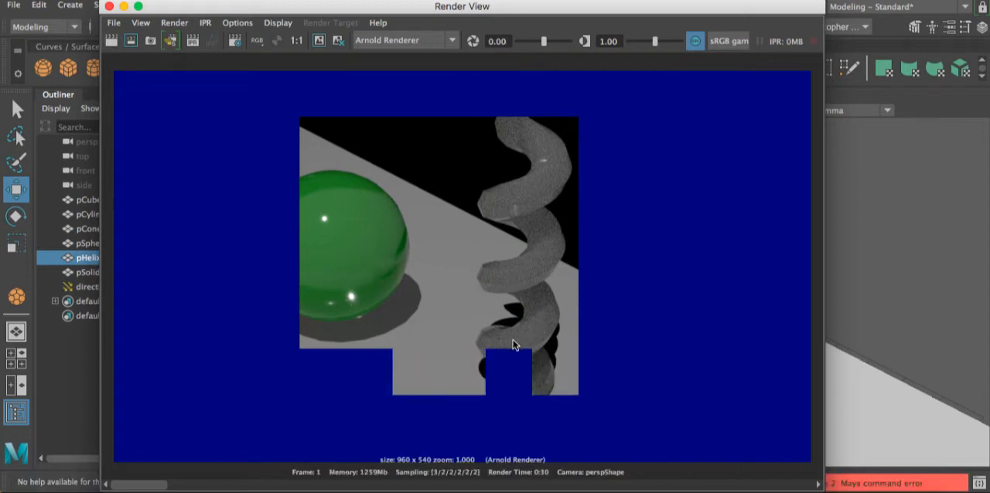
- Close the render window and reframe the perspective view closer on the primitives, keeping the helix in view
click(109, 6)
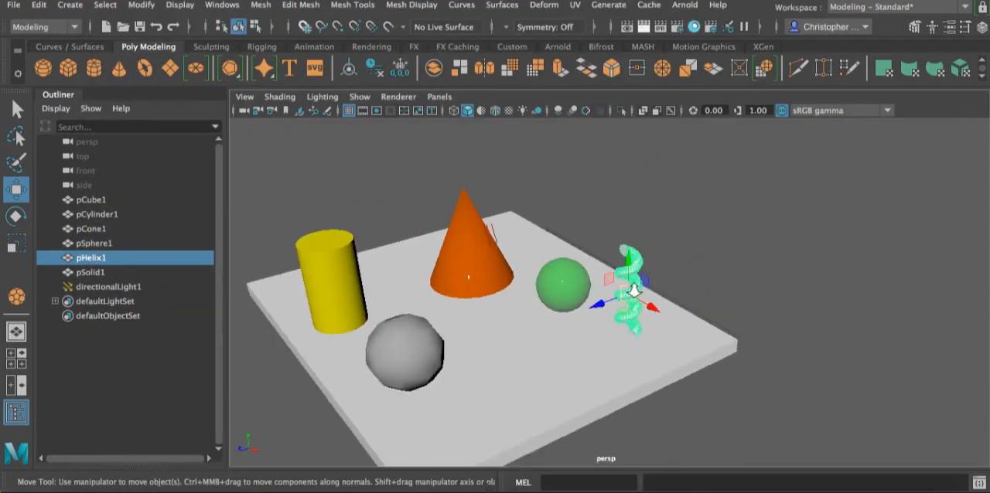
scroll(635, 286, up, 4)
alt+middle_drag(555, 301, 683, 317)
scroll(646, 295, up, 3)
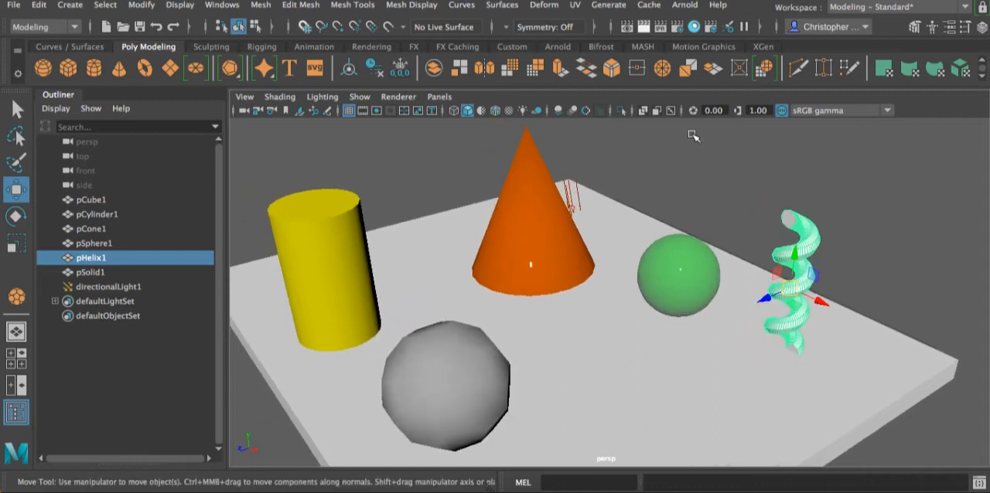
right_click(809, 238)
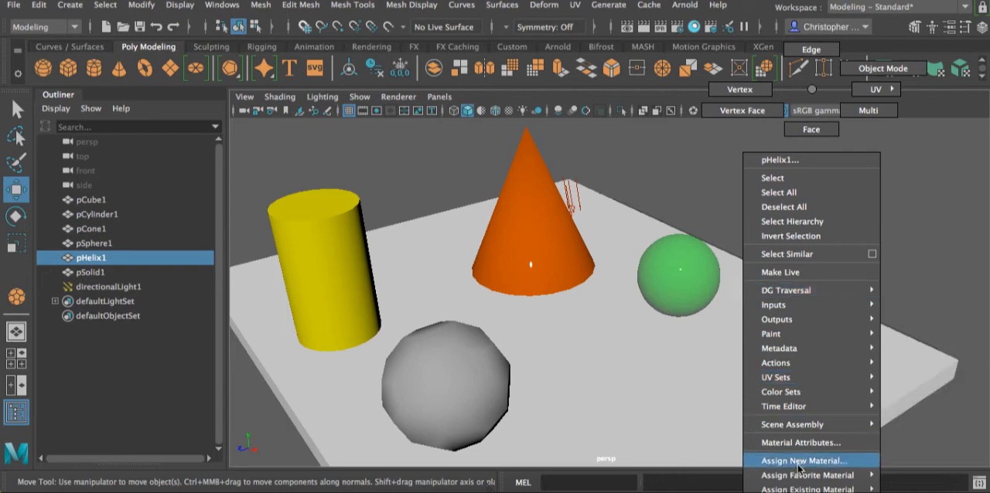
click(648, 163)
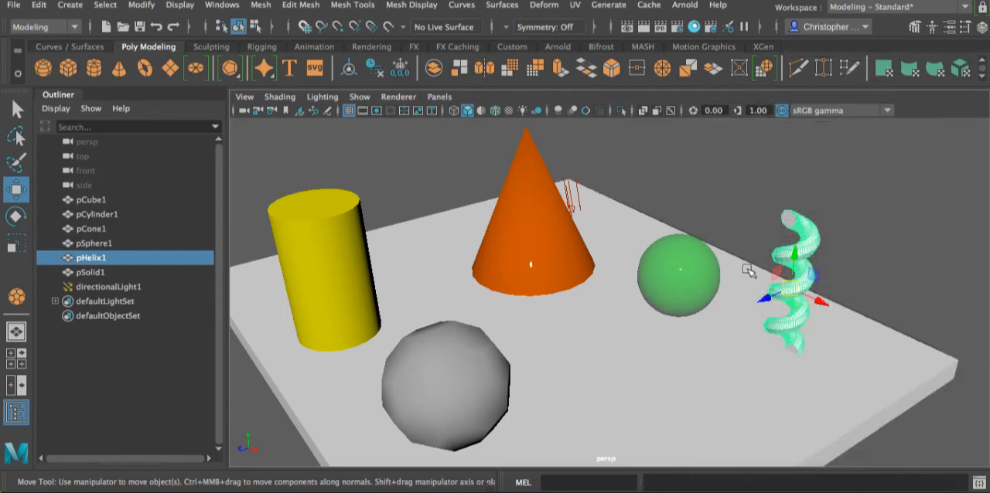
- Open the helix's aiStandardSurface attributes and set its transmission weight to 0.5
click(950, 28)
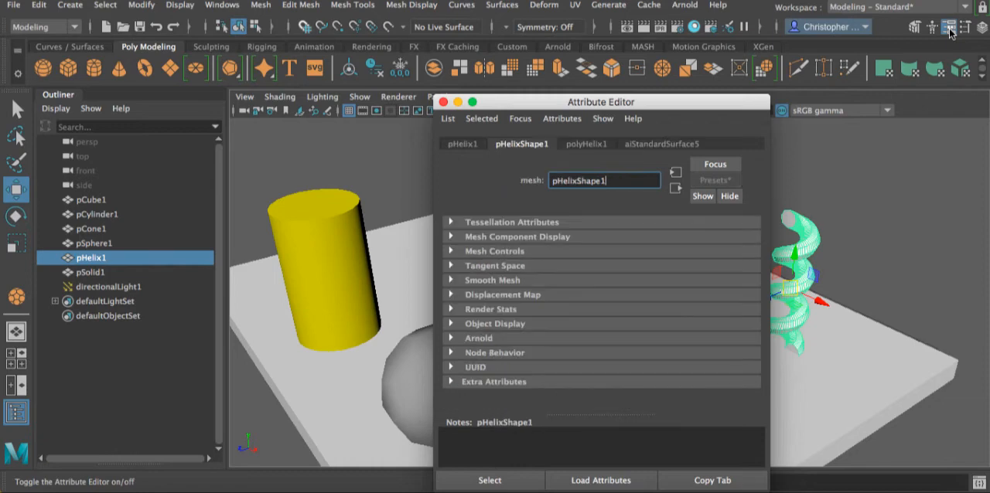
click(661, 145)
drag(634, 101, 766, 51)
scroll(696, 264, up, 3)
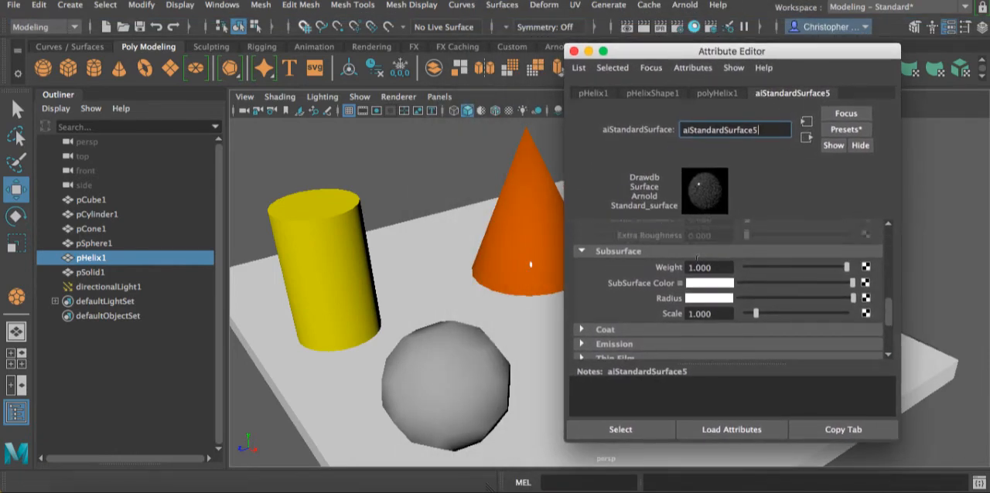
scroll(696, 264, up, 5)
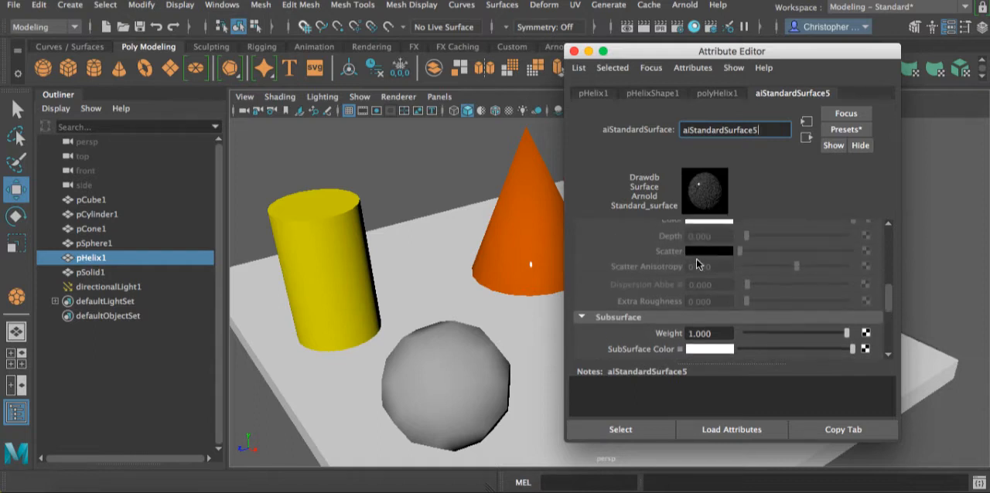
drag(747, 252, 790, 255)
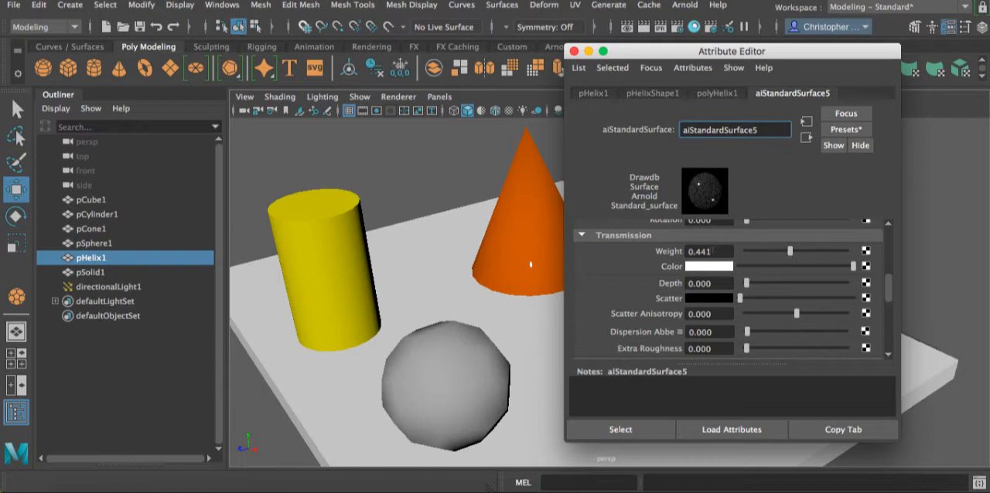
click(707, 252)
text(0.5)
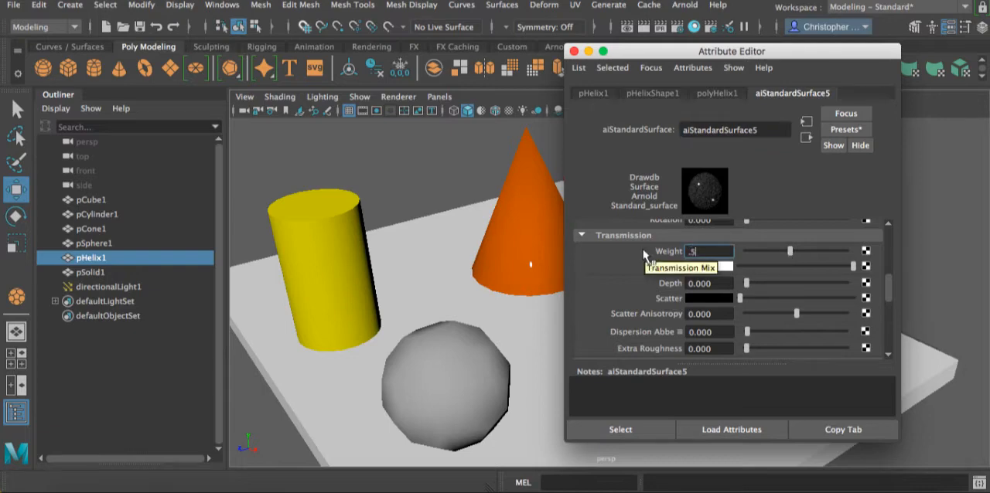
key(Return)
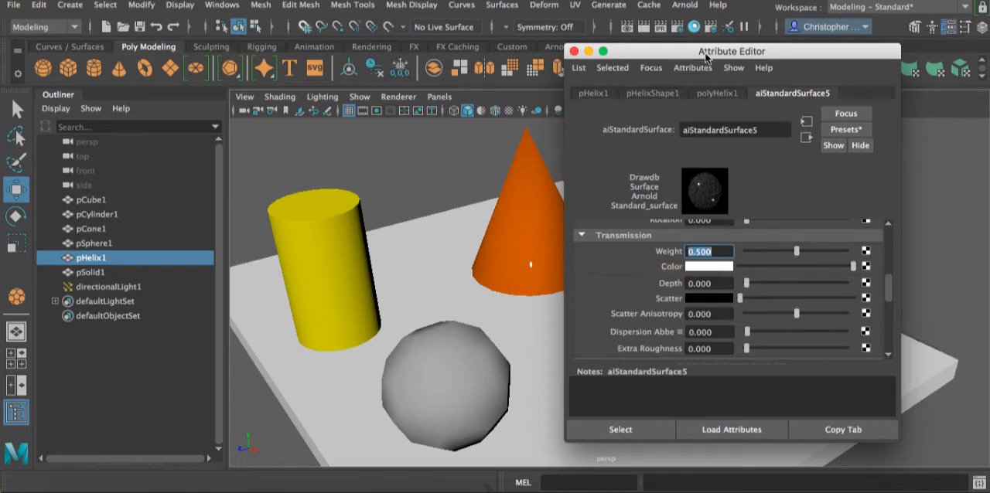
- Render the scene, compare the rendered helix side by side with its viewport geometry, and close the render window
drag(706, 58, 523, 45)
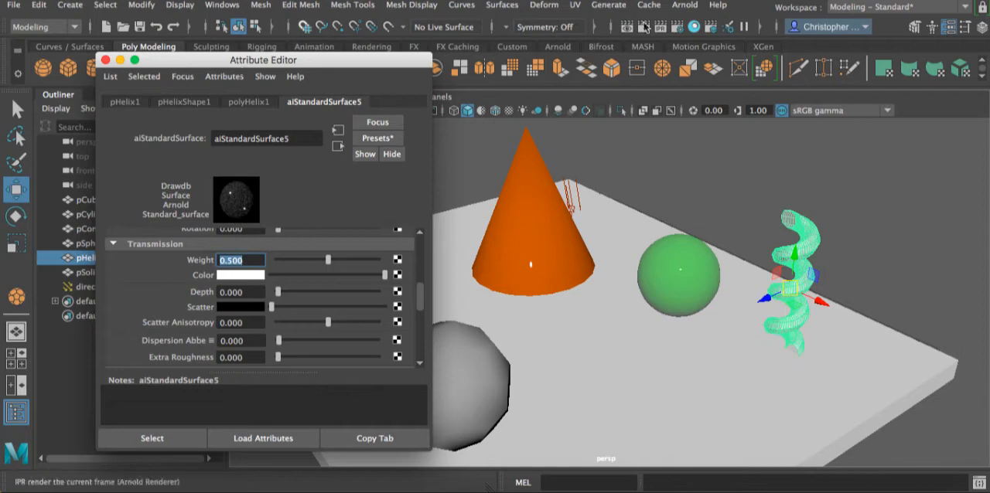
click(643, 26)
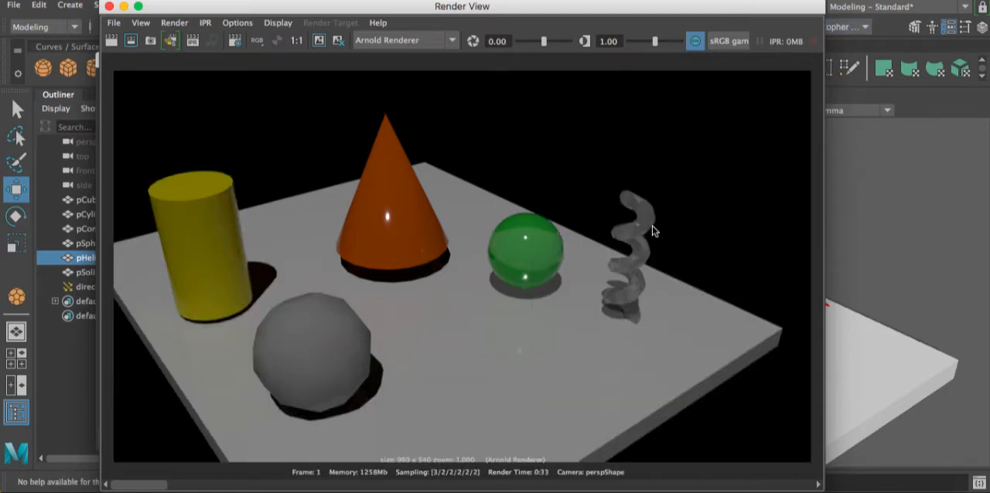
drag(572, 9, 471, 9)
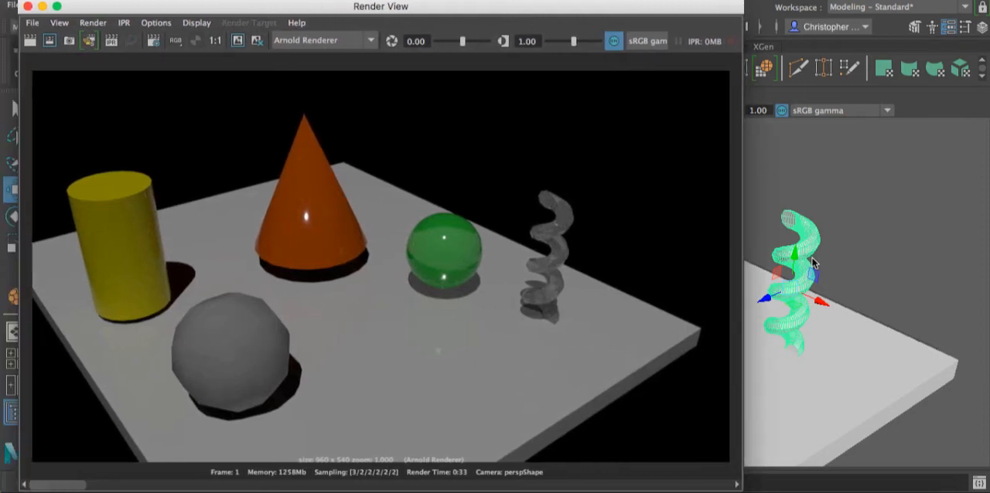
drag(665, 12, 494, 11)
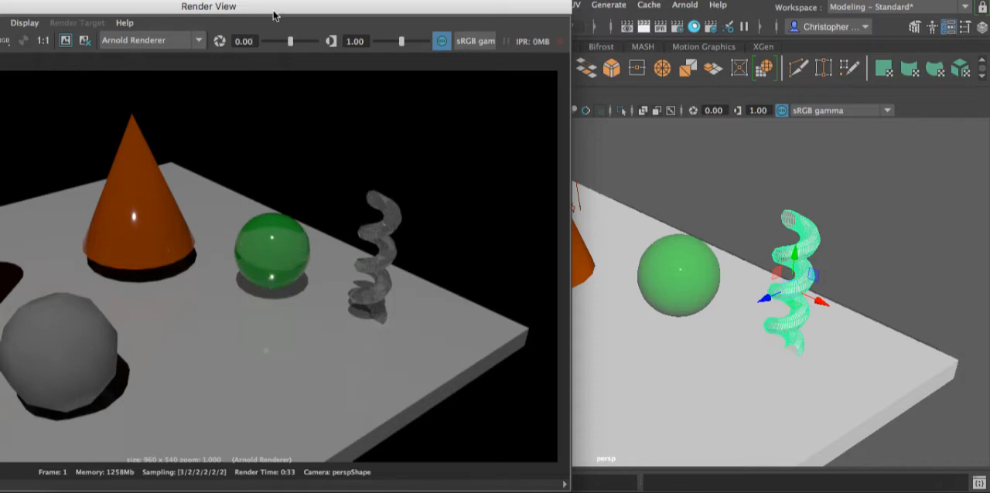
drag(309, 15, 401, 15)
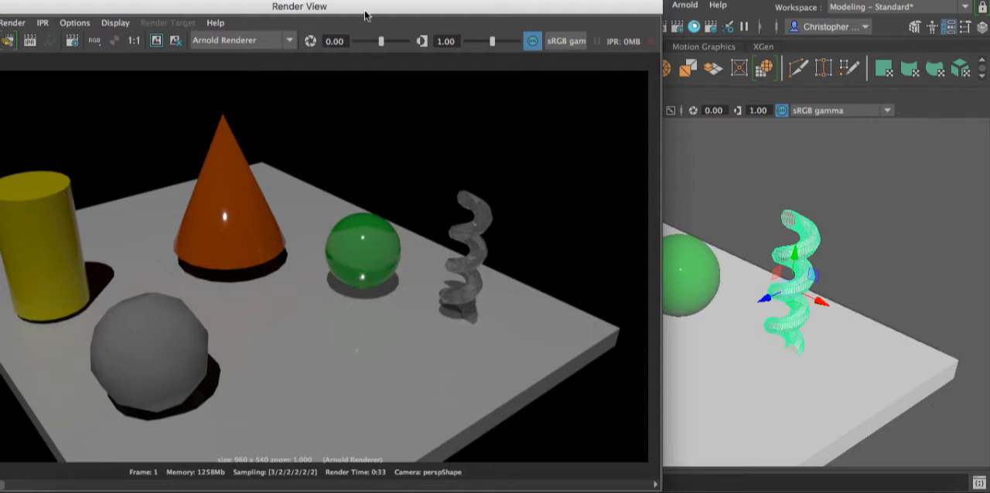
mouse_move(365, 12)
mouse_down()
mouse_move(452, 5)
mouse_move(377, 13)
mouse_up()
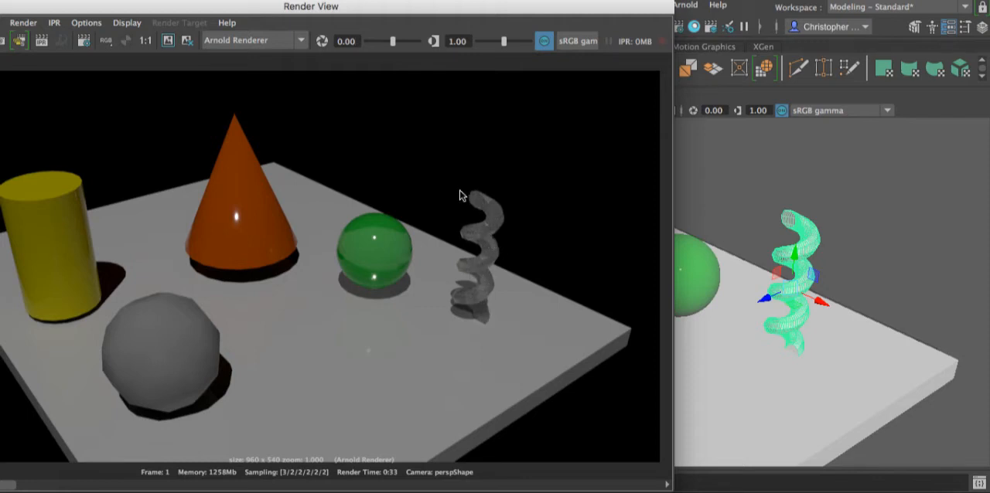
drag(355, 10, 421, 6)
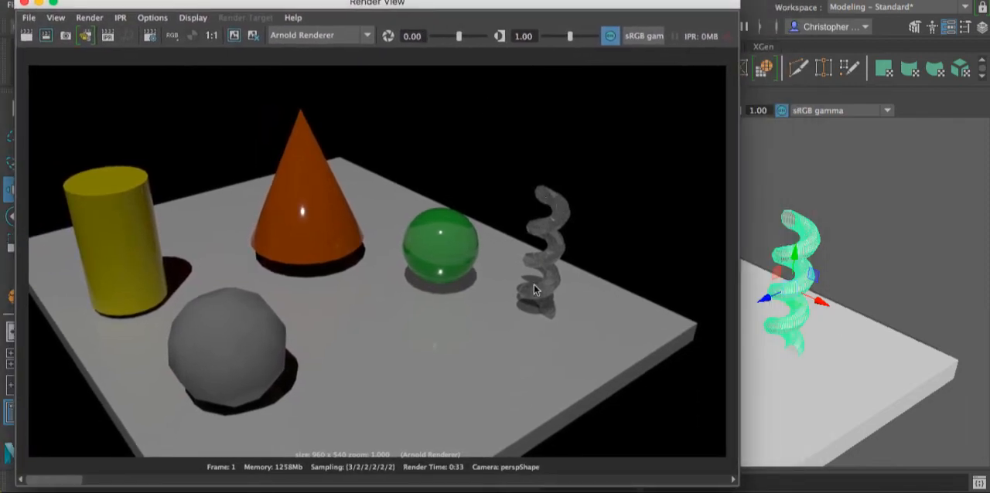
drag(350, 2, 456, 8)
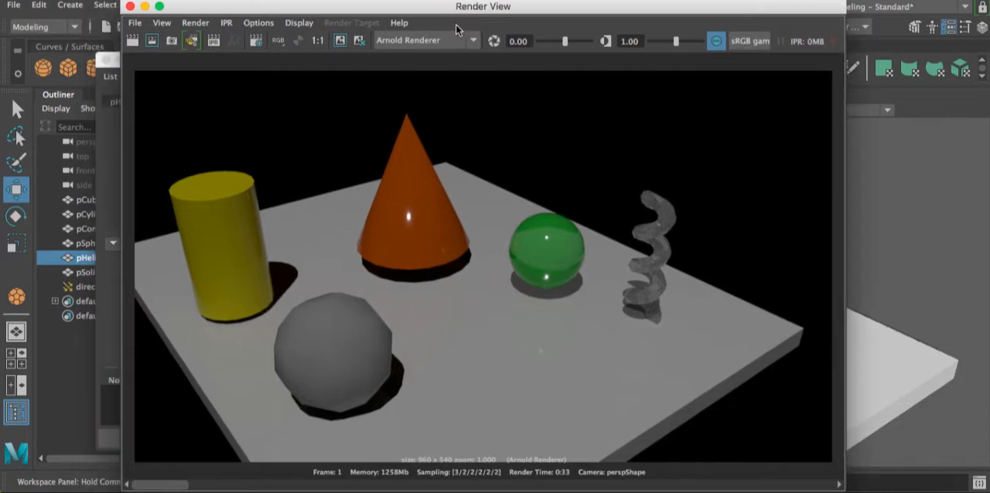
click(130, 6)
- Assign a new Arnold aiStandardSurface material to the faceted ball pSolid1
click(601, 372)
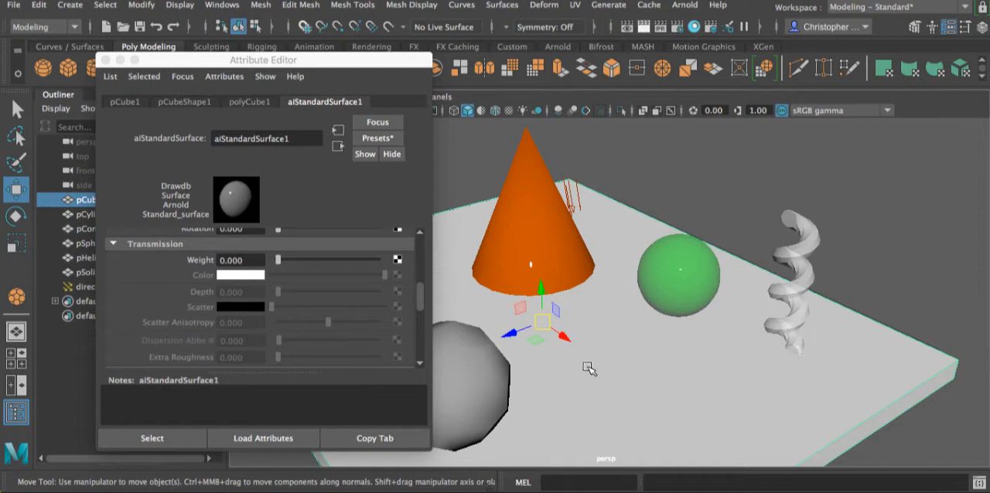
click(481, 383)
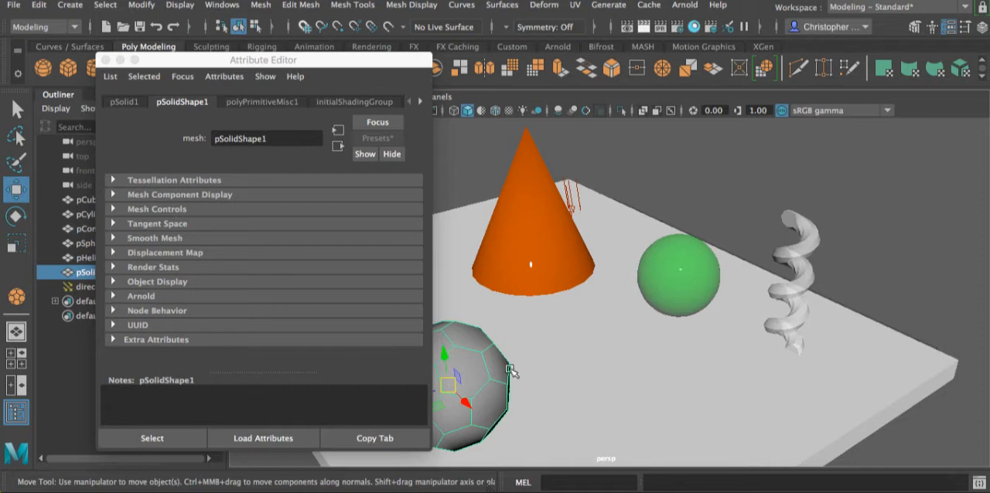
right_drag(487, 374, 504, 469)
click(370, 106)
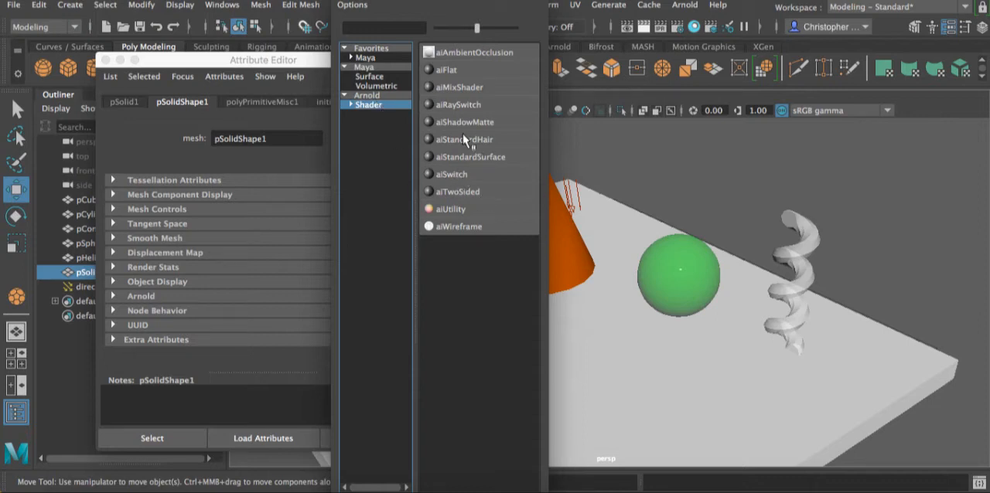
click(470, 157)
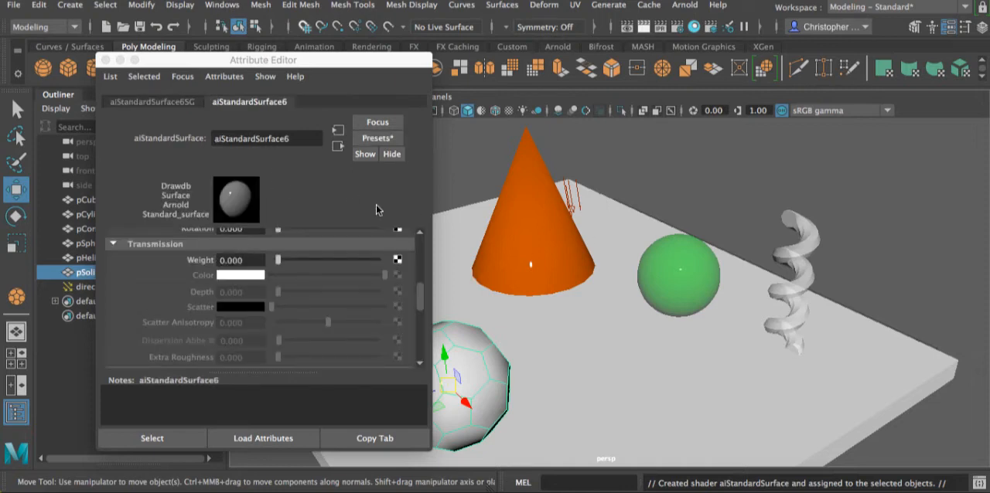
- Set the faceted ball material's coat weight to 1 and its coat color to saturated blue
scroll(318, 301, down, 10)
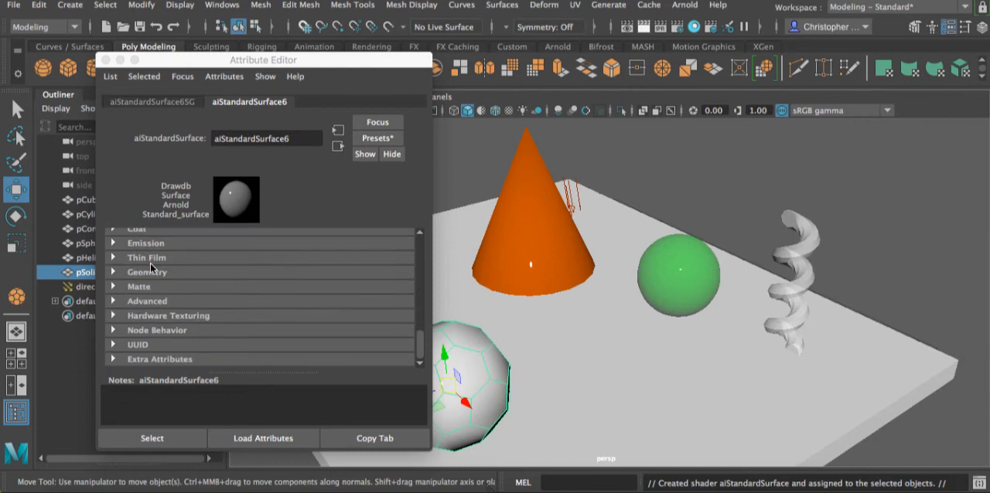
scroll(151, 268, up, 1)
click(116, 247)
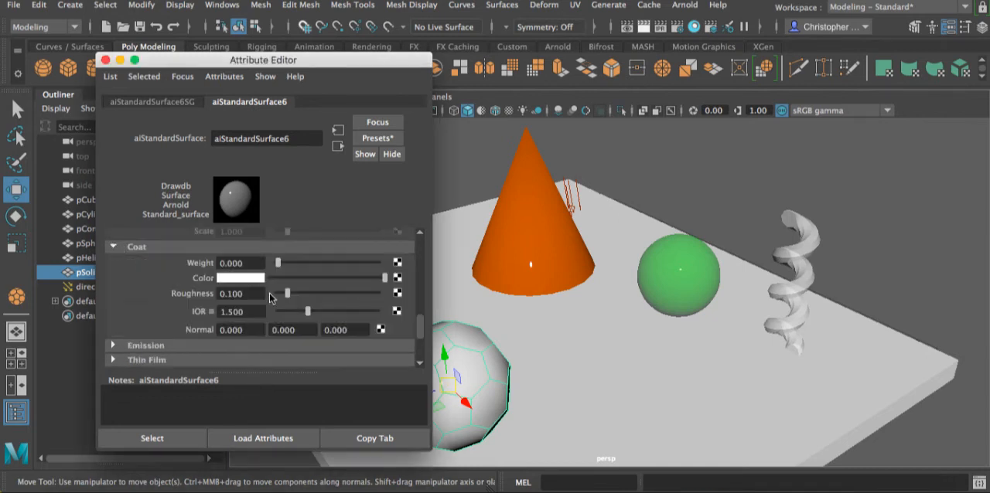
drag(278, 267, 398, 266)
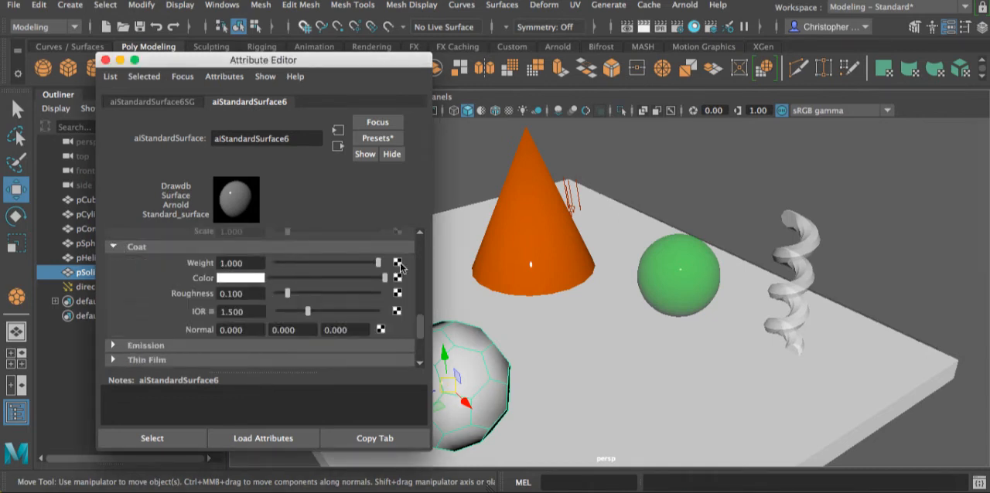
click(242, 283)
click(251, 280)
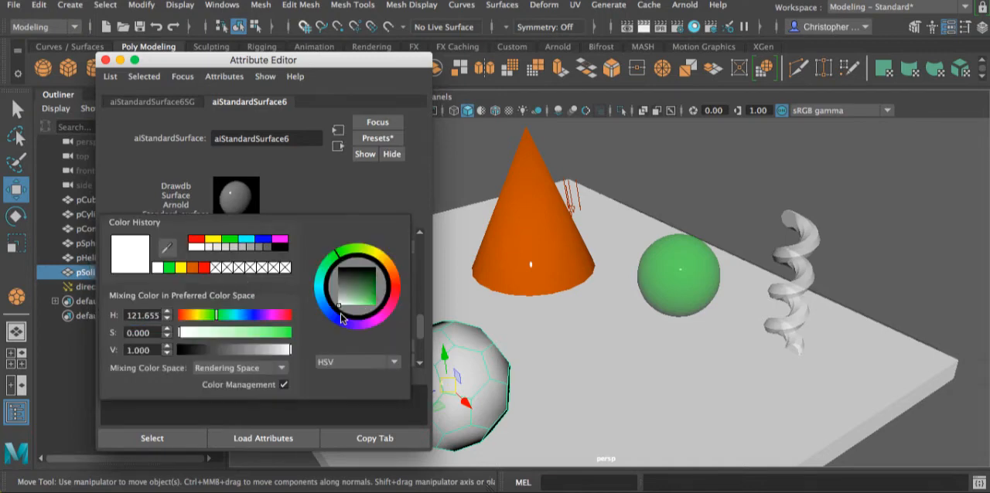
drag(357, 296, 380, 310)
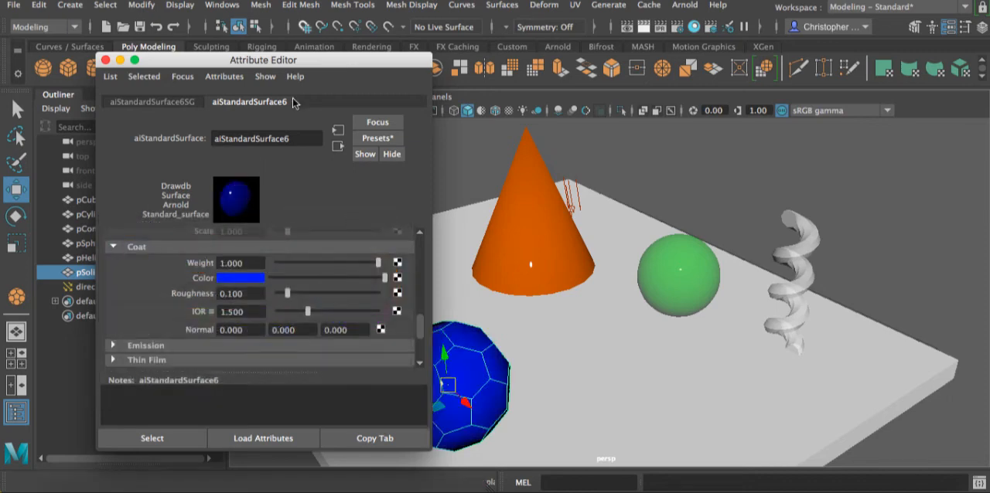
- Change the faceted ball material's base color to a saturated bluish tone
drag(295, 61, 378, 64)
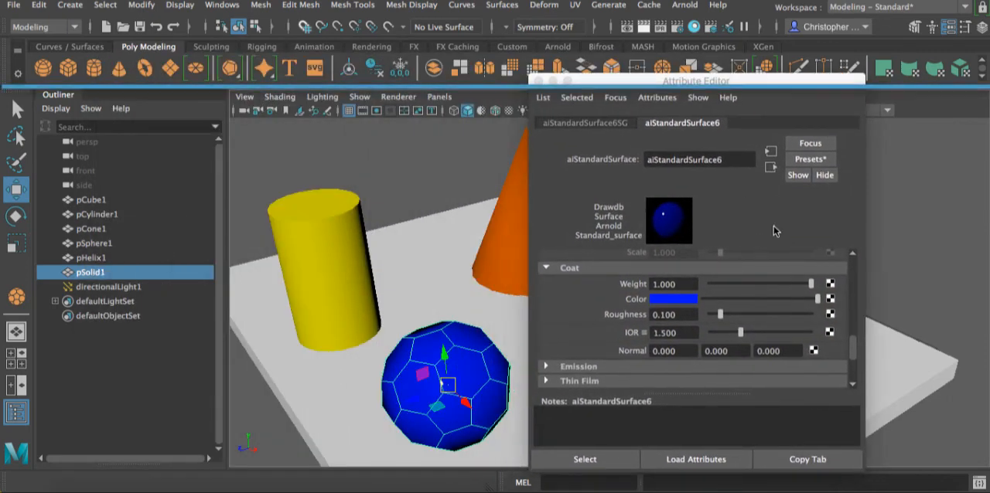
scroll(851, 352, up, 10)
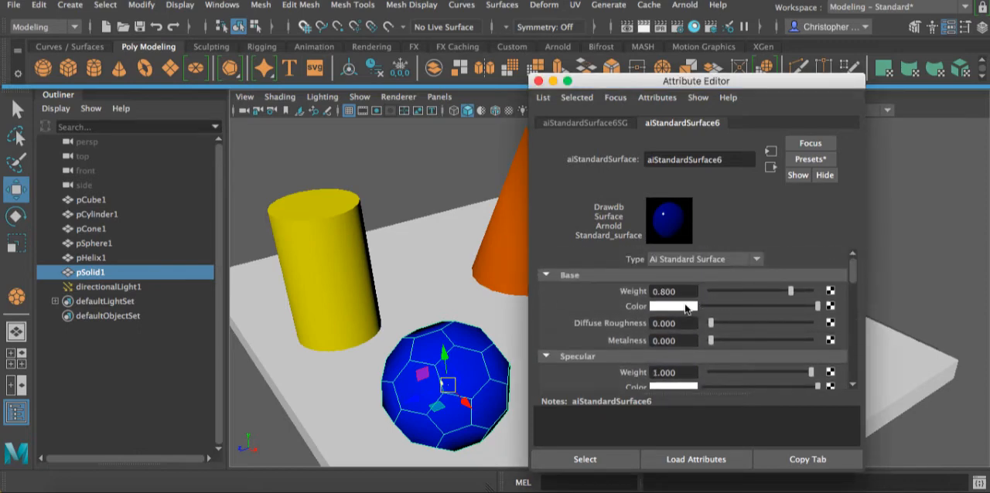
click(673, 306)
click(663, 307)
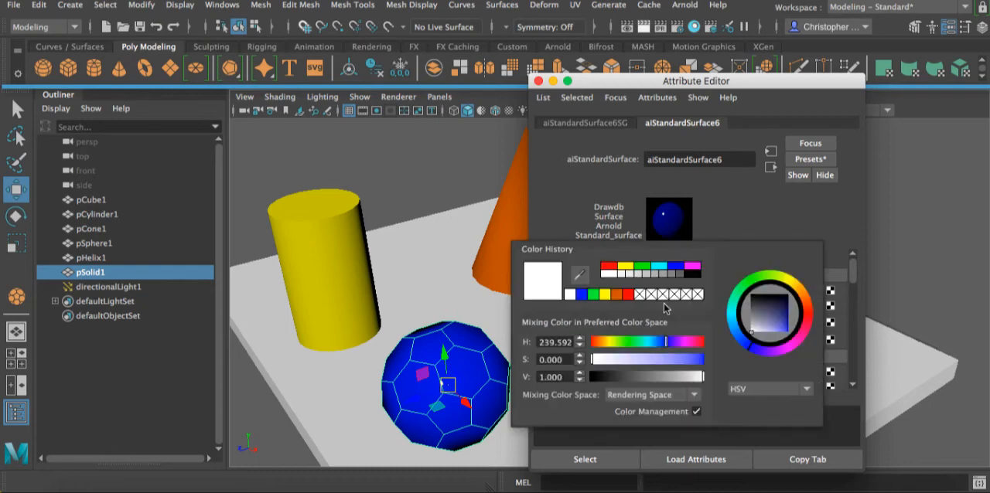
click(733, 314)
drag(784, 321, 795, 333)
- Close the Attribute Editor, render the scene to check the coated ball, and move the render window clear of the viewport
click(539, 81)
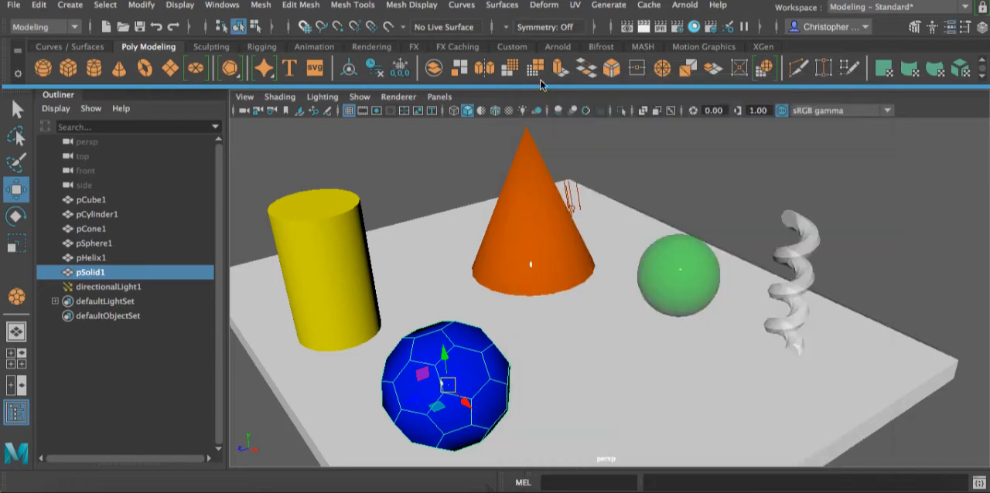
click(643, 28)
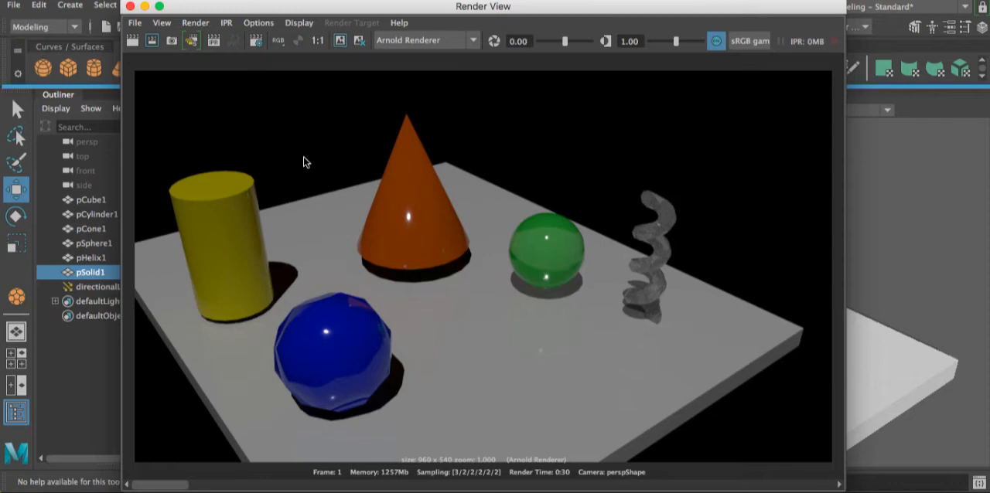
drag(295, 12, 415, 368)
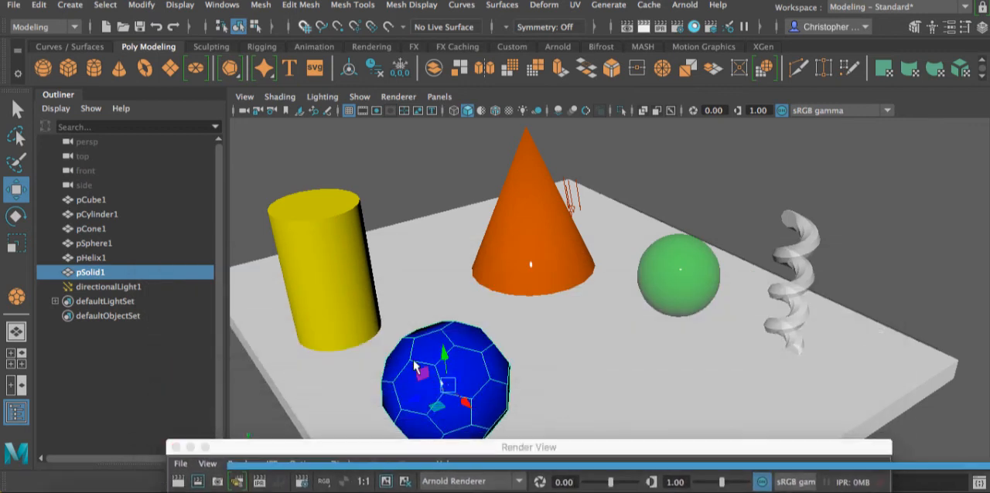
- Reopen the attributes of the faceted ball's aiStandardSurface6 material and set its coat IOR to 1.1
click(958, 28)
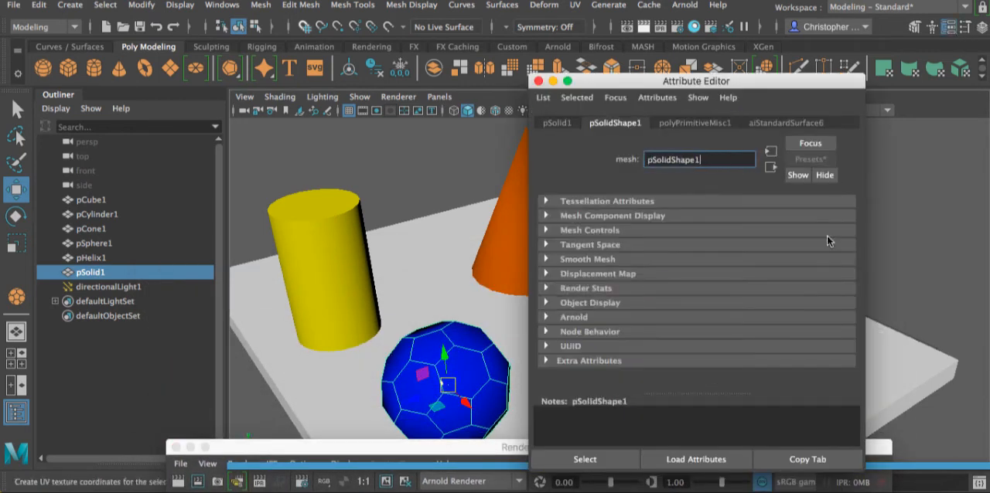
click(766, 124)
scroll(699, 330, down, 8)
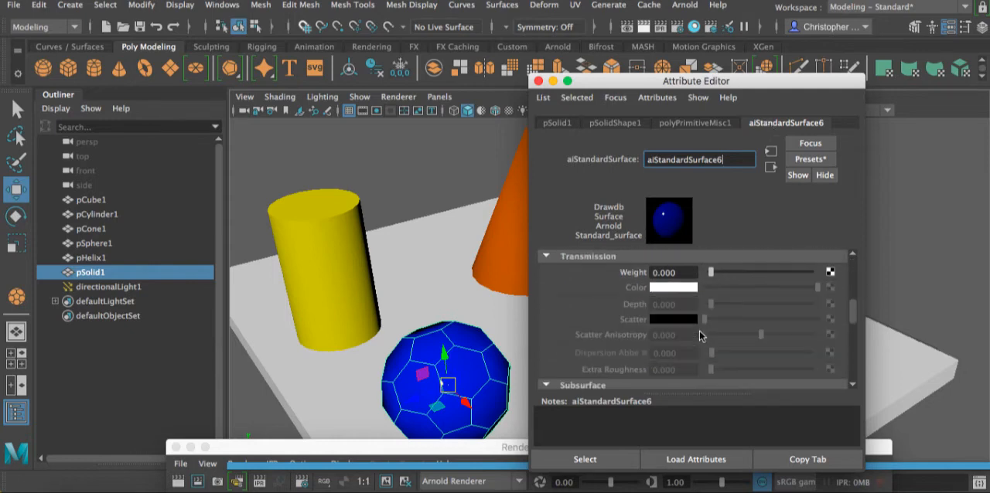
scroll(699, 330, down, 8)
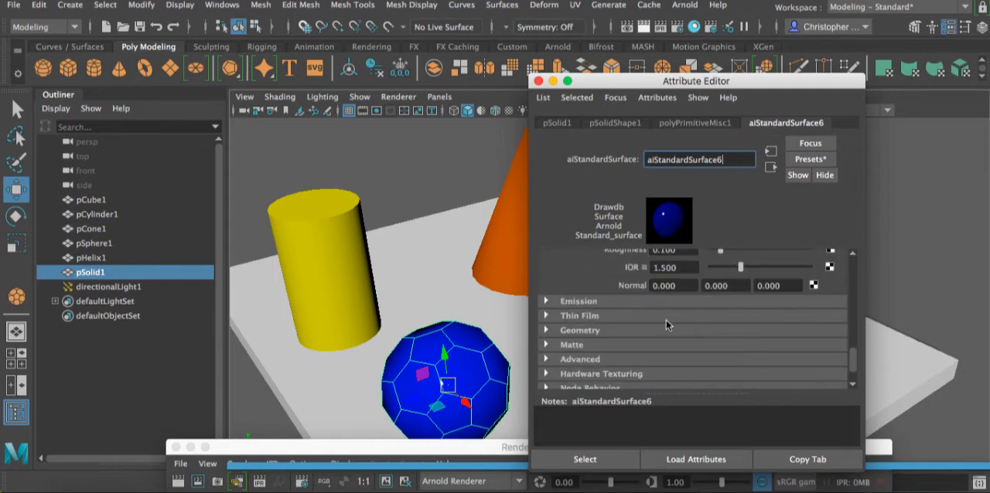
scroll(679, 325, up, 4)
scroll(679, 325, down, 3)
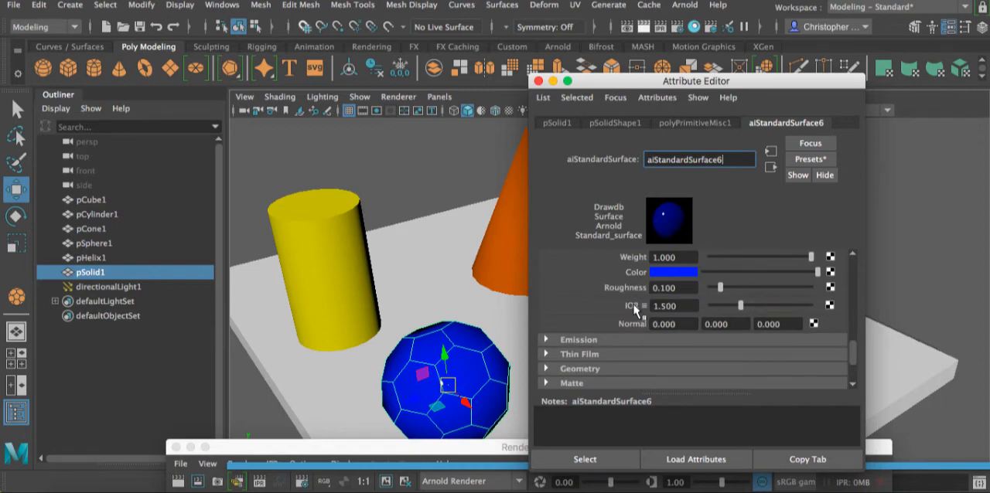
scroll(684, 301, up, 2)
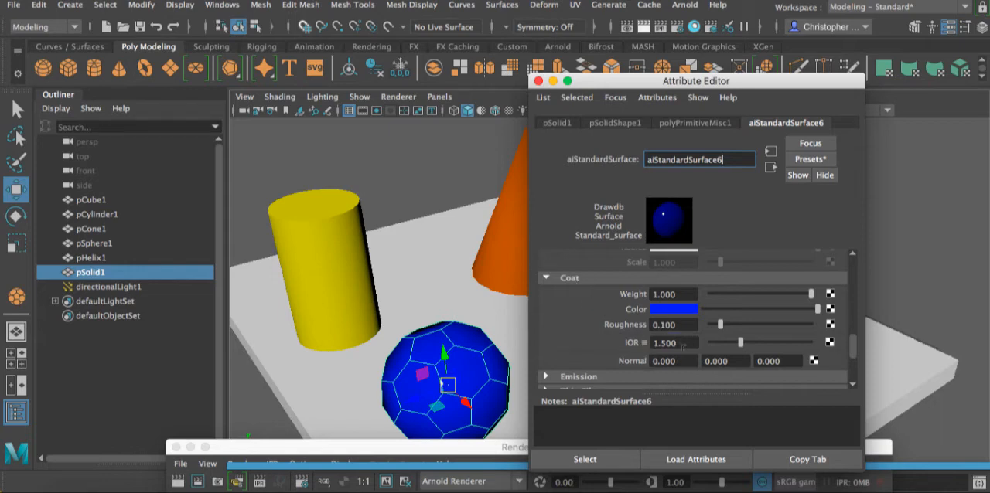
click(684, 342)
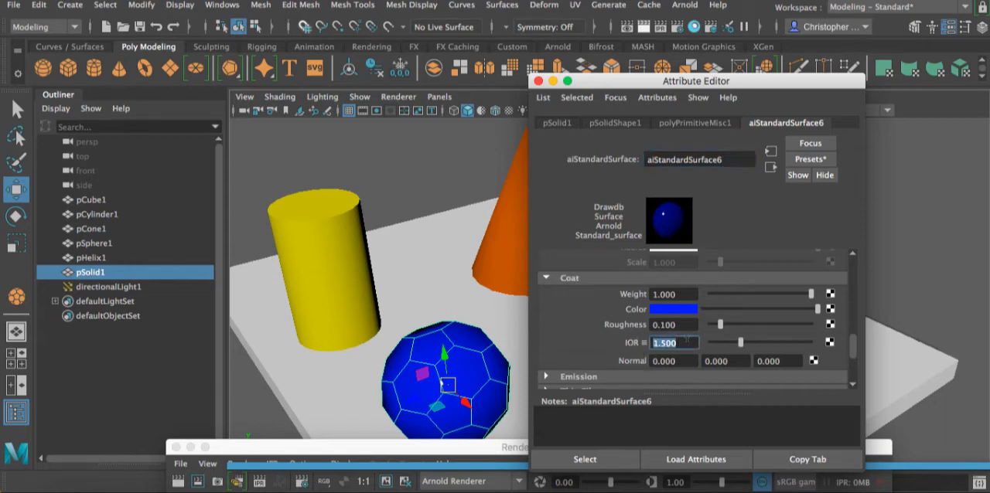
text(1.1)
key(Return)
- Set the faceted ball material's coat weight to 0.75
drag(811, 295, 800, 294)
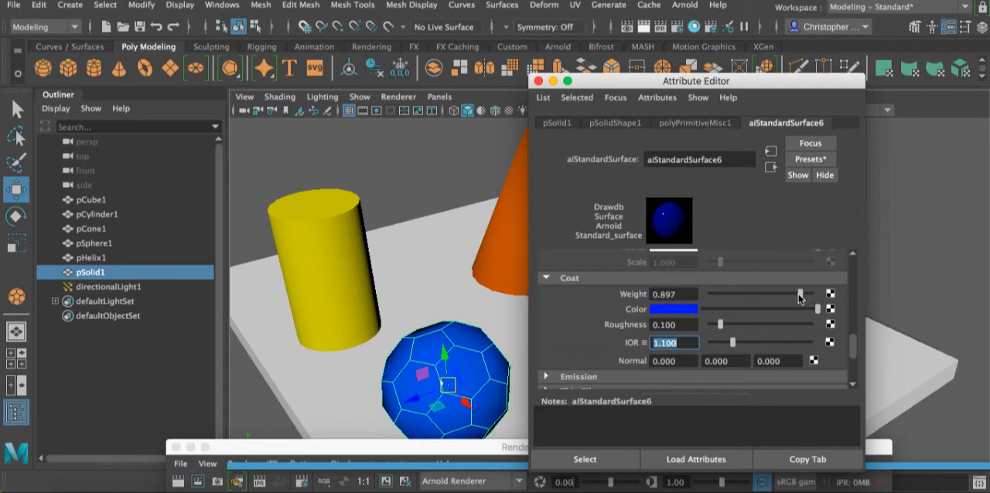
click(684, 296)
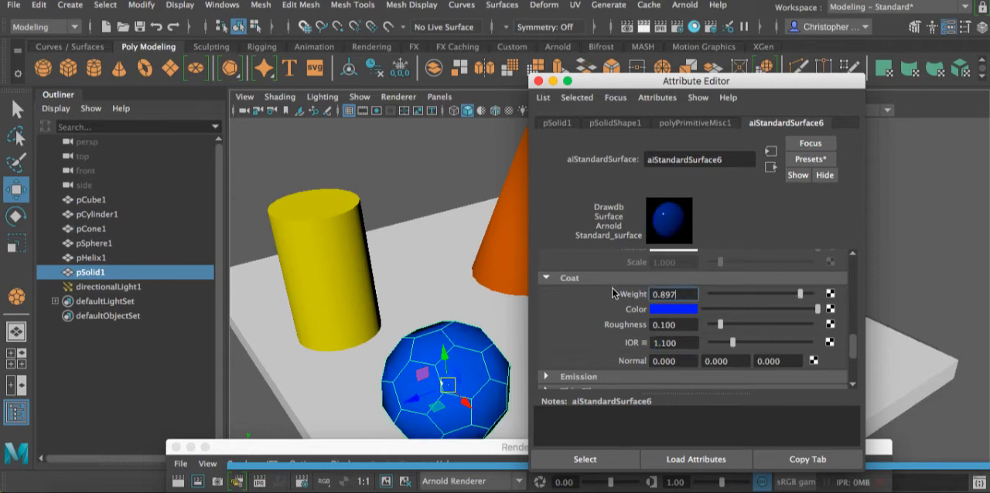
drag(684, 290, 601, 289)
text(0.75)
key(Return)
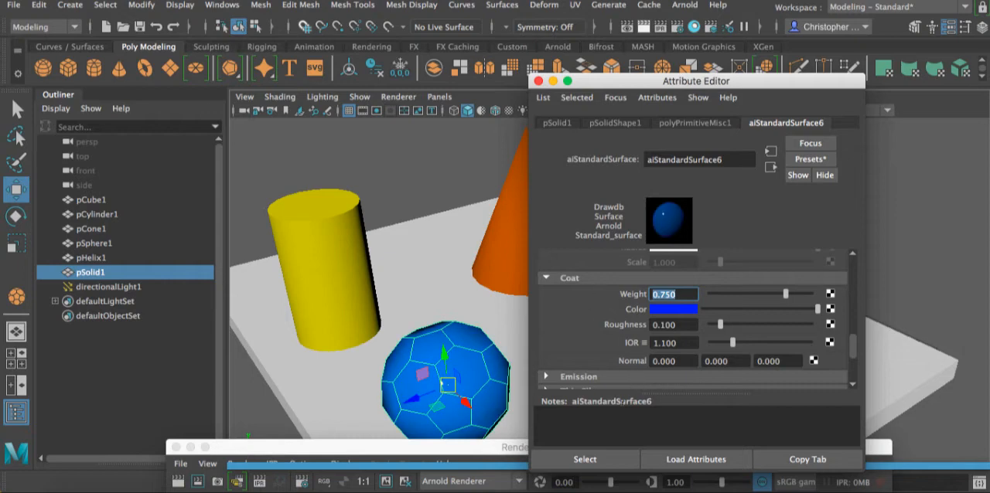
- Render only a region around the faceted ball to check the coat, and move the render window out of the way
drag(421, 447, 350, 2)
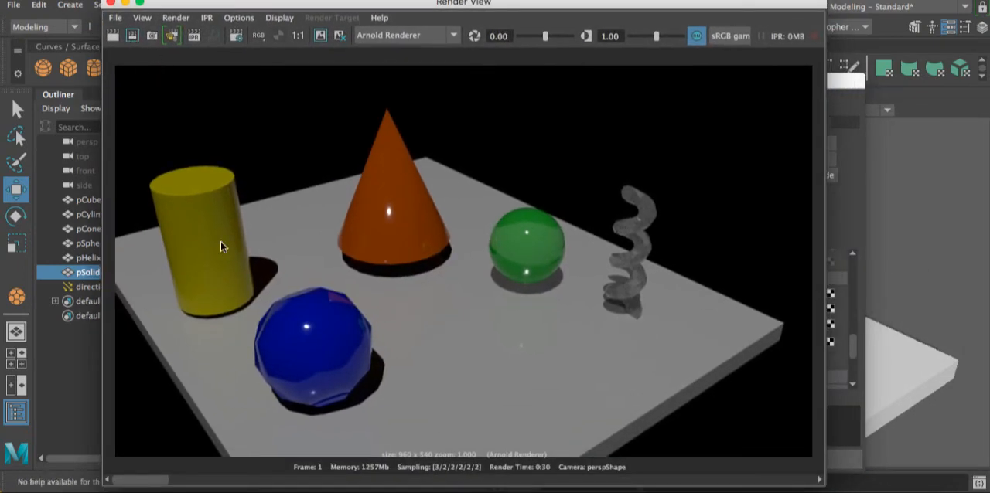
drag(232, 257, 406, 431)
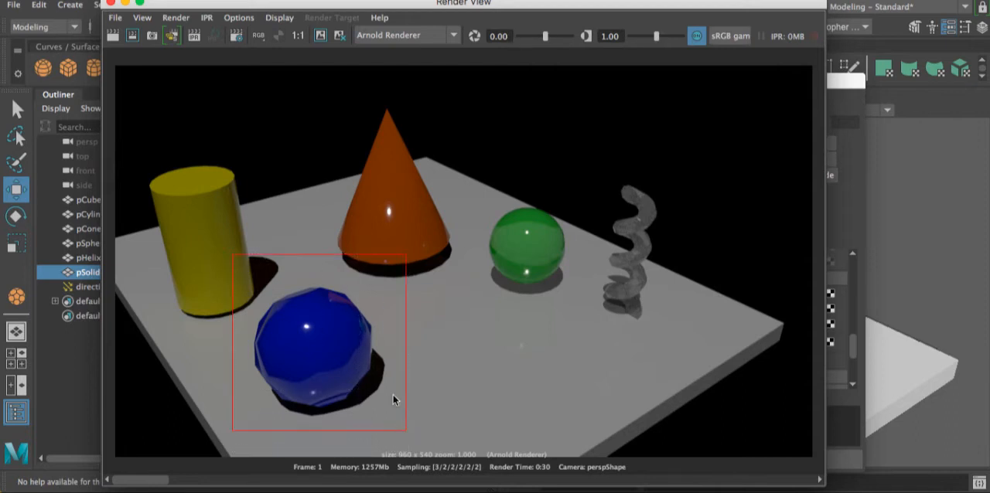
click(132, 35)
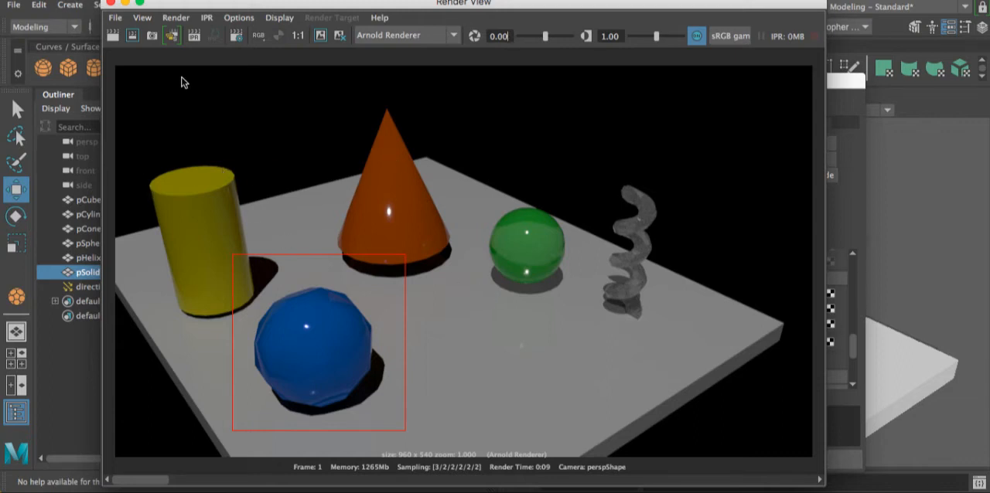
drag(207, 8, 249, 4)
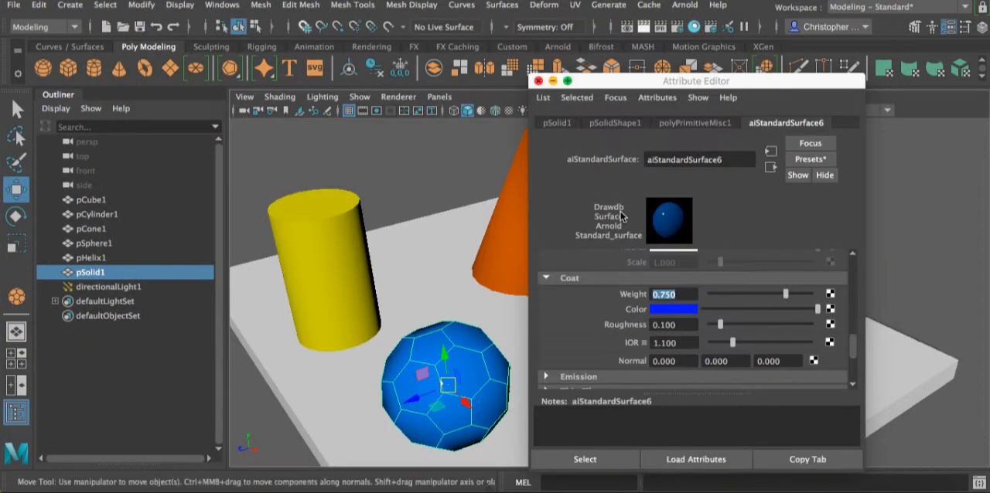
- Expand the Emission settings of the faceted ball's material and close the Attribute Editor
scroll(695, 352, down, 3)
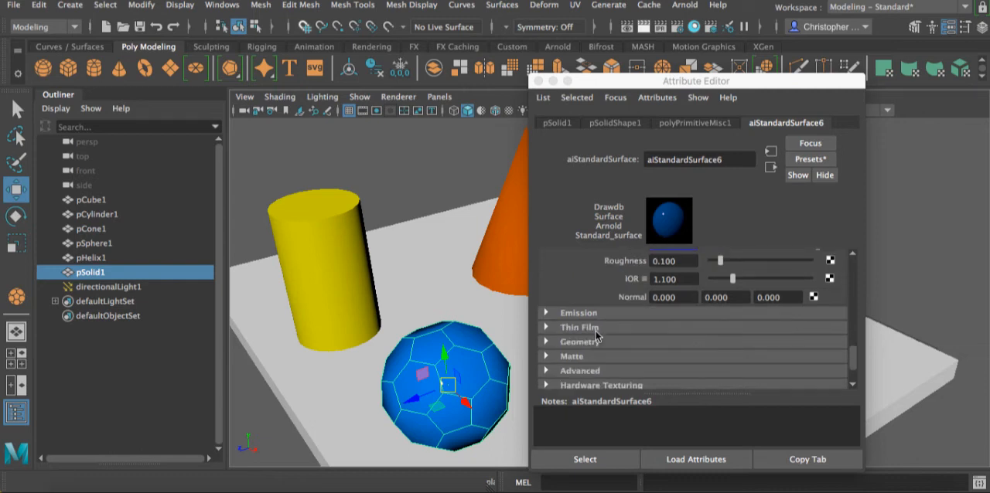
click(546, 312)
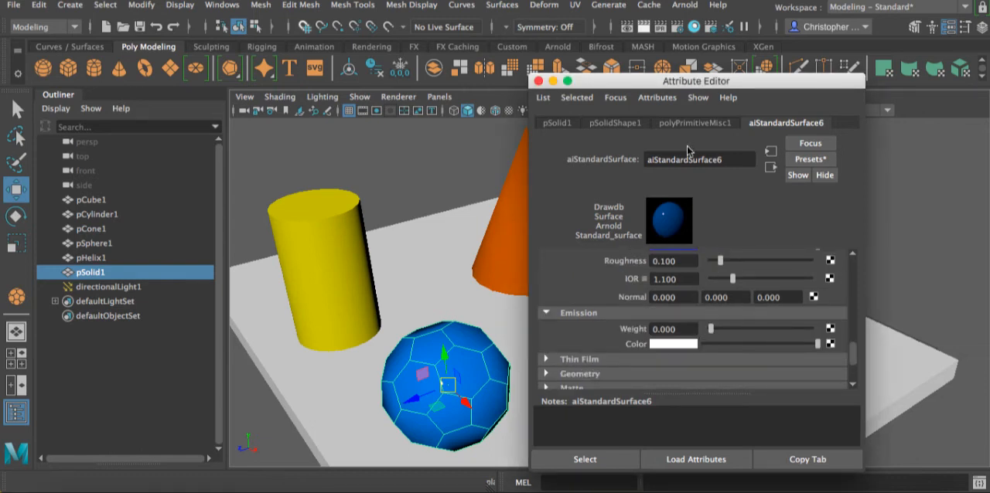
click(538, 82)
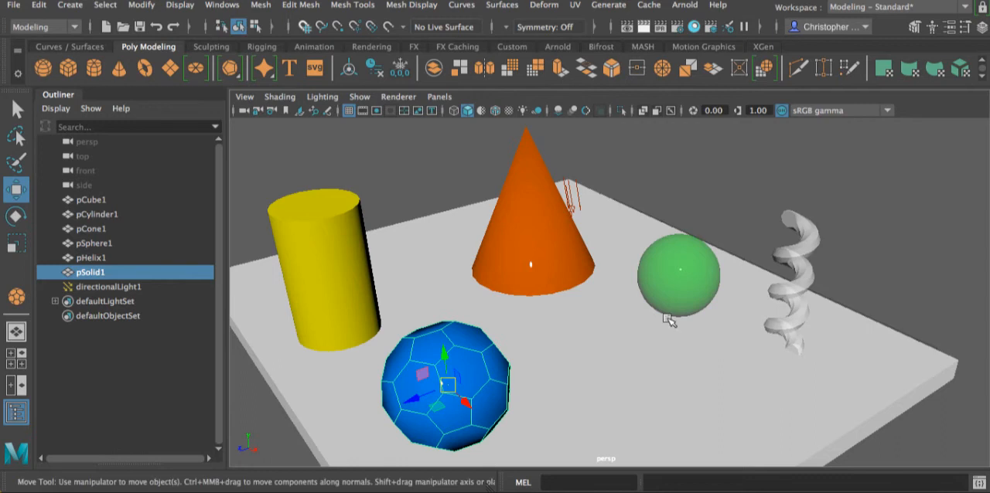
- Assign a new Arnold aiStandardSurface material to the platform pCube1
click(662, 352)
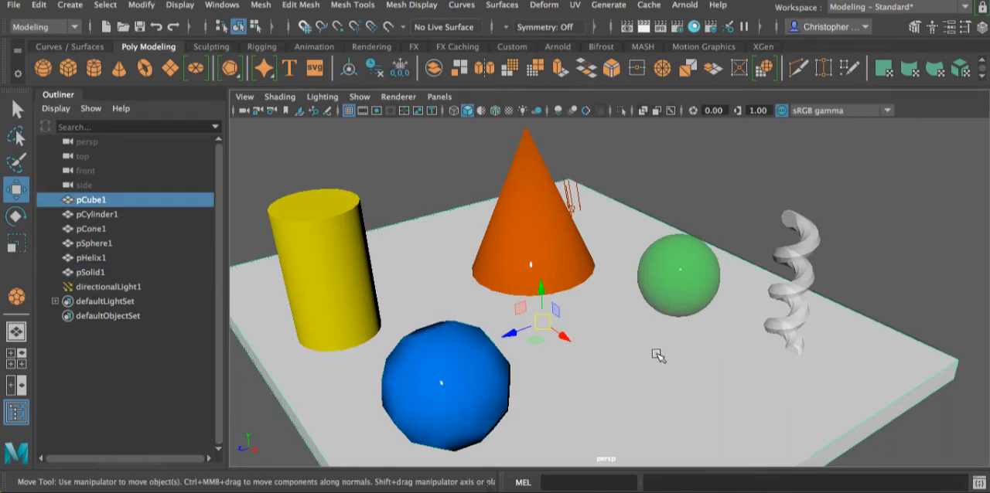
right_click(624, 383)
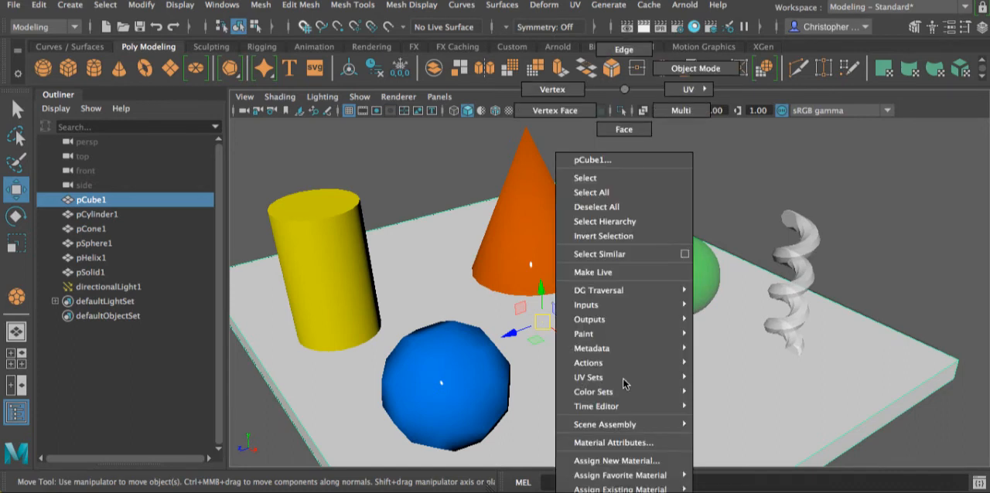
click(617, 460)
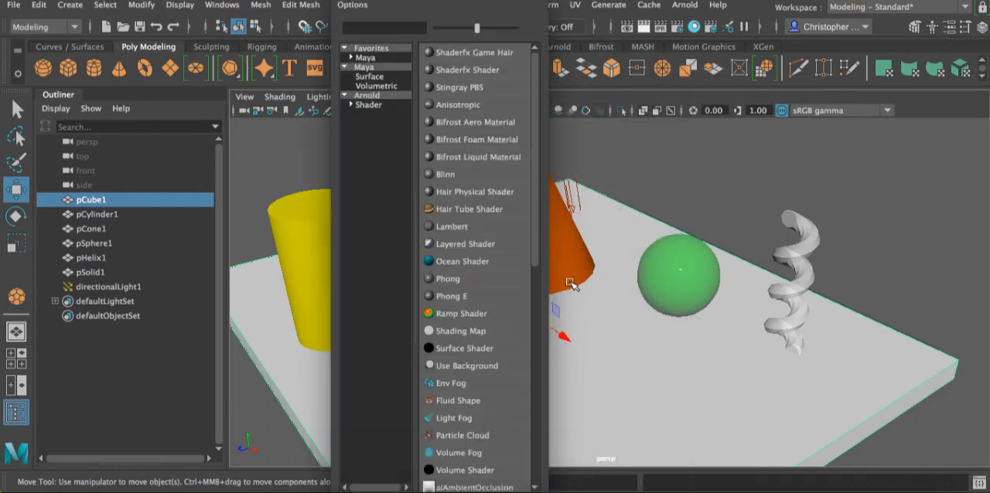
click(372, 106)
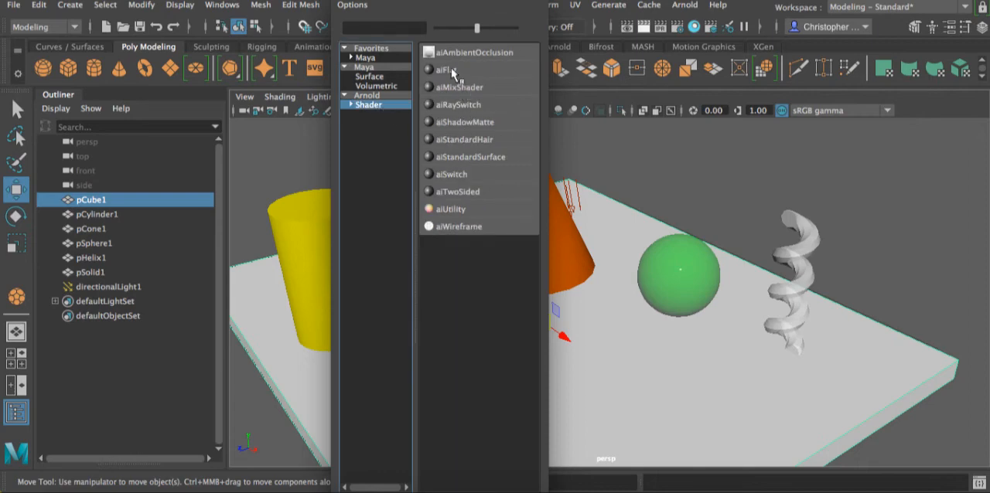
click(454, 157)
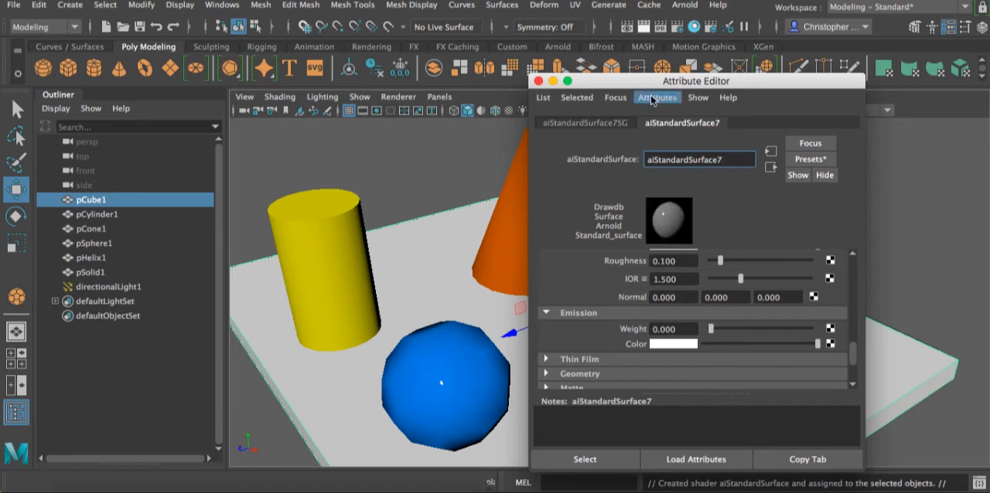
- Set the platform material's emission weight to about 0.485 and its emission color to red
scroll(789, 349, up, 5)
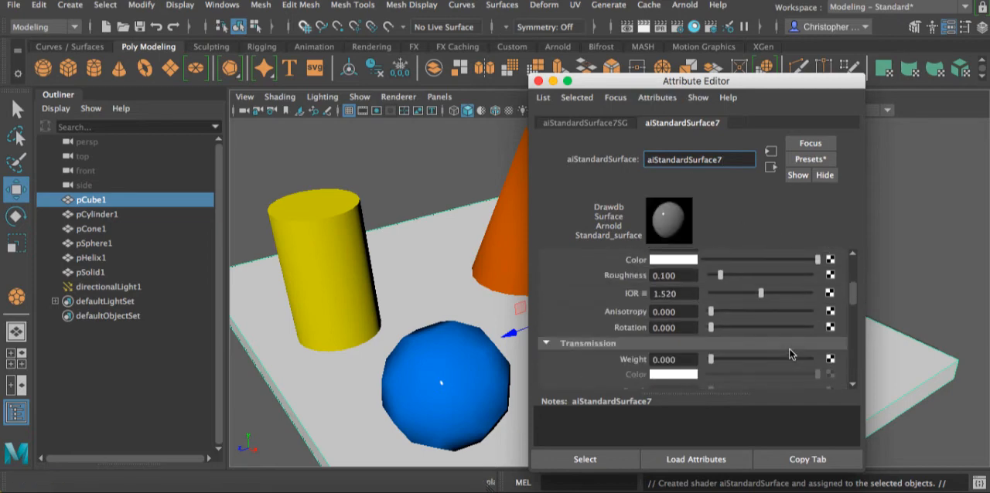
scroll(789, 348, down, 2)
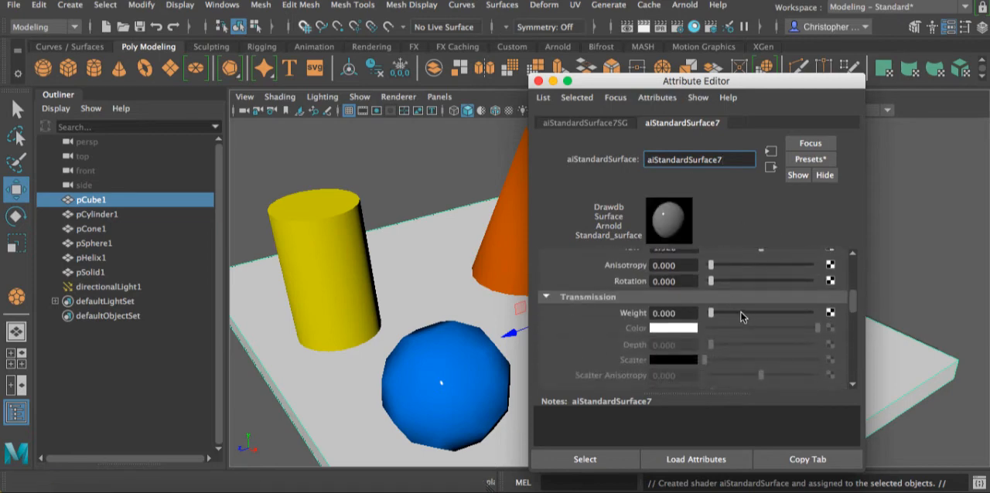
scroll(742, 317, down, 8)
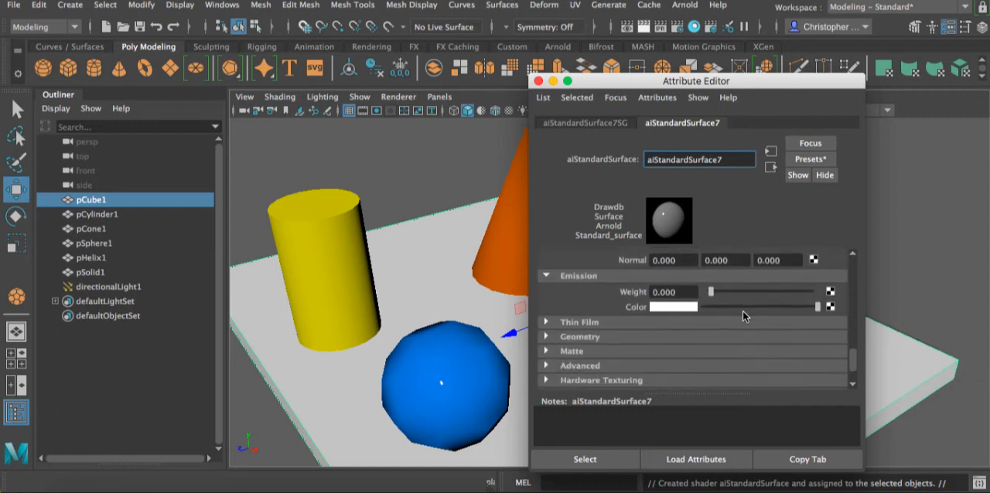
drag(711, 292, 758, 293)
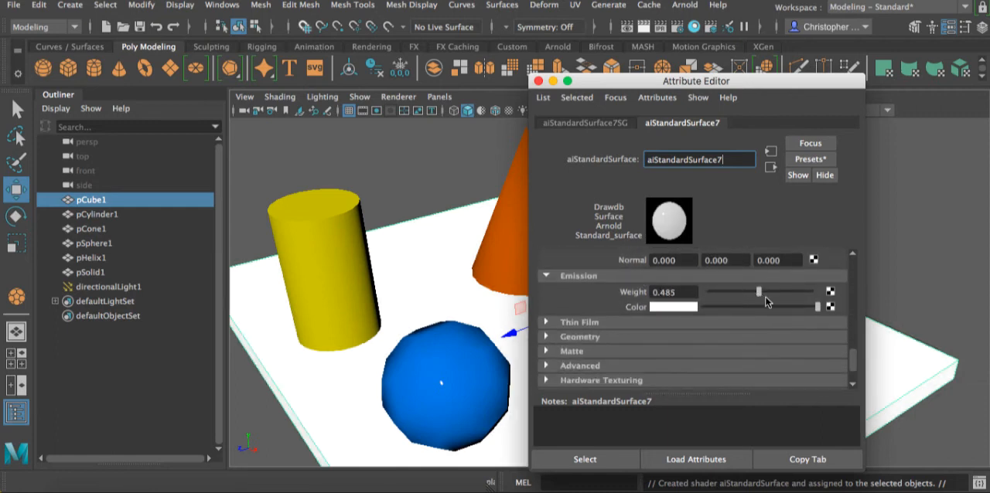
click(684, 309)
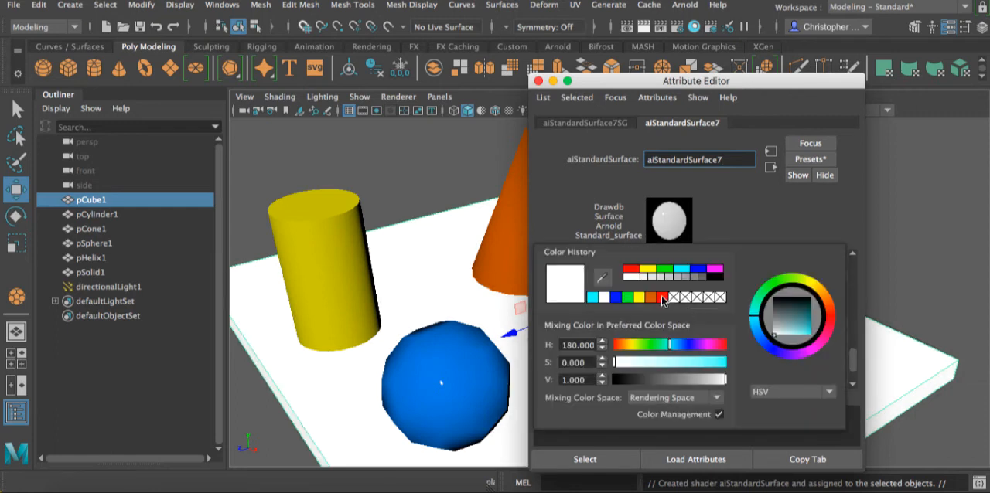
click(662, 297)
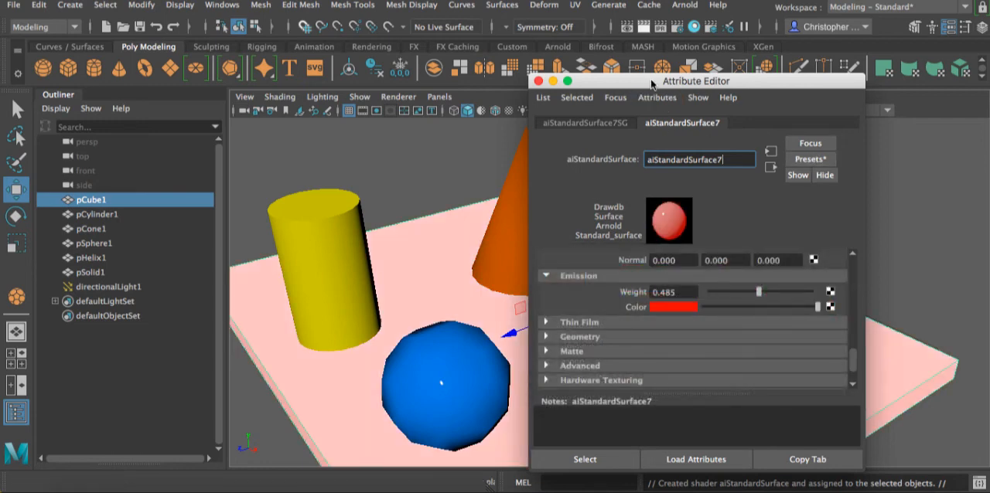
- Move the Attribute Editor aside, render the scene to check the glowing platform, and shift the render window clear of the editor
drag(652, 84, 809, 59)
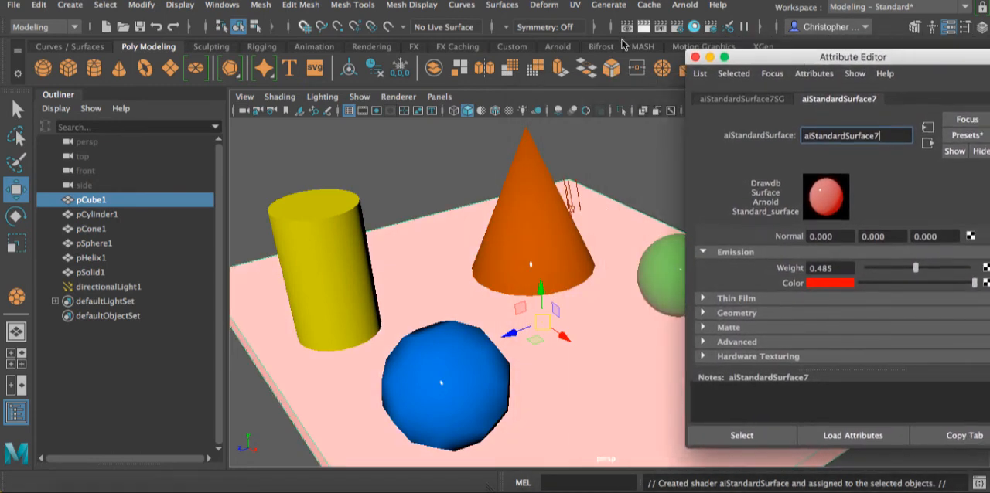
click(641, 26)
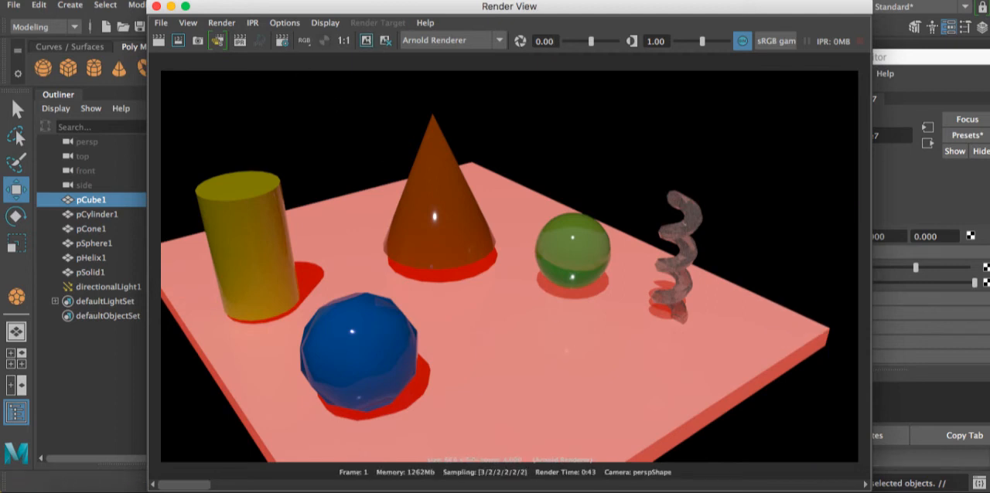
drag(460, 10, 303, 10)
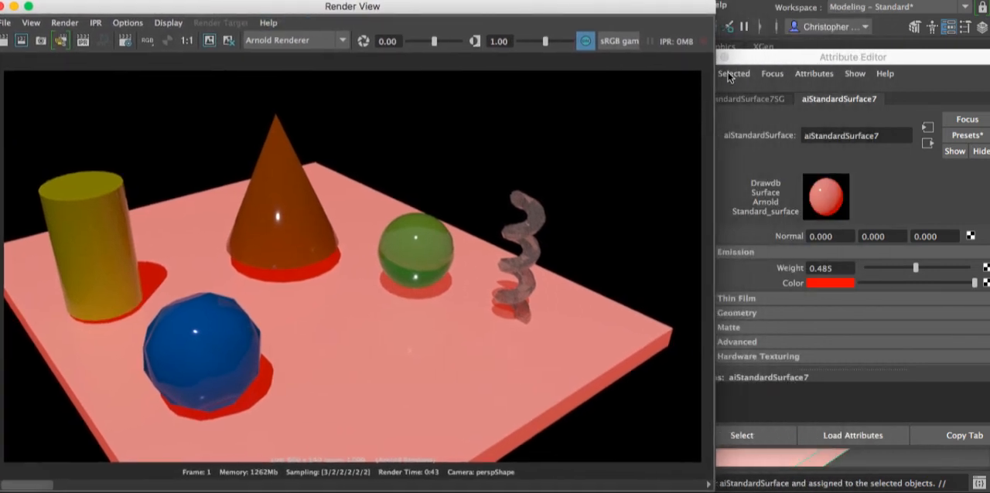
- Bring the Attribute Editor fully into view and set the platform material's emission weight to 0.5
click(802, 59)
drag(802, 59, 652, 62)
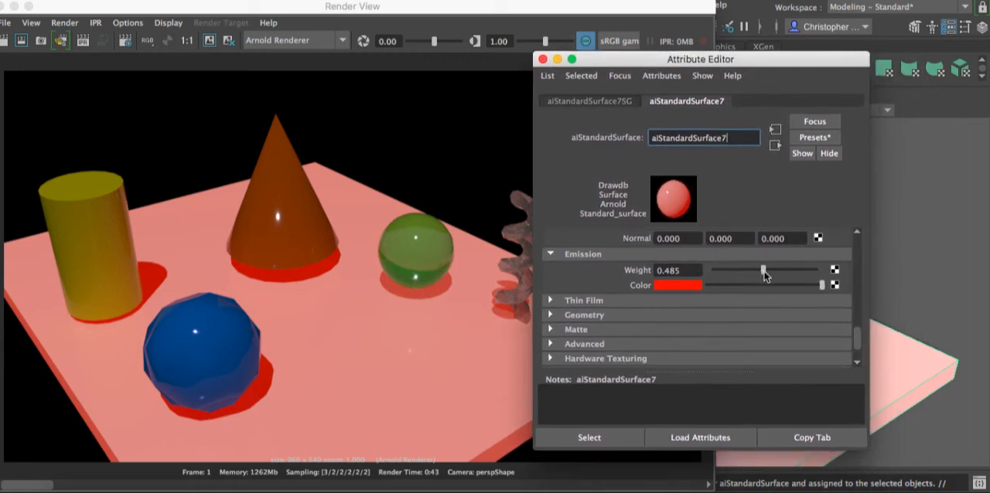
double_click(679, 270)
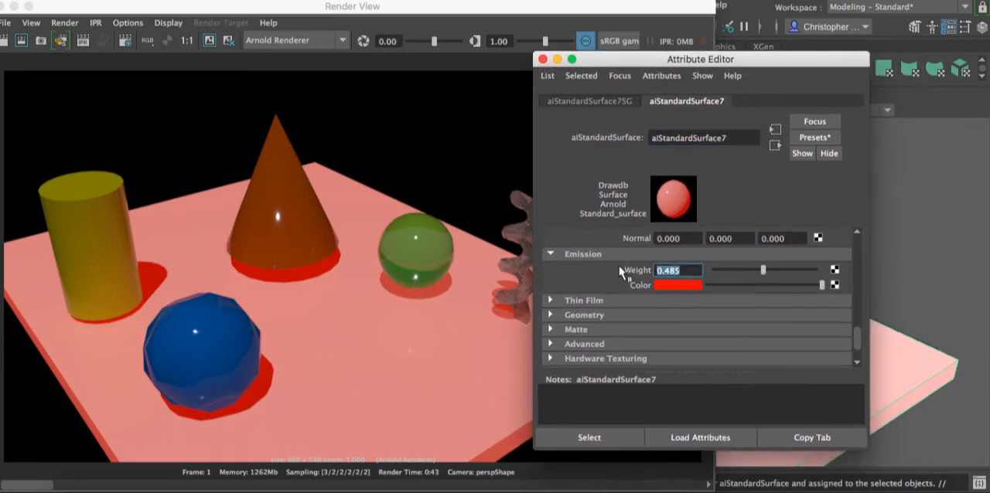
text(0.5)
key(Return)
- Set the platform material's transmission weight to about 0.375
scroll(747, 308, up, 10)
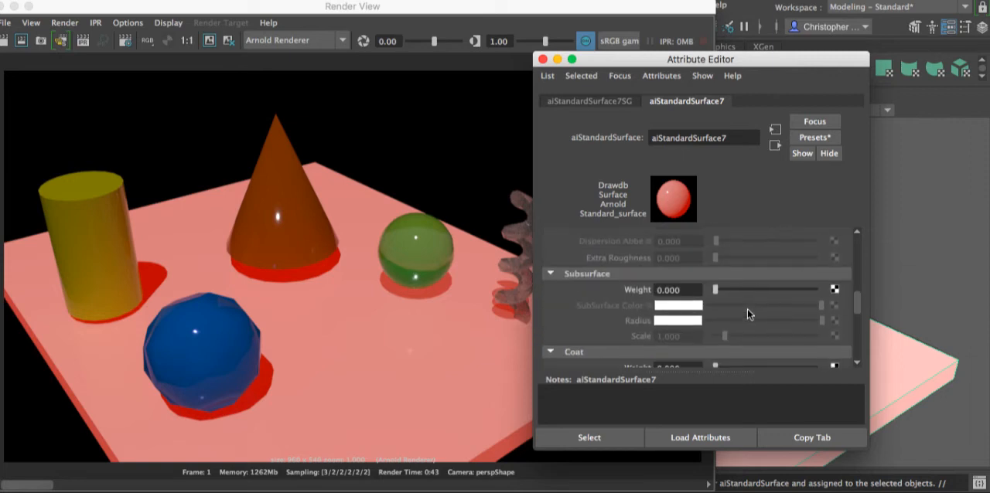
scroll(747, 309, up, 4)
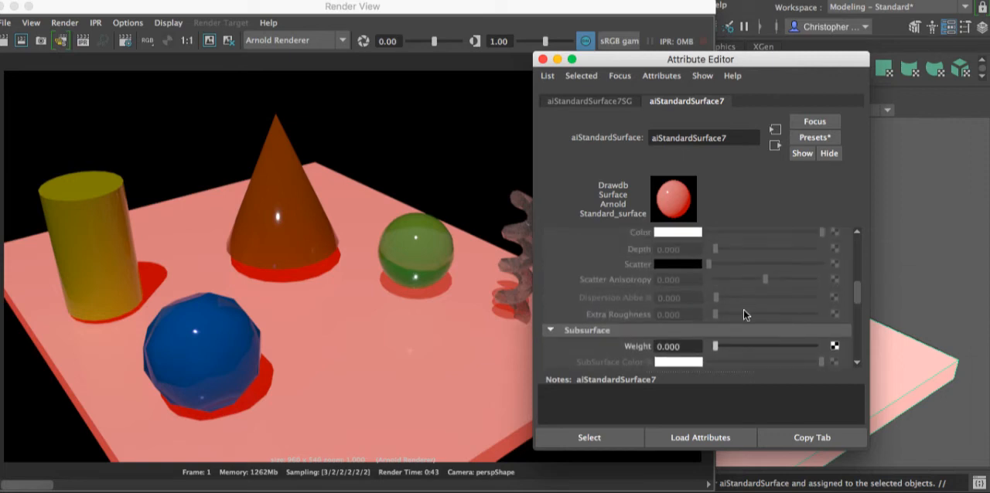
scroll(746, 308, up, 4)
click(748, 293)
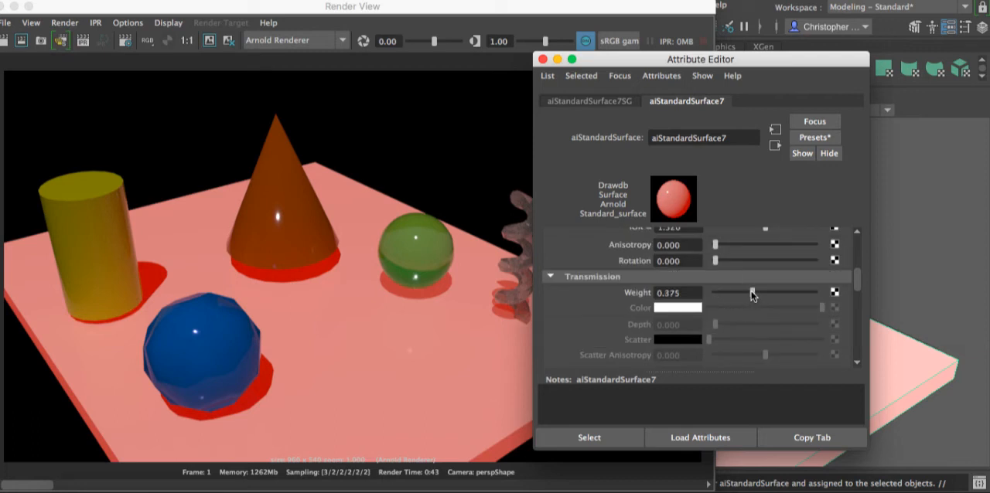
- Set the platform material's transmission weight to 0.75
click(688, 293)
text(.7)
key(Return)
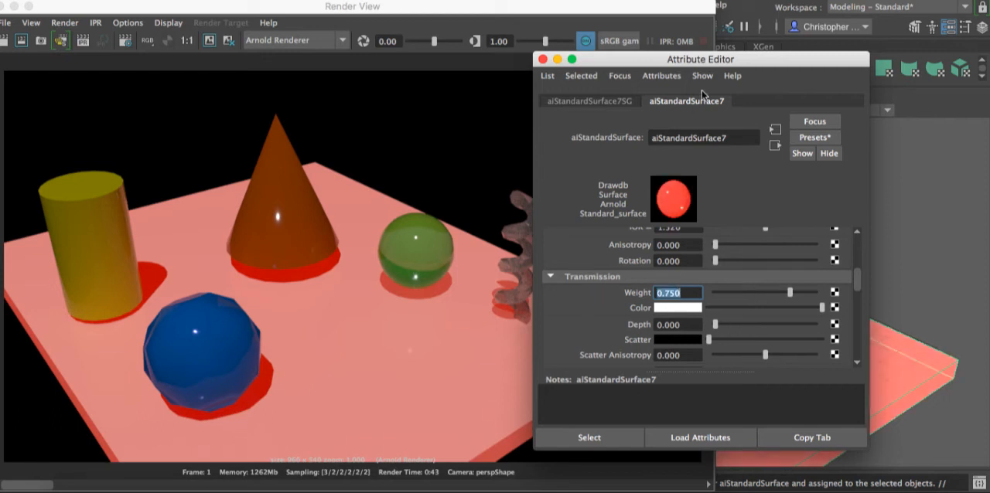
- Uncover the full render window, keep the current render image, and render the scene again with the new transmission weight
drag(666, 60, 776, 58)
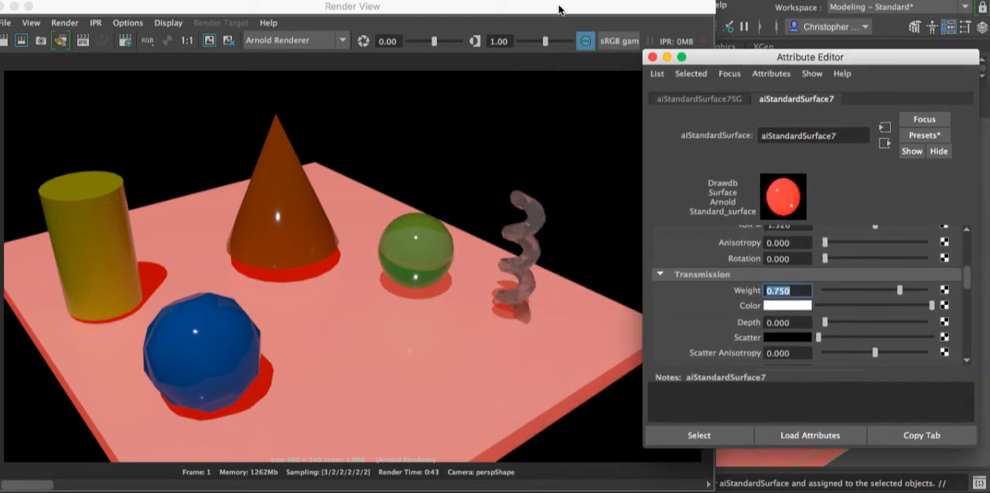
drag(558, 6, 662, 6)
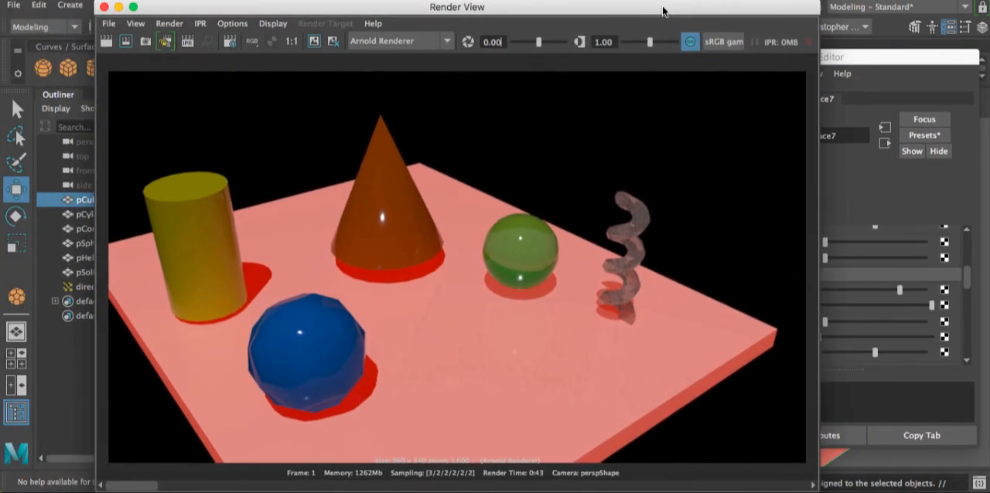
click(314, 44)
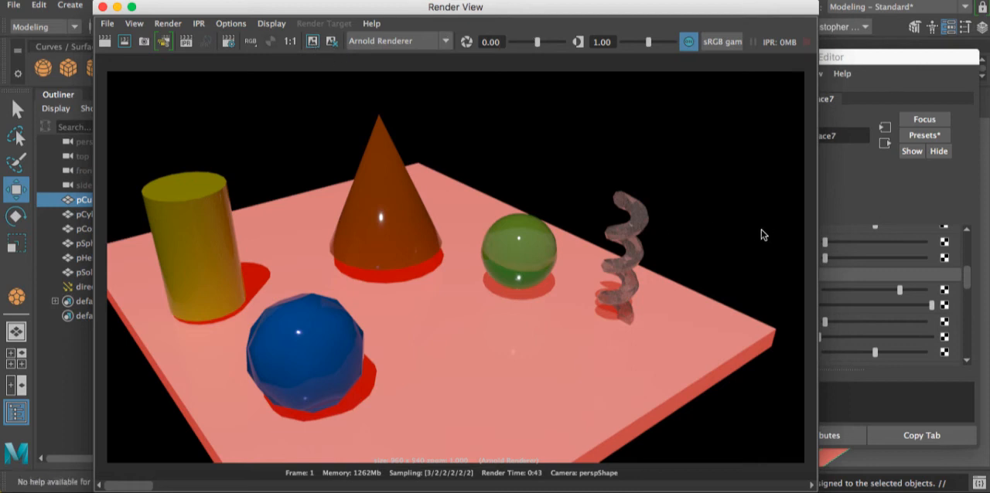
drag(853, 55, 825, 55)
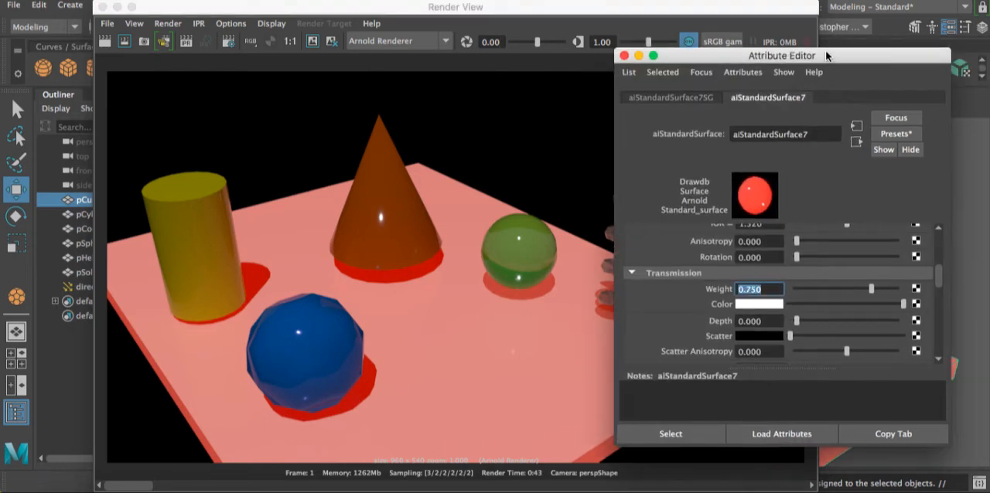
click(493, 63)
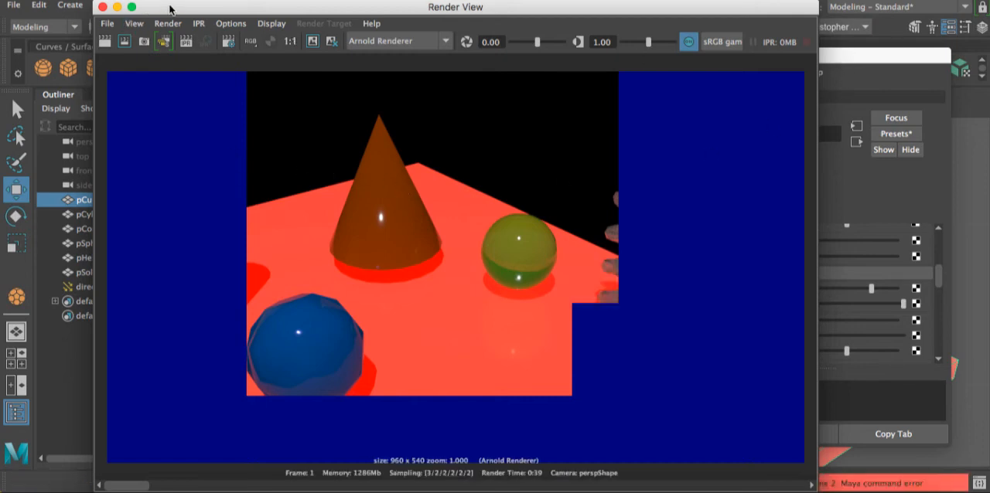
- Select the platform in the viewport and turn off Opaque in the Arnold attributes of its pCubeShape1 node
drag(170, 7, 238, 369)
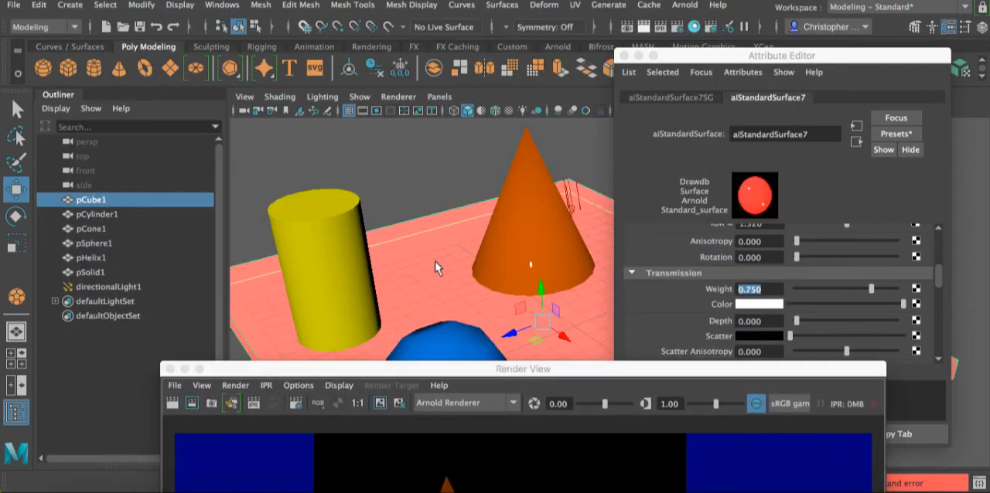
click(435, 261)
click(709, 99)
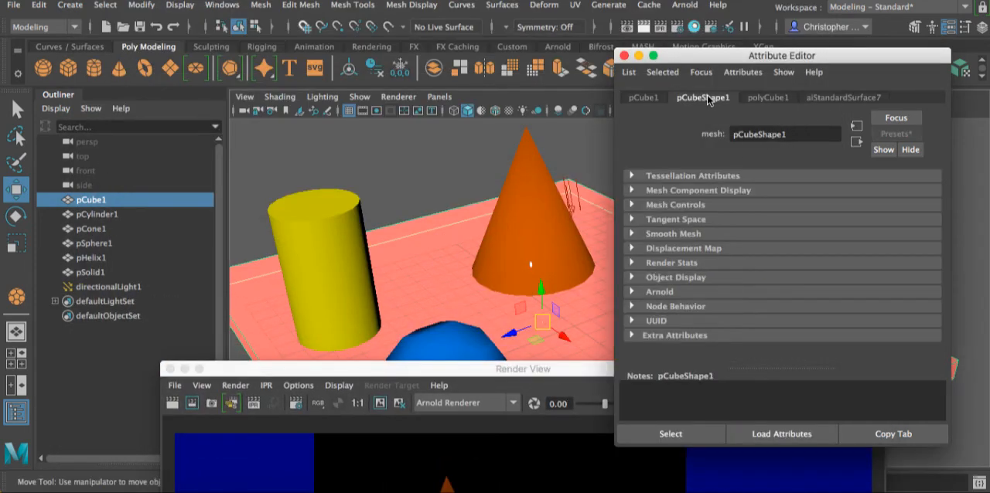
click(633, 293)
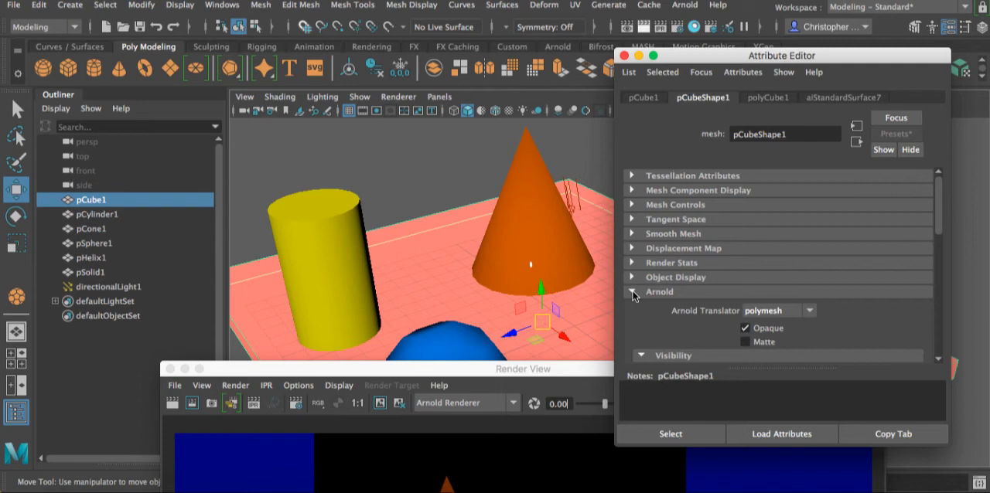
click(745, 328)
- Re-render the scene to check the non-opaque platform, and move the render window back clear of the viewport
drag(560, 372, 509, 16)
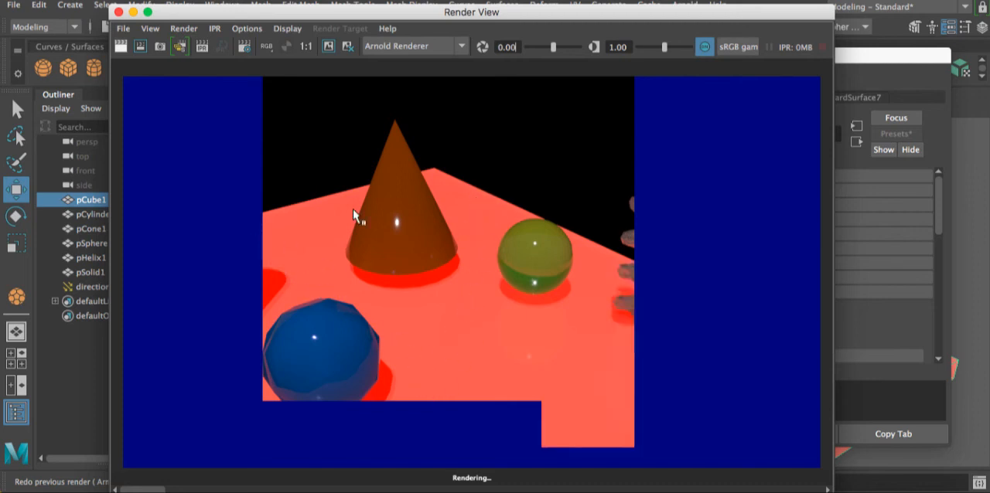
drag(558, 12, 556, 248)
drag(576, 309, 576, 469)
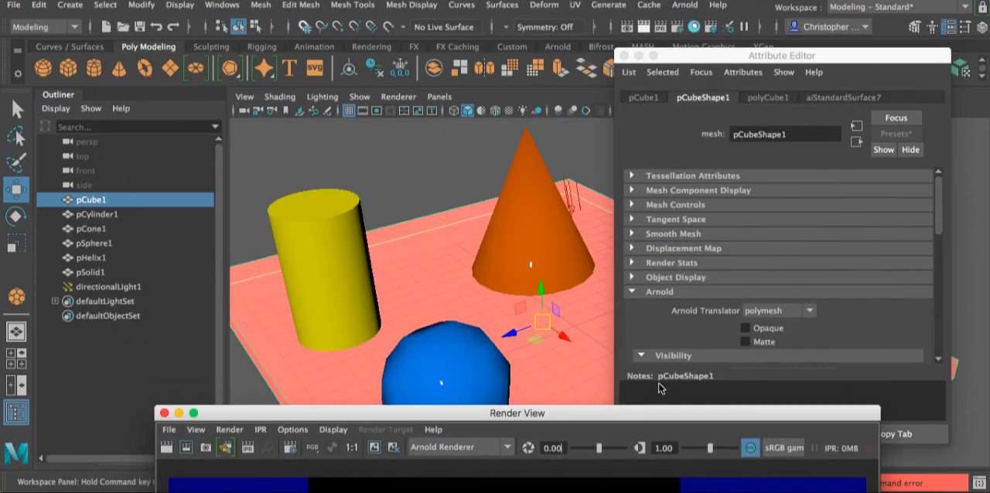
- Return to the platform's aiStandardSurface7 material and set its transmission weight to 0.95
drag(728, 59, 648, 28)
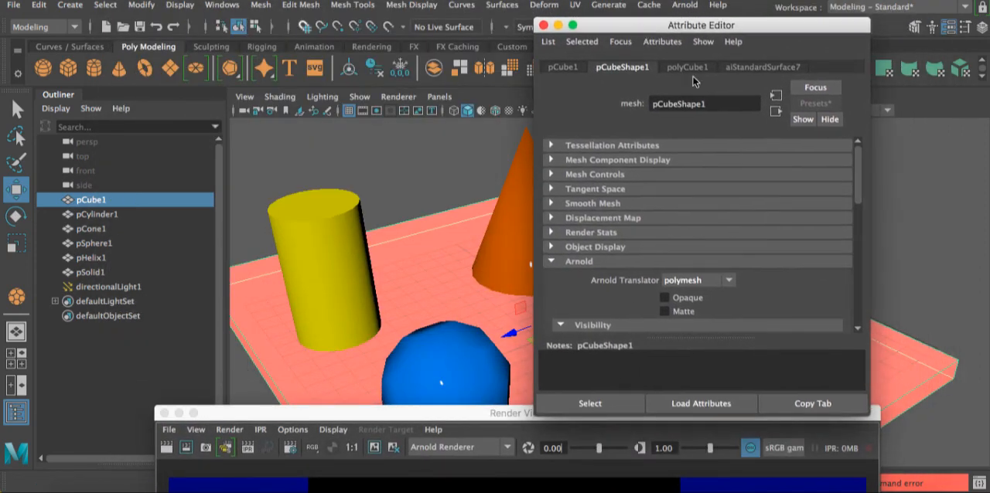
click(760, 66)
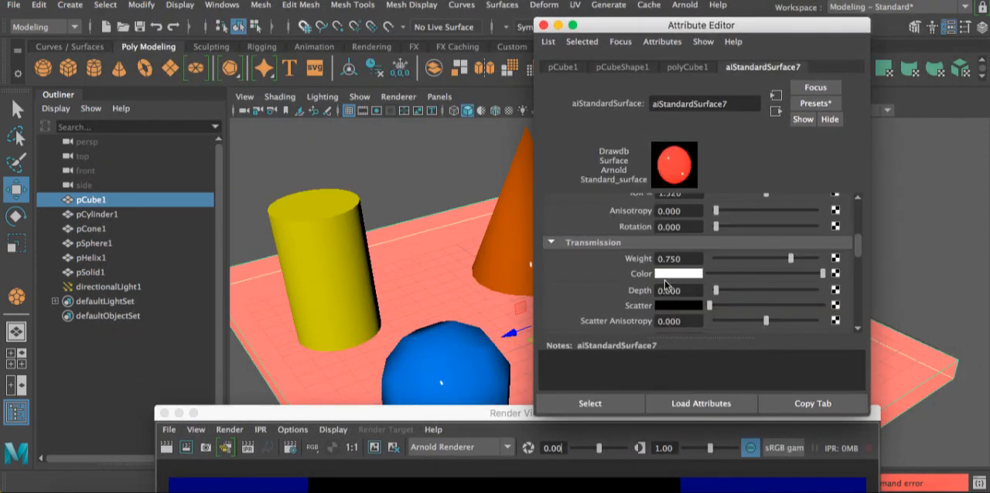
drag(793, 259, 822, 263)
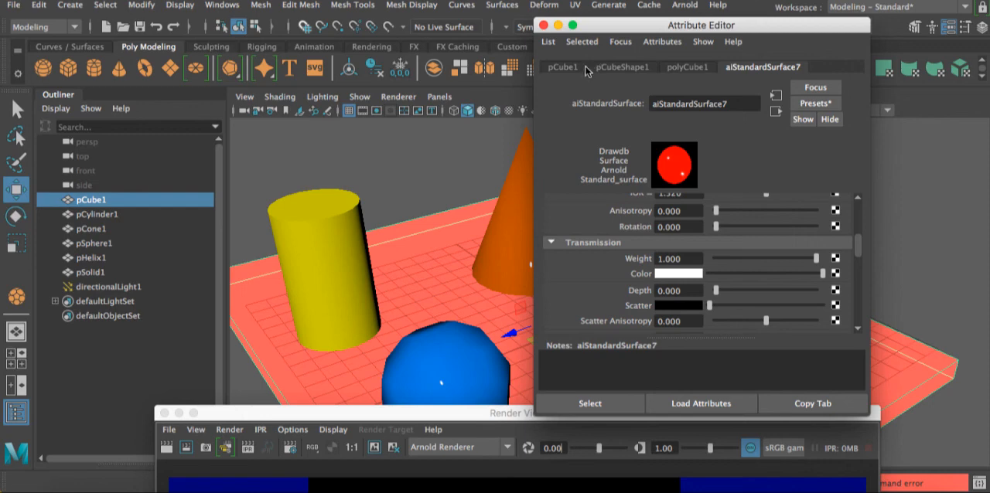
double_click(680, 259)
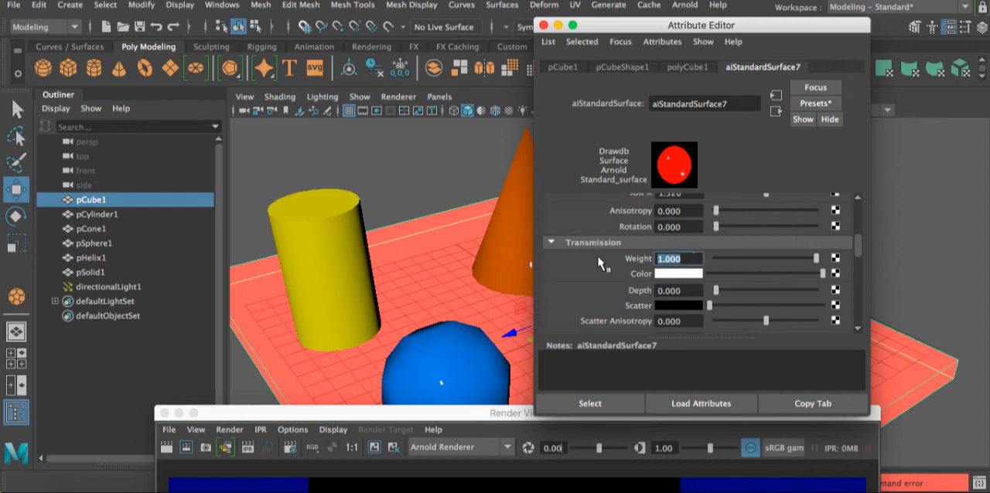
text(.95)
key(Return)
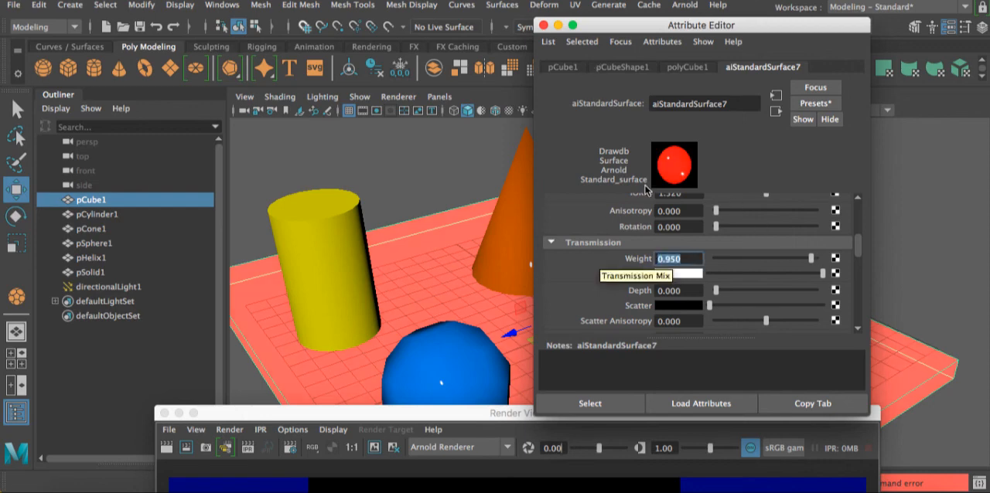
- Set the platform material's emission weight to 0.375 and re-render the scene to check the weaker glow
scroll(649, 215, down, 5)
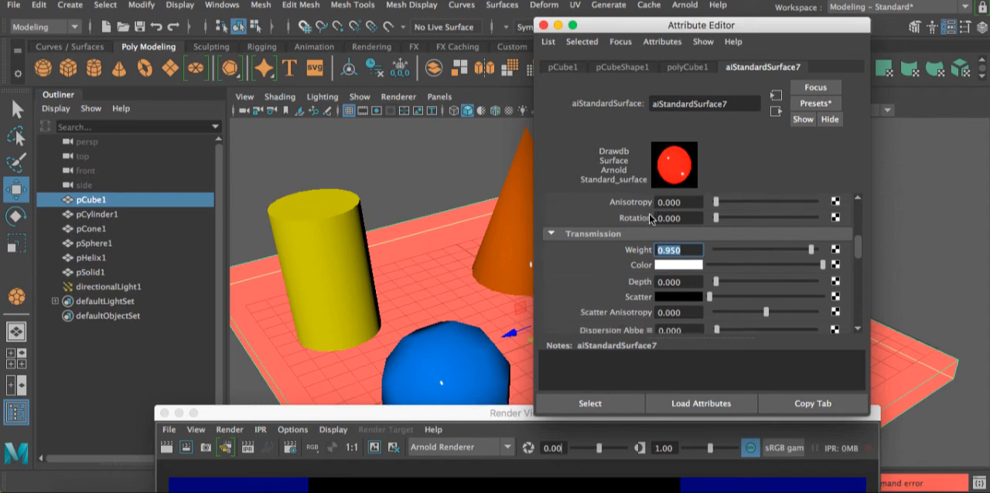
scroll(649, 213, down, 6)
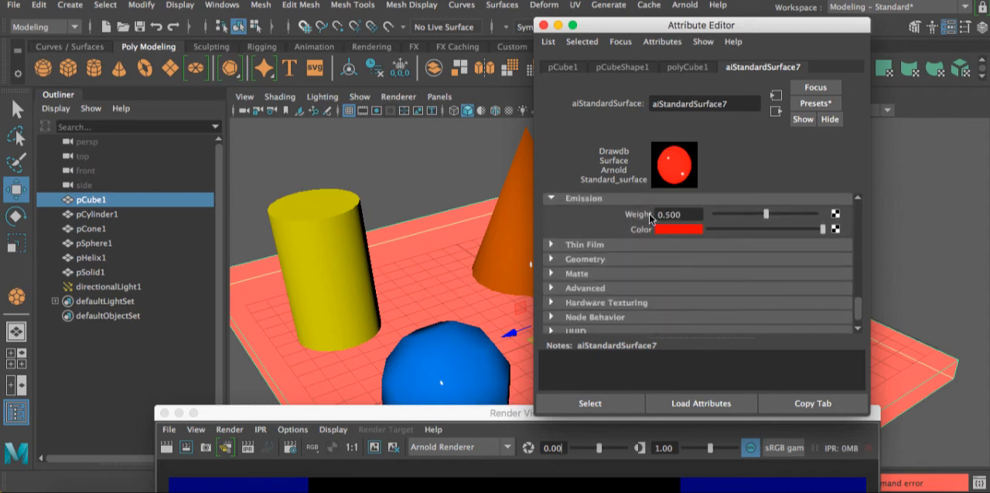
scroll(649, 214, up, 4)
scroll(697, 264, down, 1)
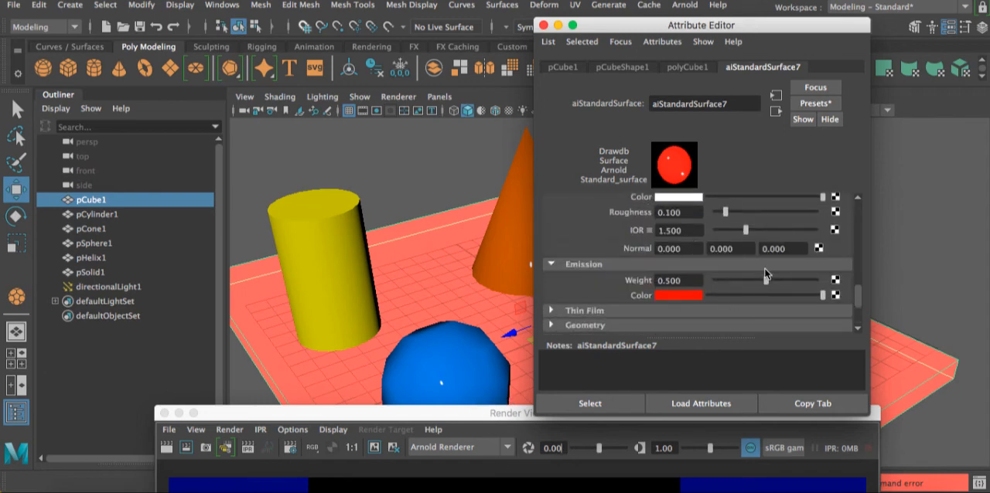
drag(765, 283, 750, 285)
drag(495, 413, 495, 25)
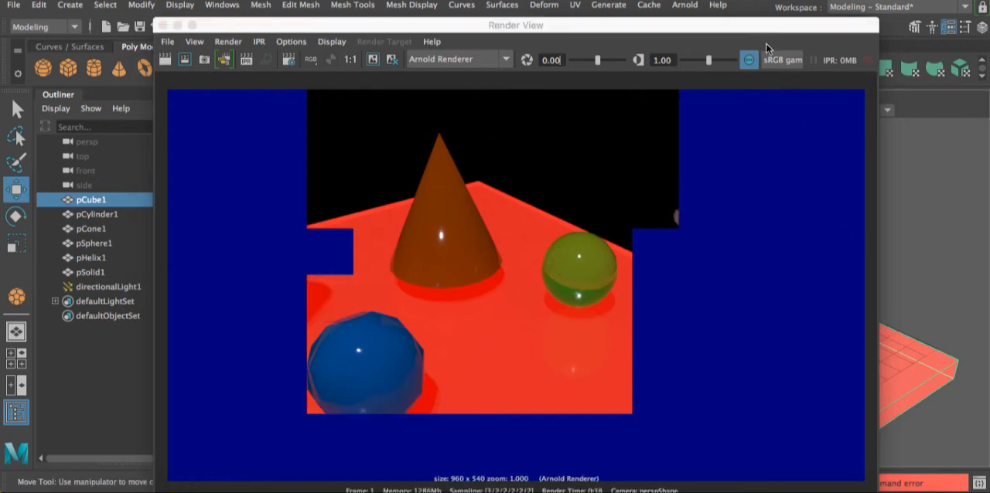
drag(763, 34, 755, 413)
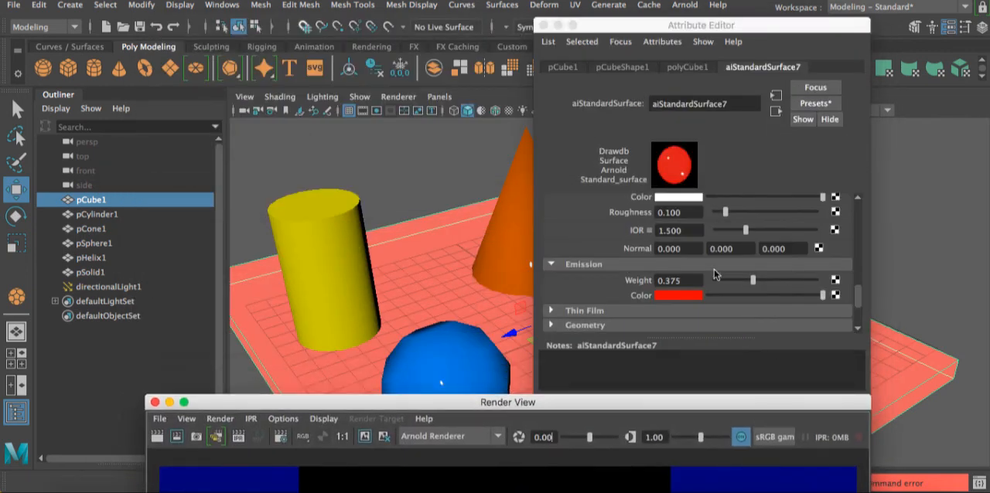
- Review the platform material's coat settings and collapse the Coat section
scroll(714, 243, up, 4)
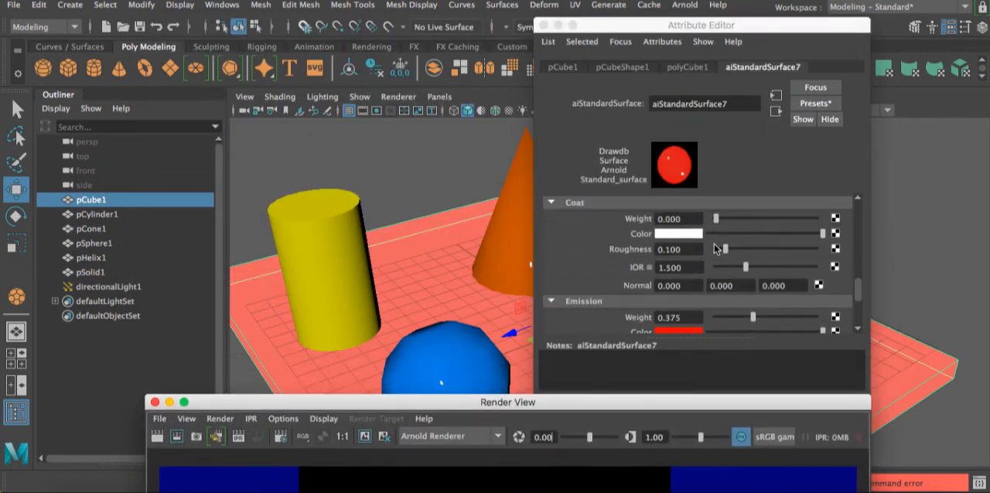
scroll(714, 244, down, 1)
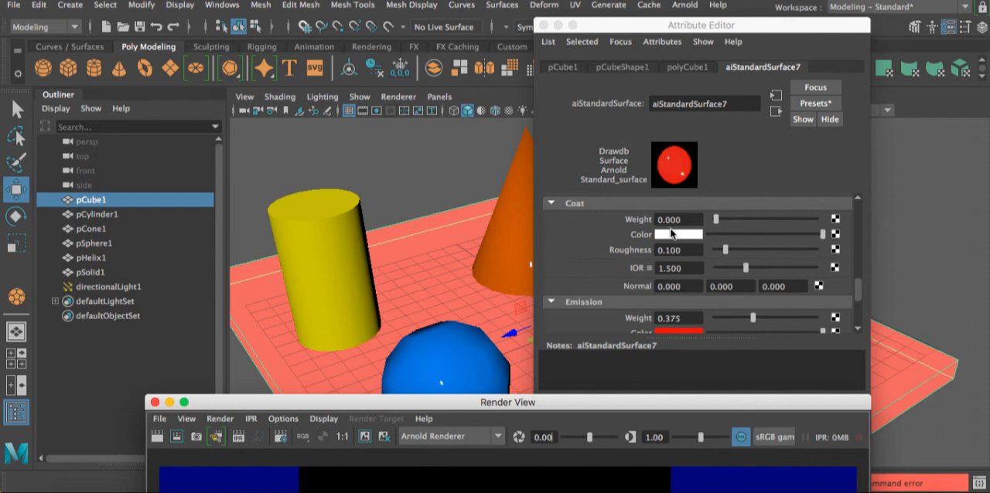
scroll(719, 245, up, 2)
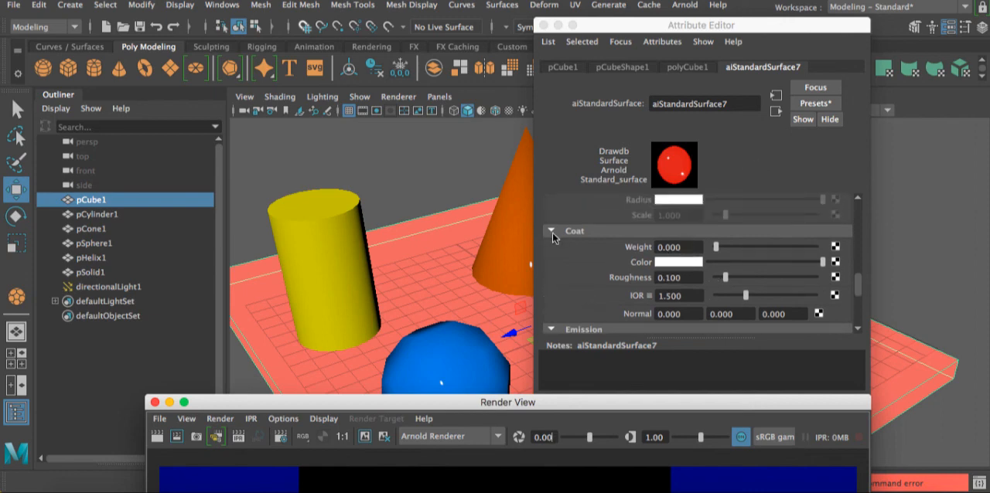
click(553, 230)
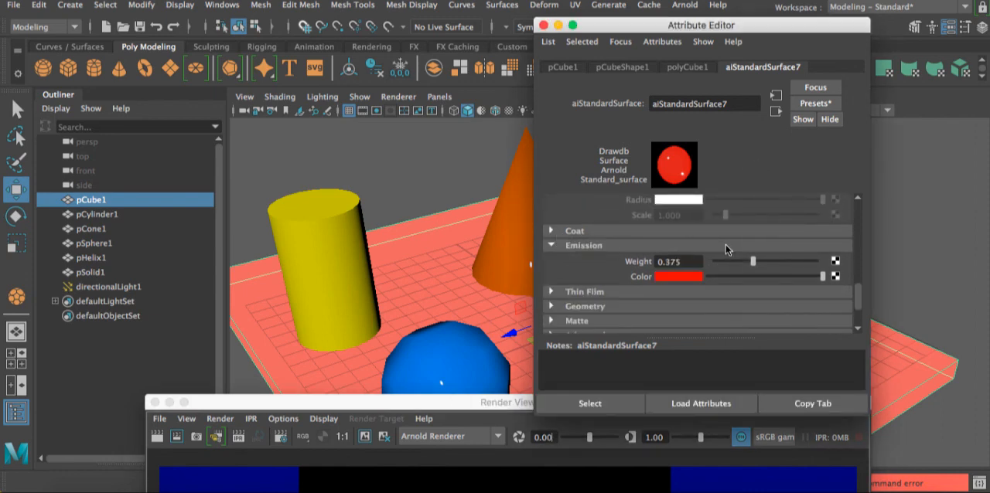
- Set the platform material's specular IOR to 1.1
scroll(724, 251, up, 5)
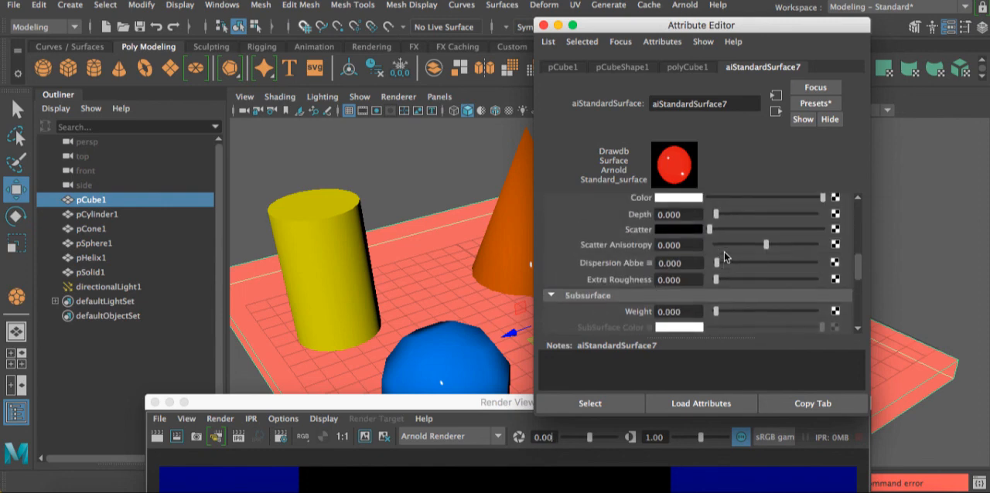
scroll(724, 251, up, 4)
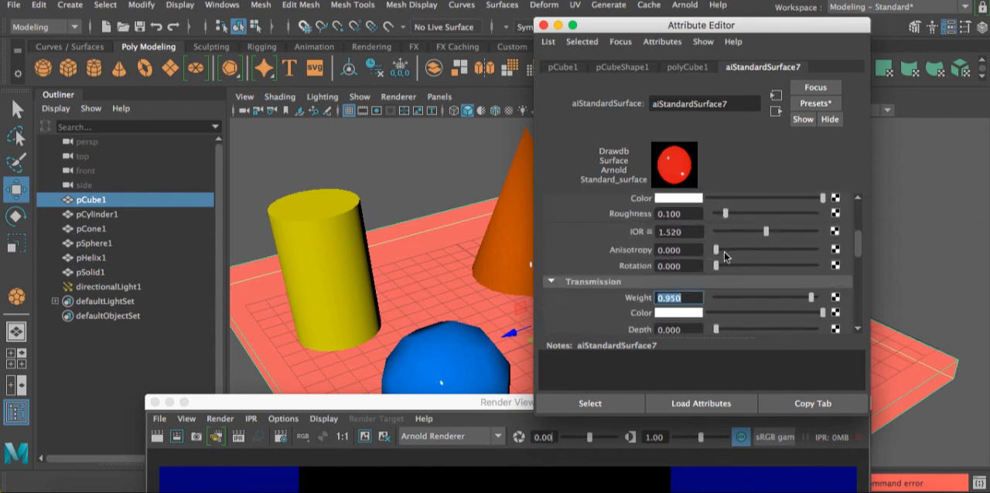
scroll(724, 252, up, 3)
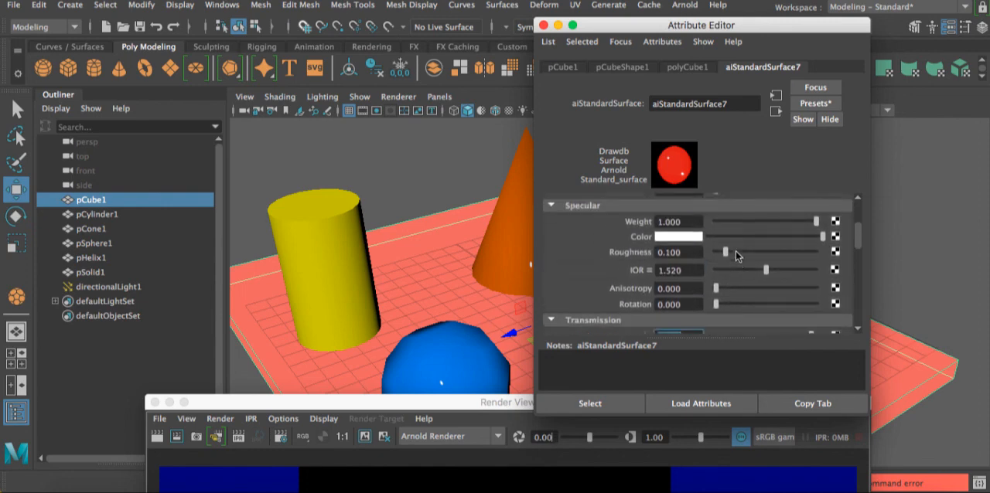
scroll(736, 252, down, 1)
drag(686, 261, 620, 260)
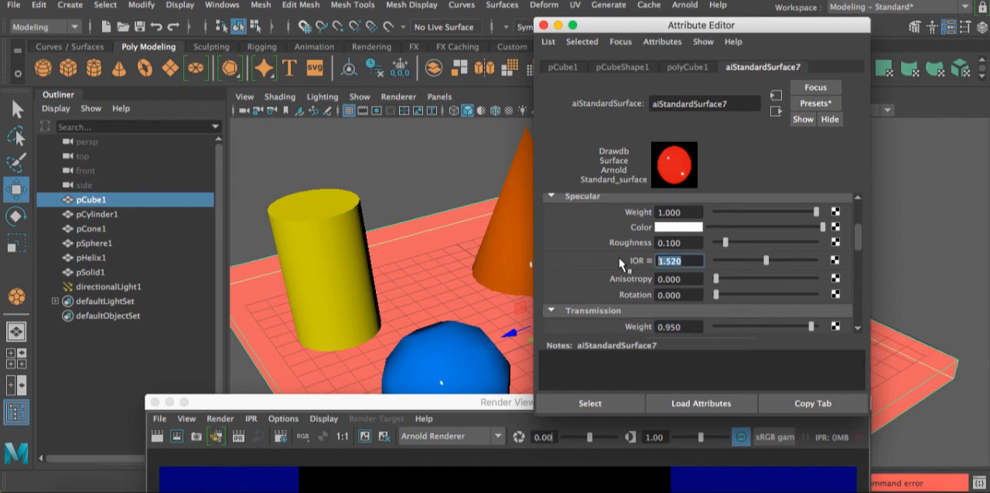
text(1.1)
key(Return)
- Set the platform material's transmission extra roughness to 0.1
scroll(665, 274, down, 2)
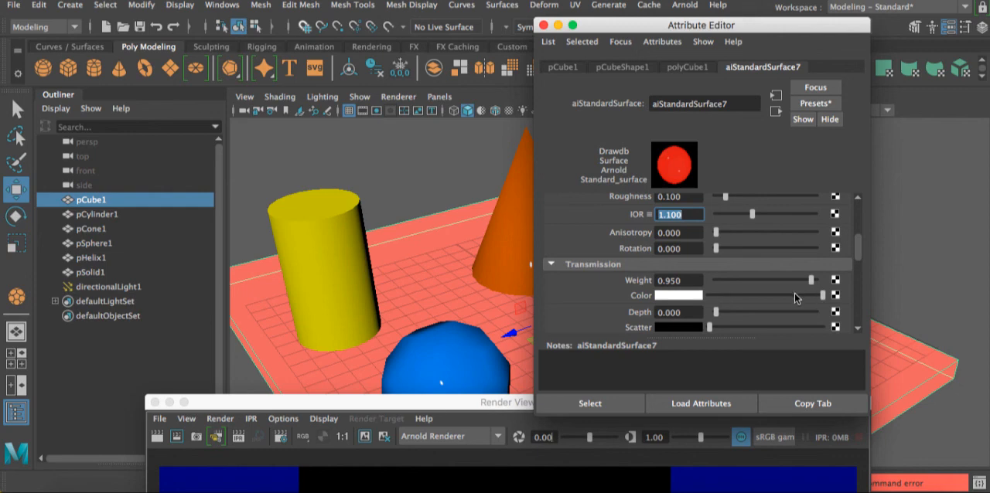
scroll(736, 292, down, 1)
scroll(750, 292, down, 4)
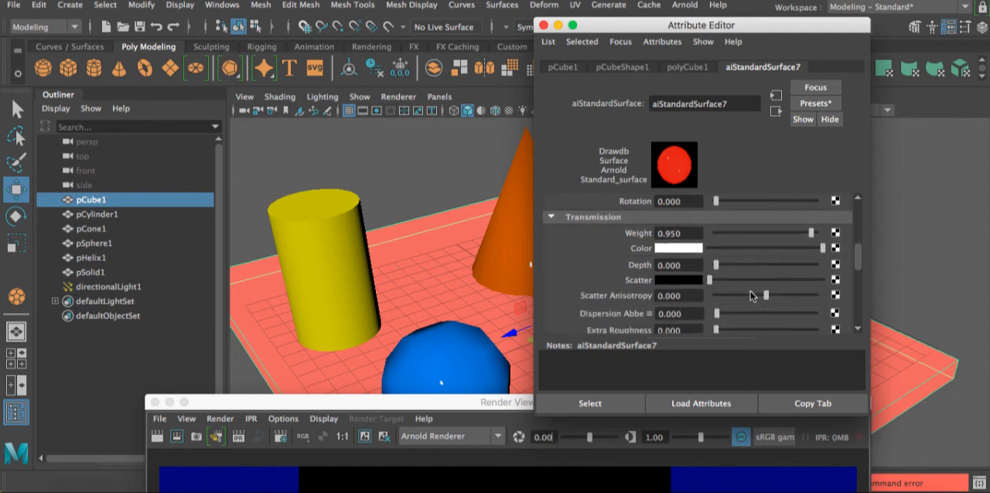
scroll(750, 291, down, 2)
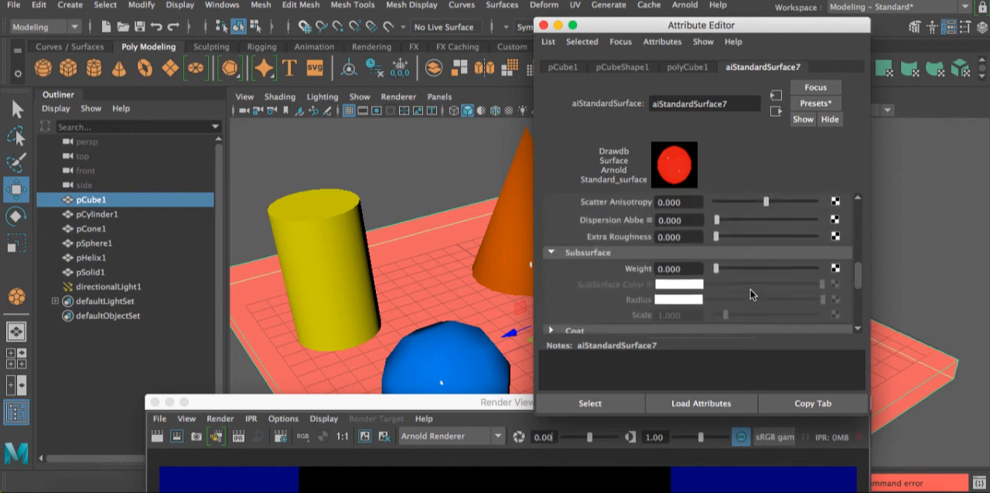
scroll(752, 288, up, 1)
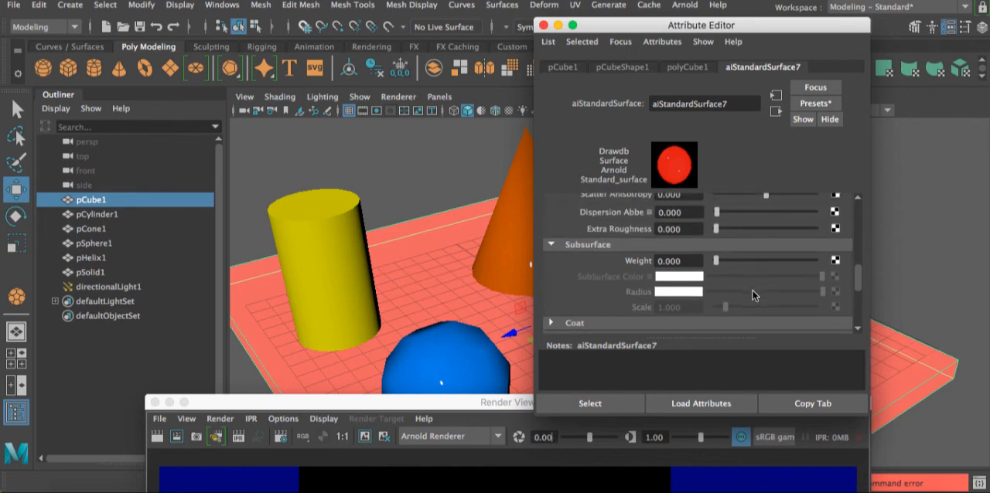
drag(716, 229, 728, 229)
drag(665, 229, 707, 229)
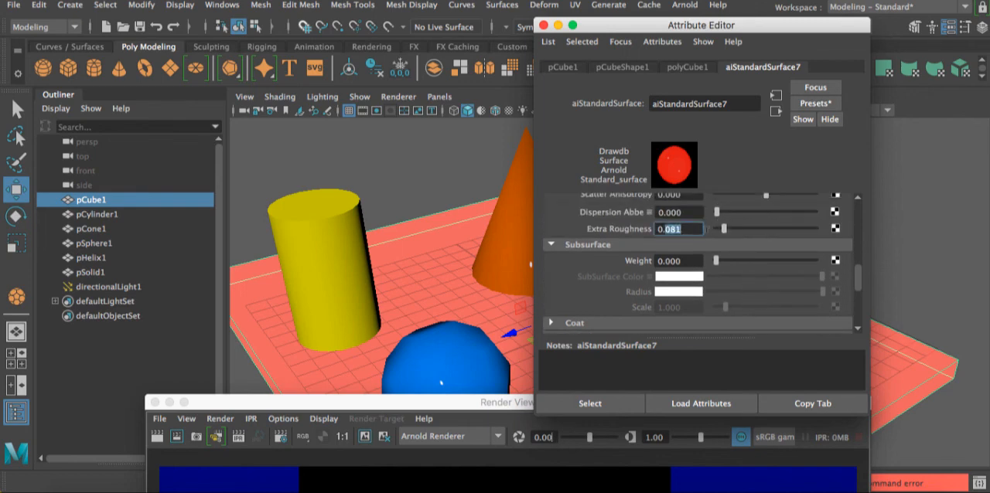
text(1)
key(Return)
- Set the platform material's emission weight to 0.25
scroll(684, 255, down, 5)
drag(692, 250, 610, 248)
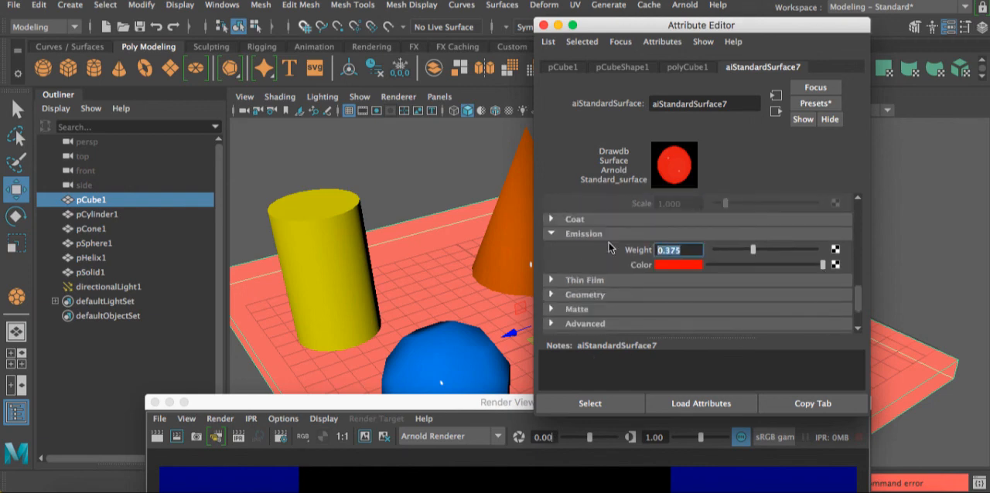
text(.25)
key(Return)
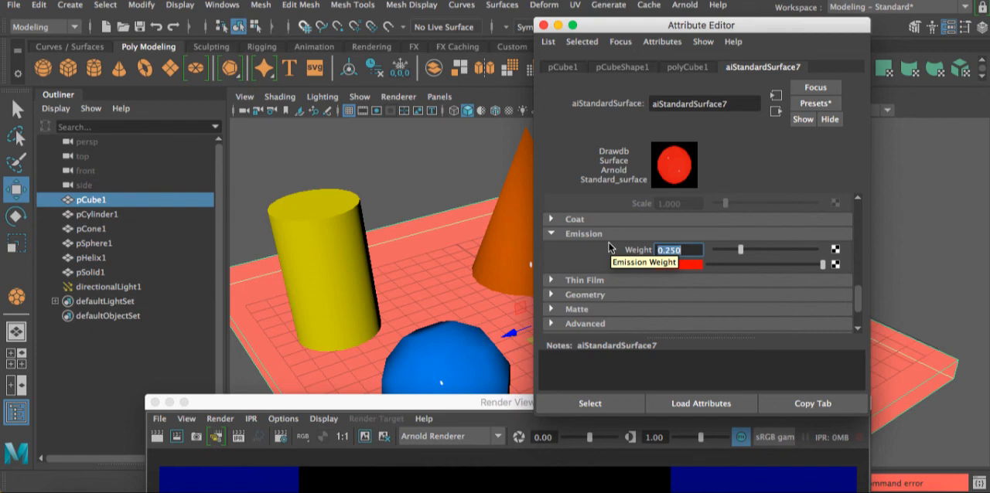
- Re-render the scene to check the platform's glow, stop the render partway, and close the render view and material attributes
drag(447, 401, 502, 10)
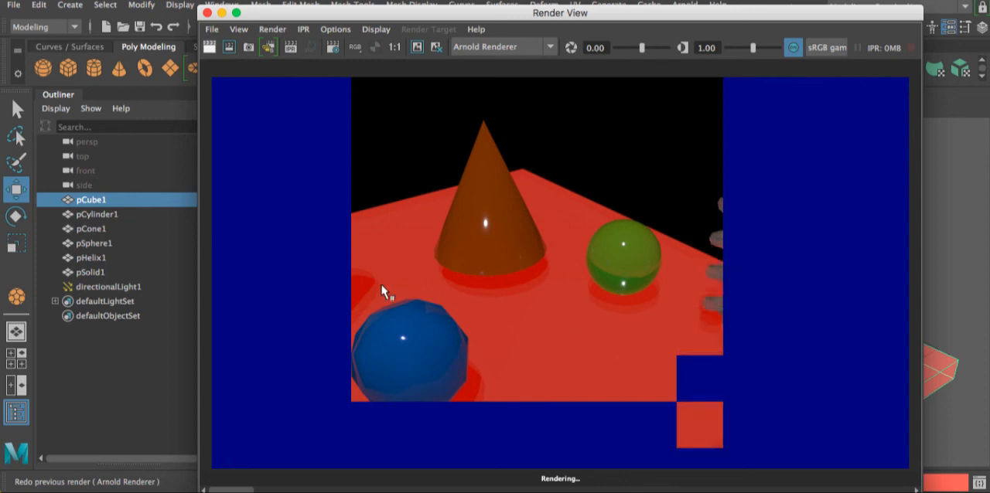
key(Escape)
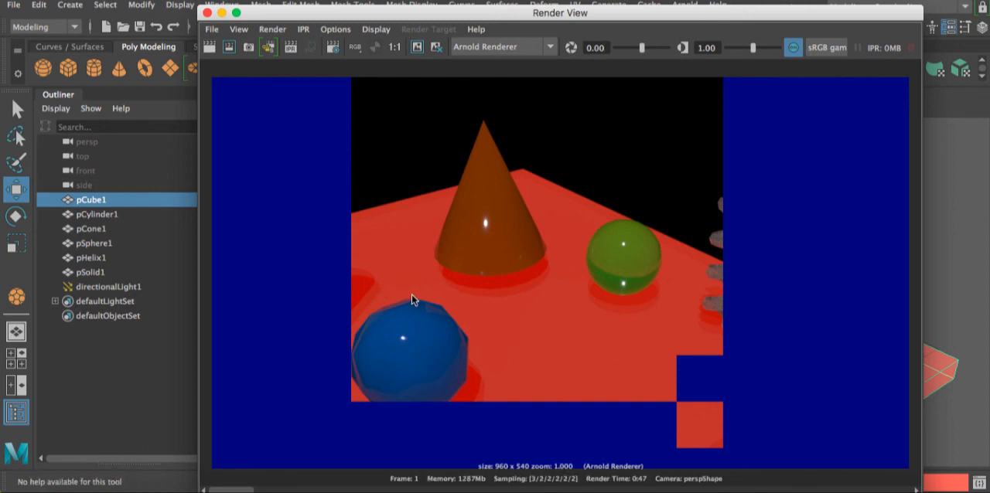
click(208, 13)
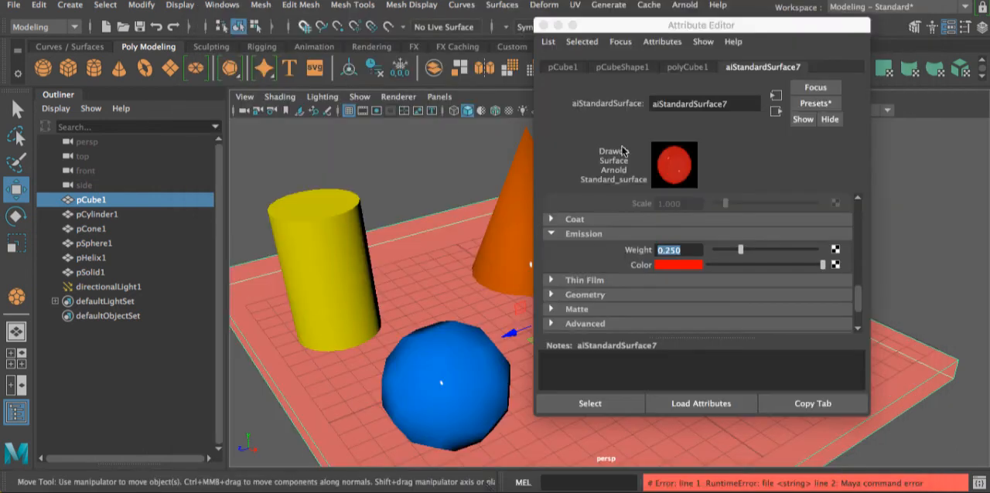
click(544, 25)
- Select the green sphere and open its material attributes at the Base section
click(682, 253)
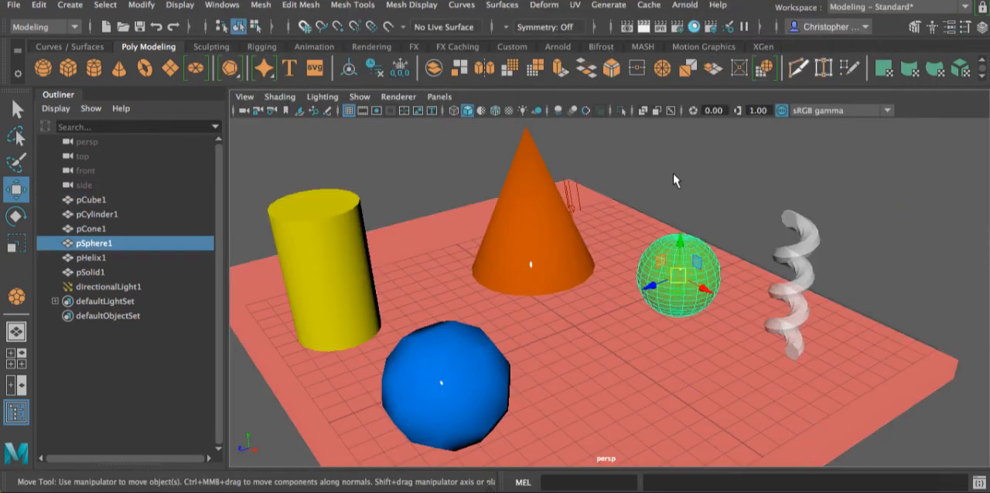
click(948, 29)
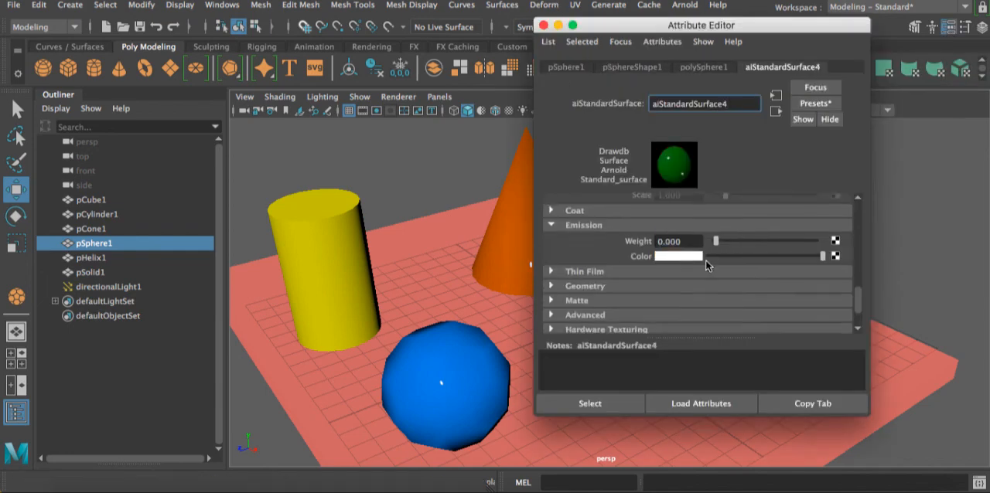
scroll(706, 261, down, 3)
scroll(706, 263, up, 4)
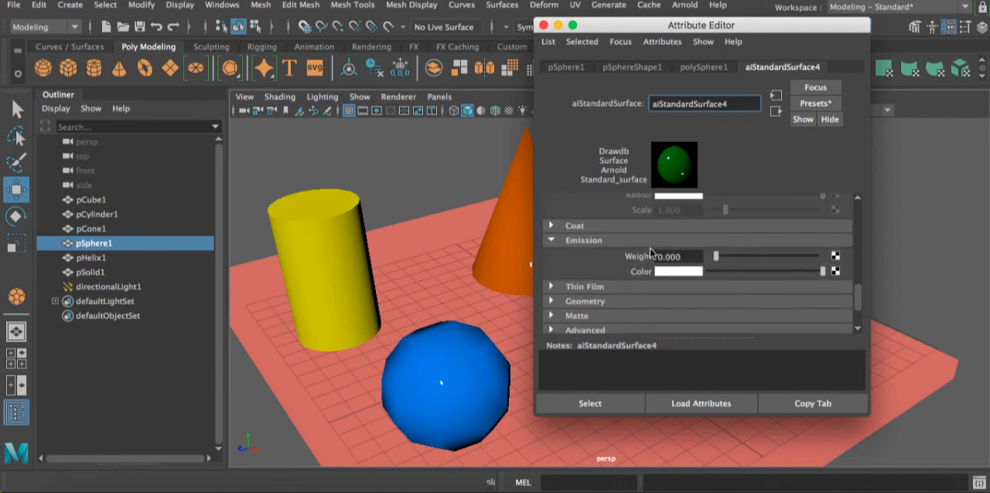
scroll(617, 232, up, 6)
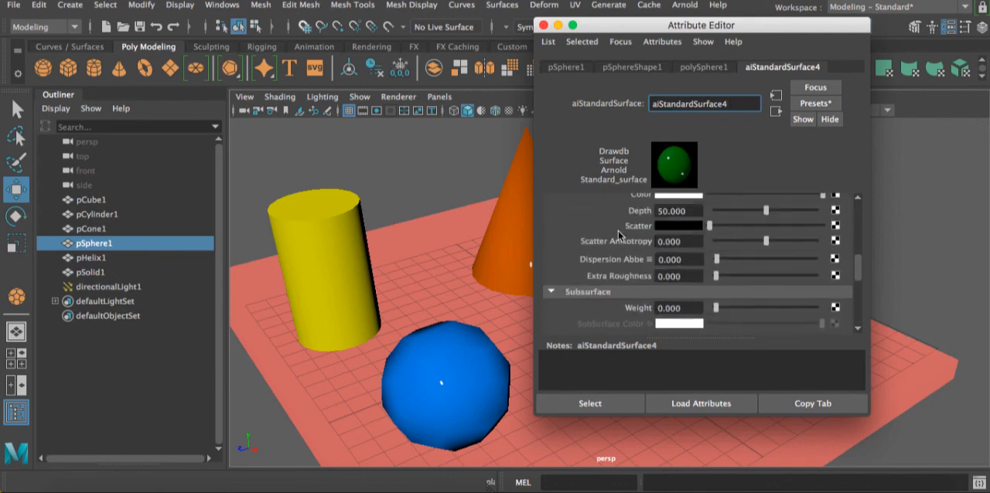
scroll(618, 232, up, 5)
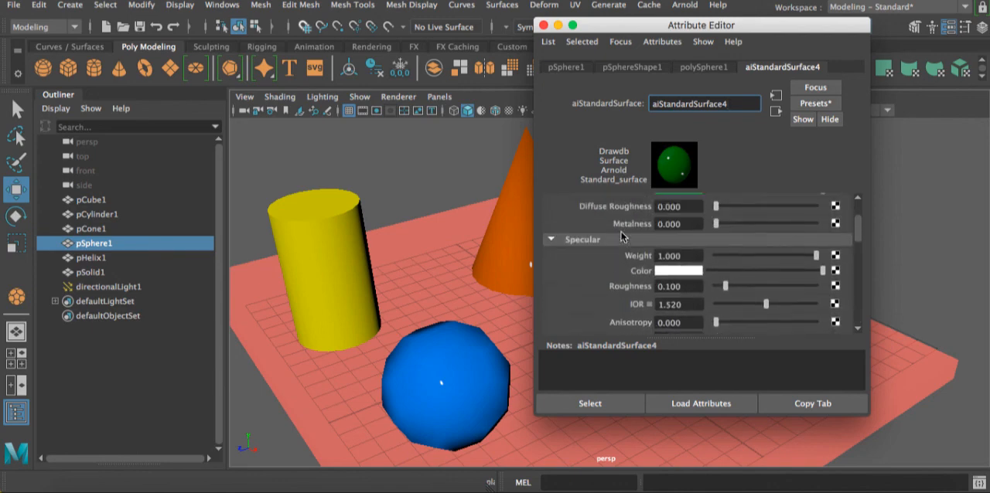
scroll(621, 236, up, 2)
click(674, 248)
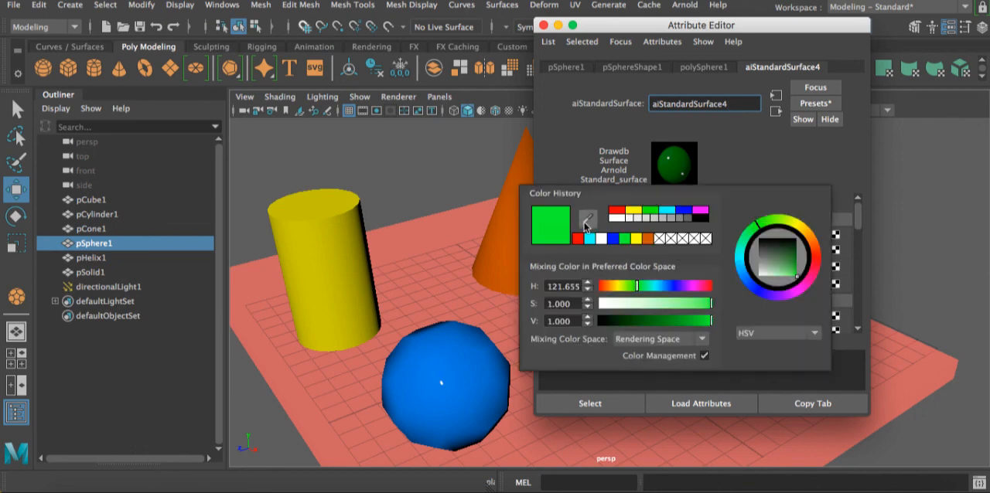
click(585, 222)
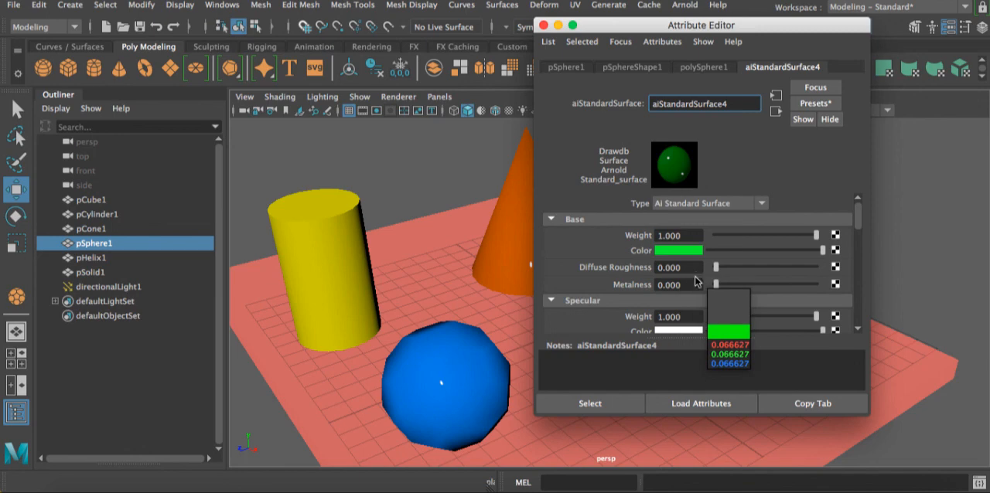
key(Escape)
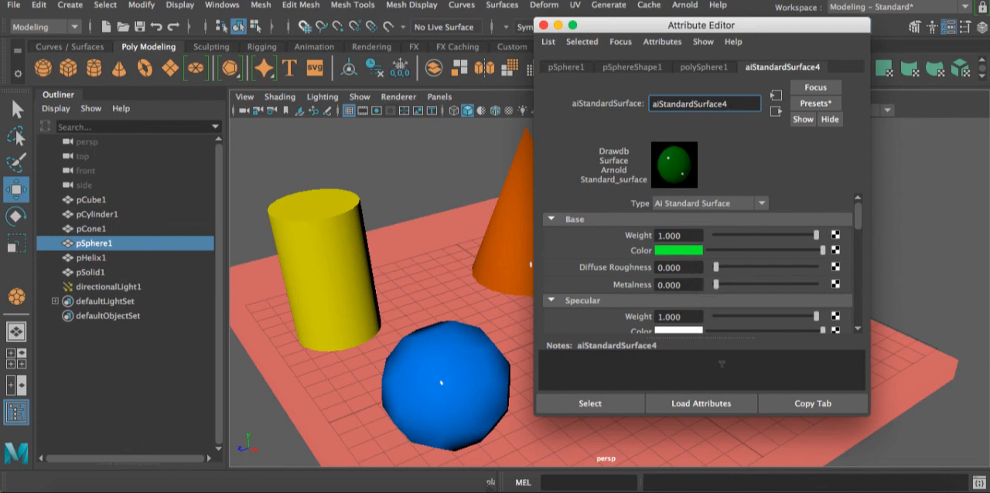
- Set the sphere material's emission color to green and raise its emission weight to near the maximum
scroll(720, 325, down, 10)
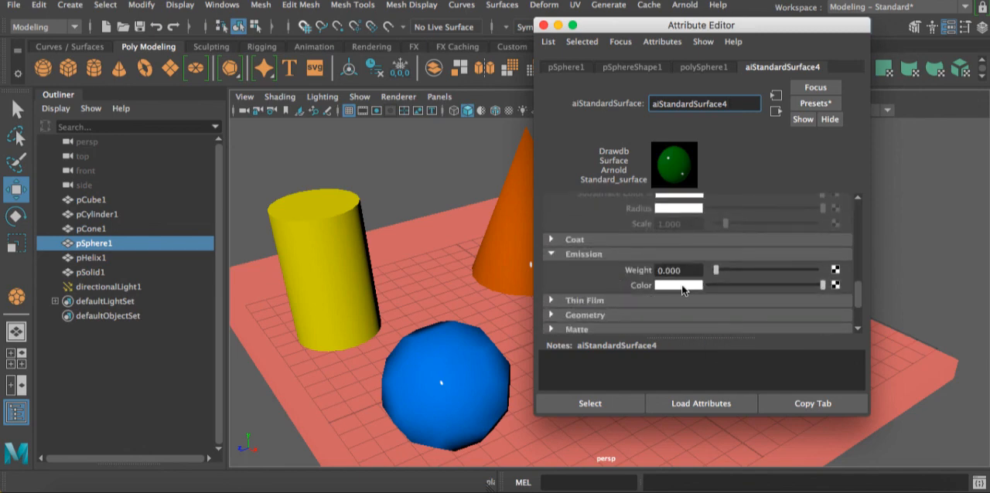
click(679, 284)
click(673, 284)
drag(657, 339, 718, 342)
drag(726, 275, 823, 272)
- Close the material attributes, render the current frame to check the sphere's green glow, and close the render view
click(543, 25)
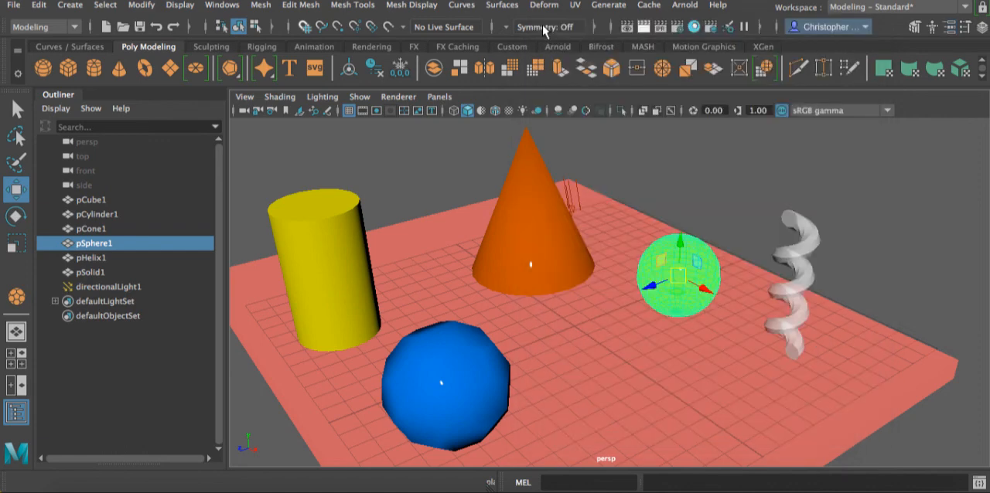
click(643, 26)
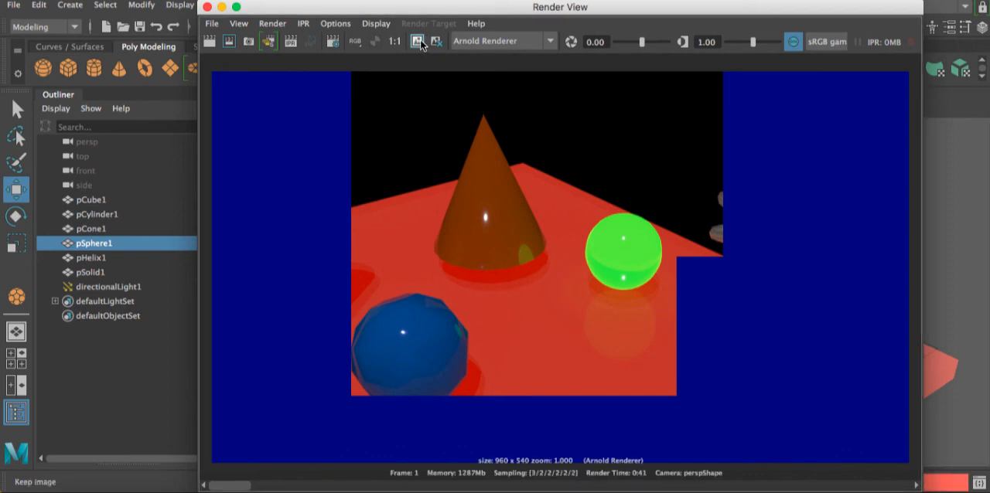
drag(245, 485, 295, 482)
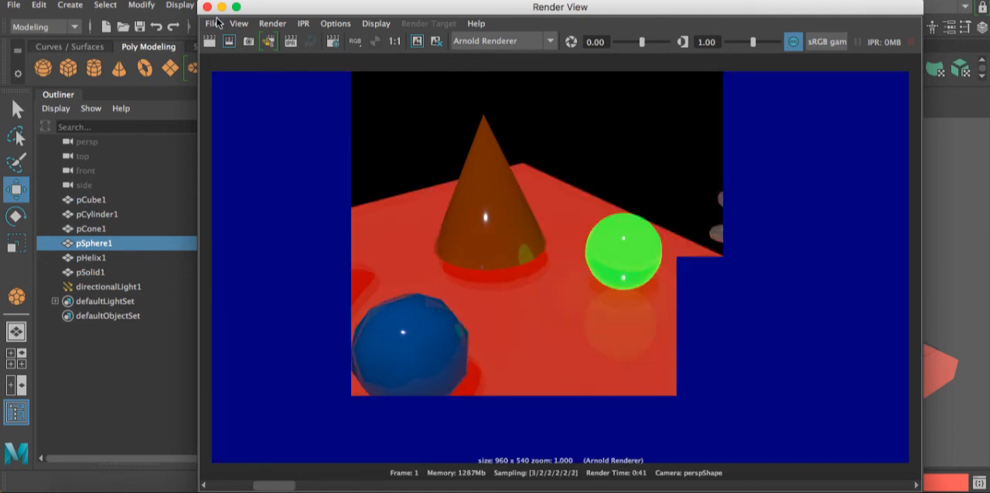
click(207, 7)
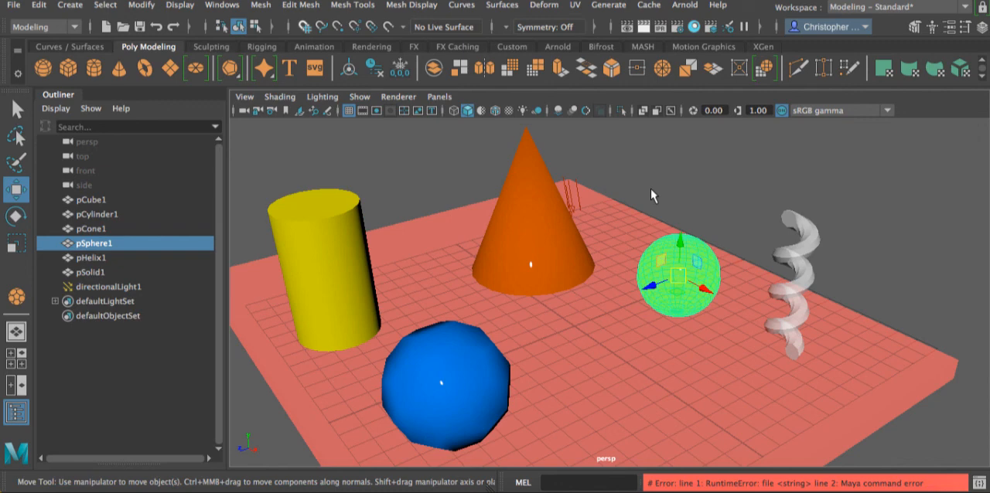
click(543, 210)
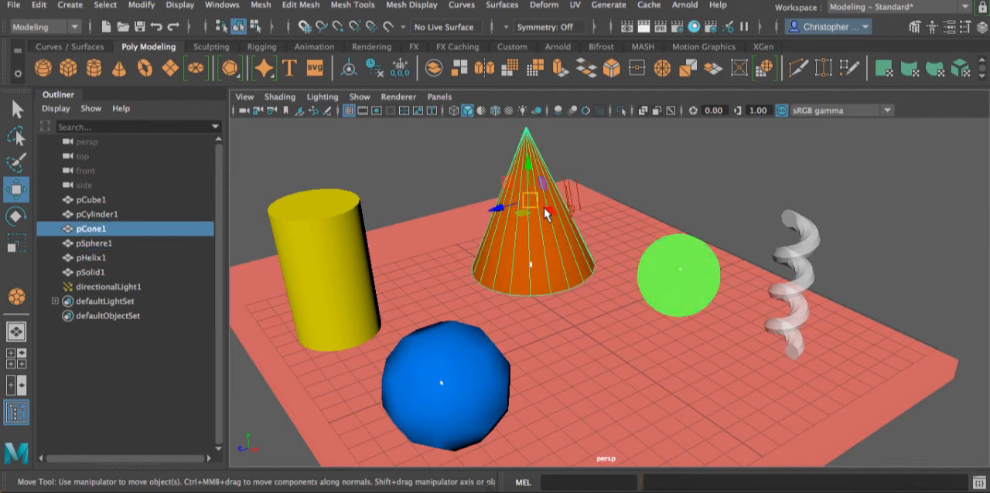
click(362, 232)
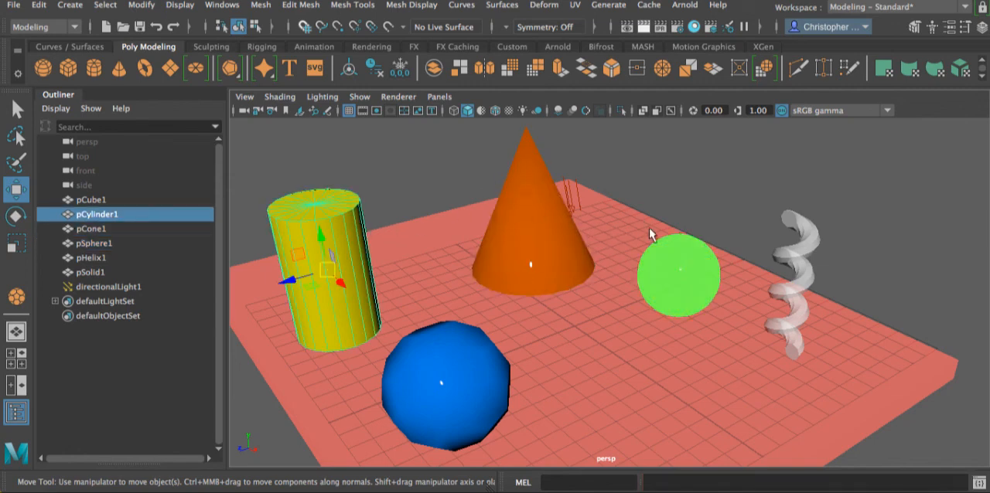
click(665, 258)
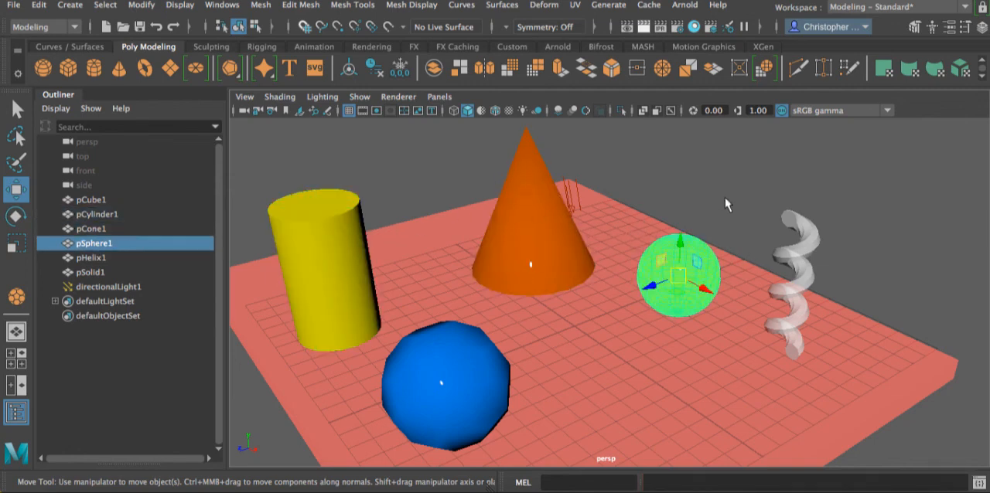